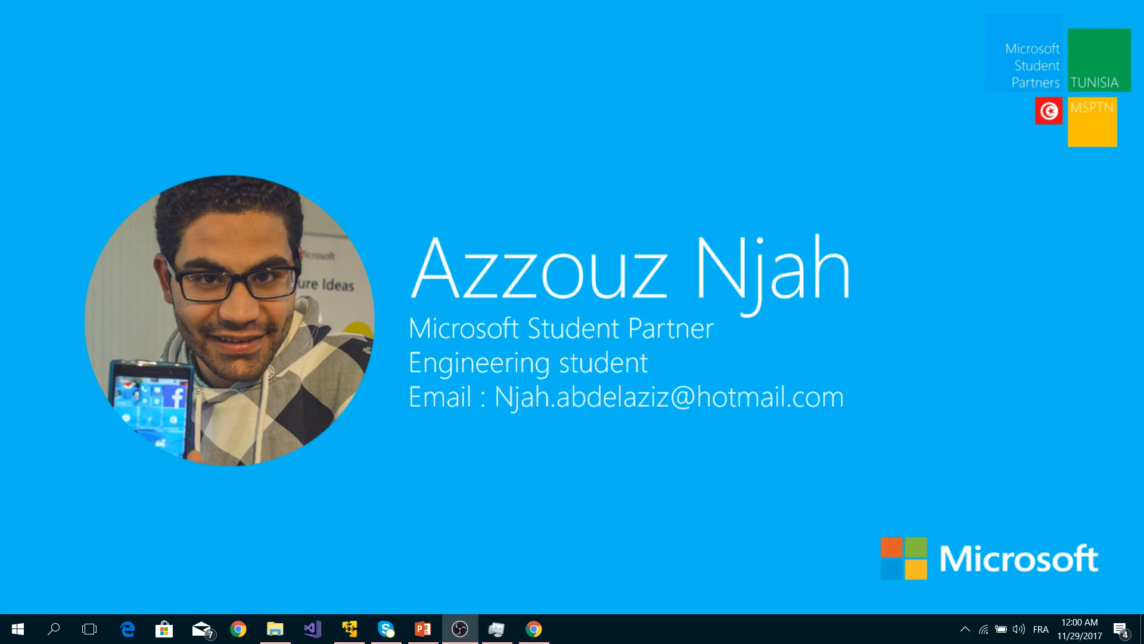
Switch to Chrome and download the Community 2017 edition of the Visual Studio IDE for Windows.
key(alt+Tab)
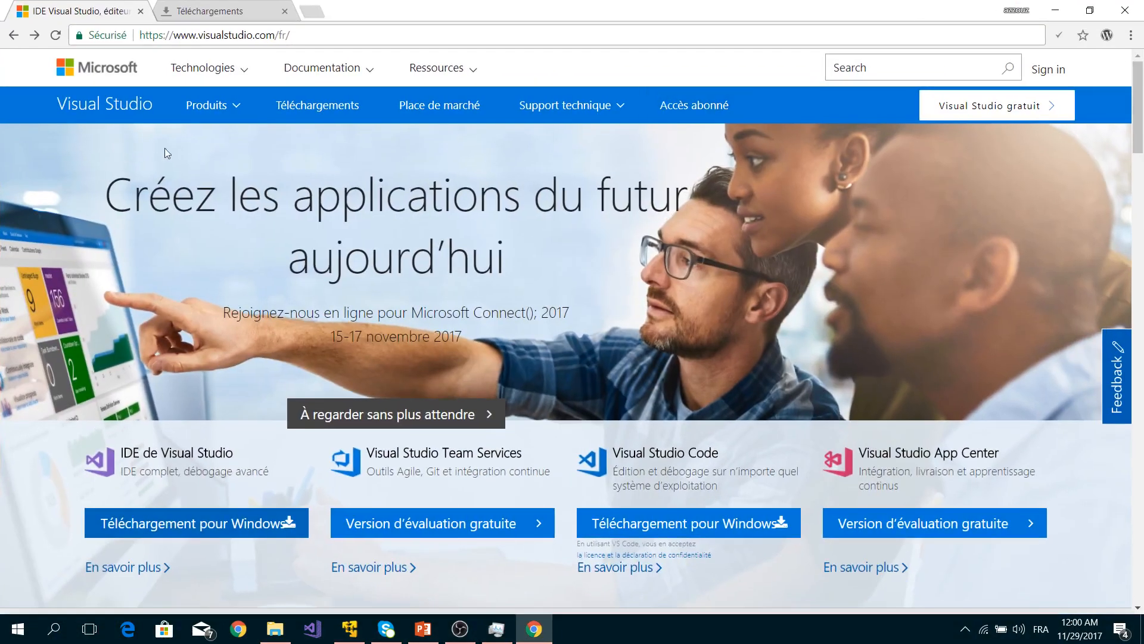
scroll(317, 278, down, 3)
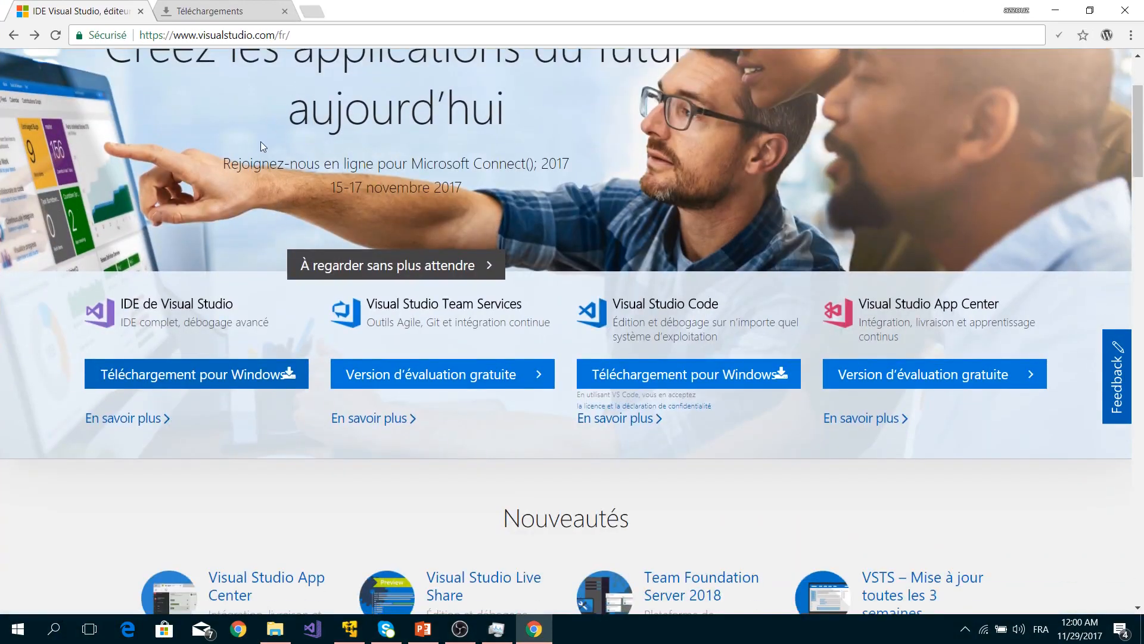
scroll(252, 149, up, 3)
scroll(253, 179, down, 6)
click(216, 229)
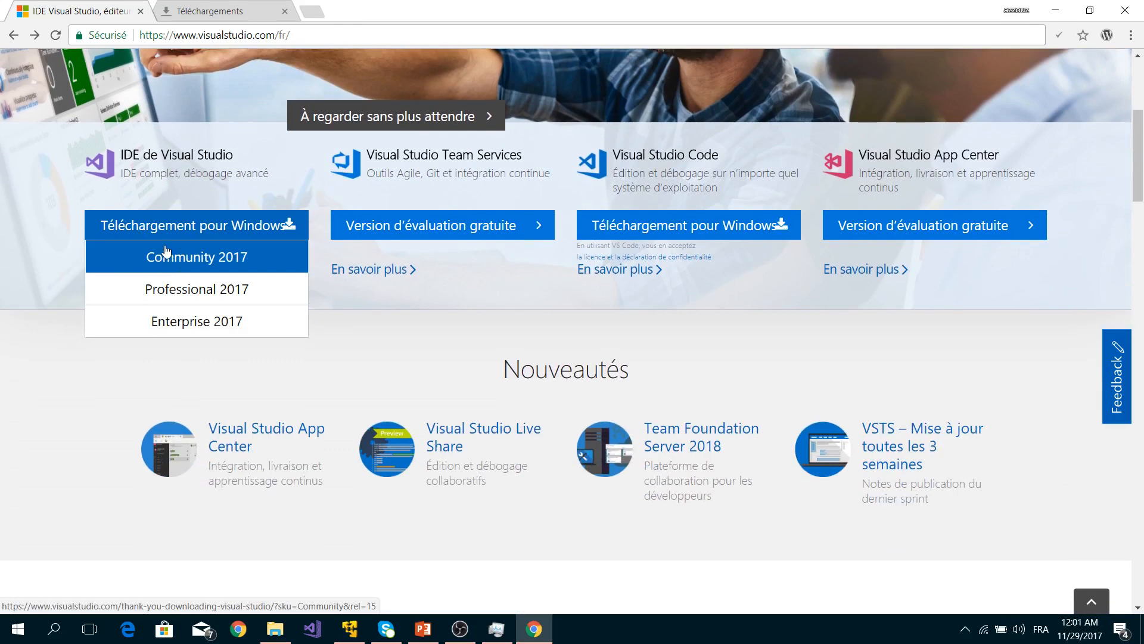
click(223, 263)
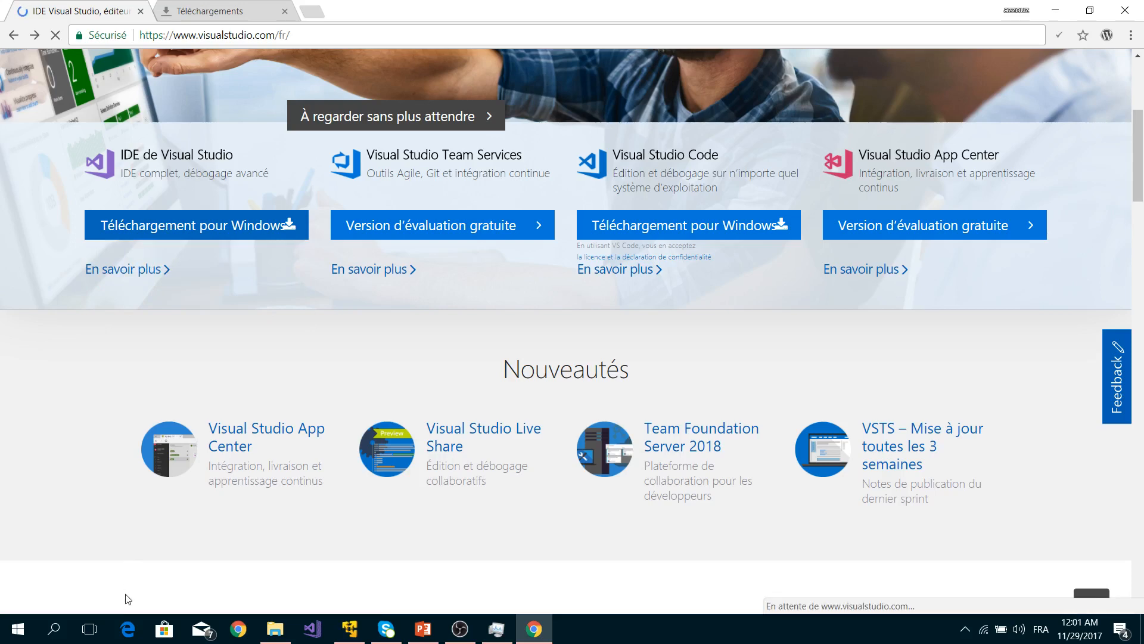
Run the already downloaded vs_community installer from Chrome's download list and accept the privacy and license terms.
click(215, 13)
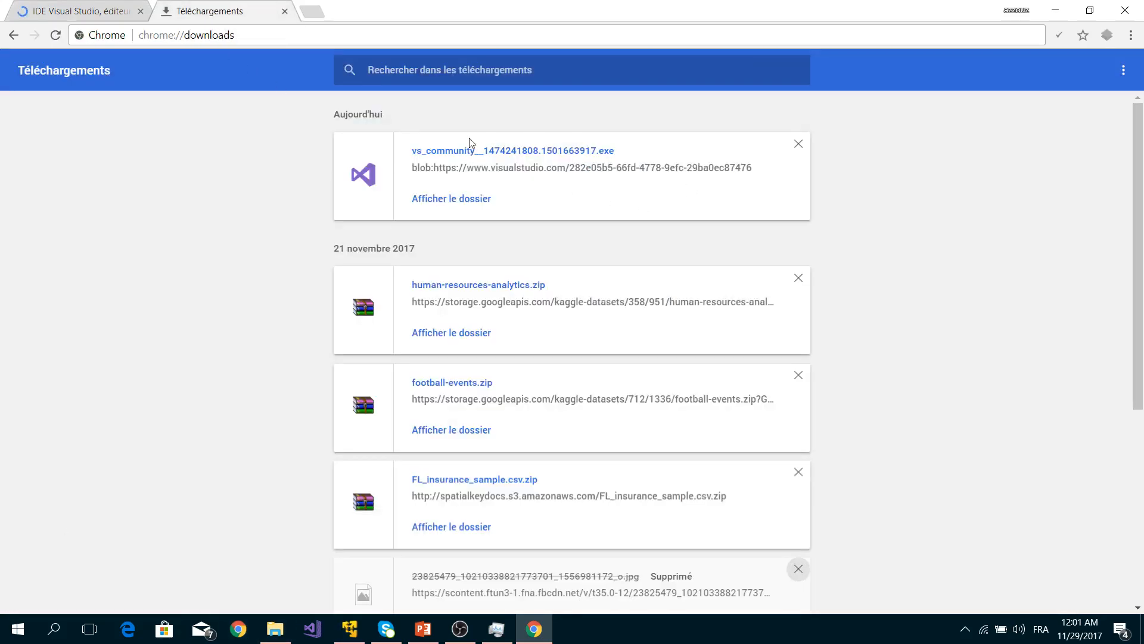
click(573, 154)
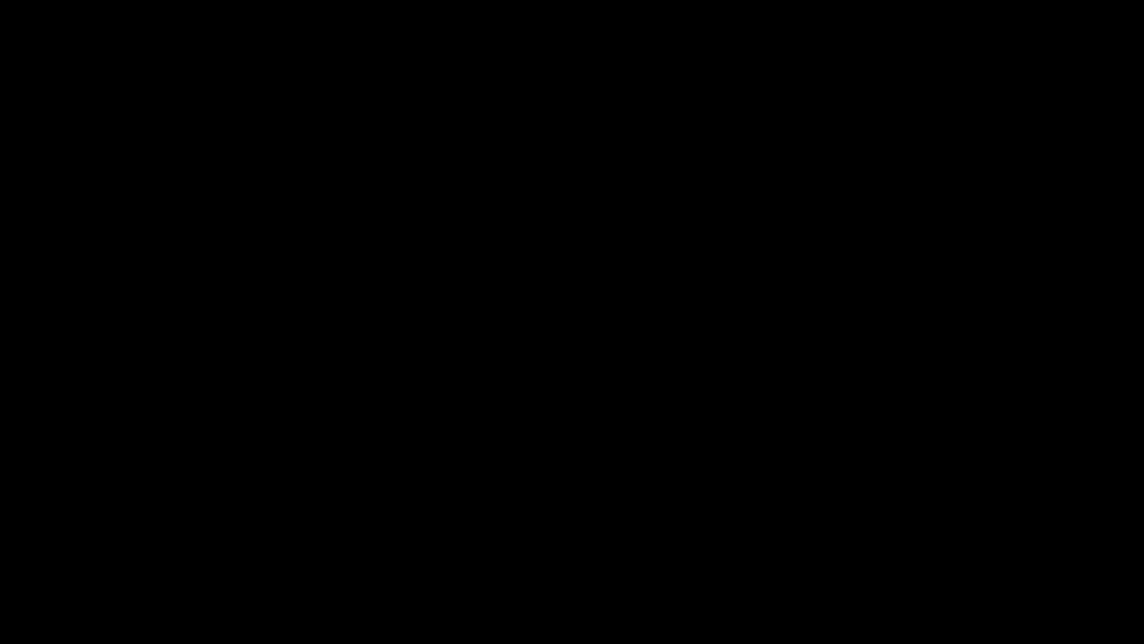
click(485, 425)
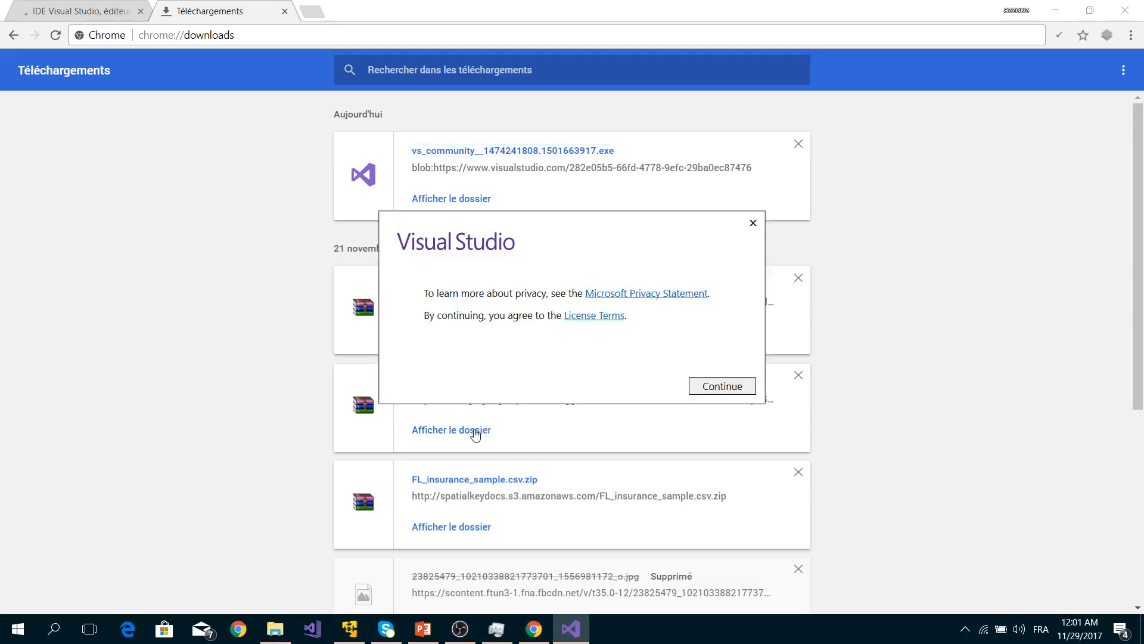
click(1052, 11)
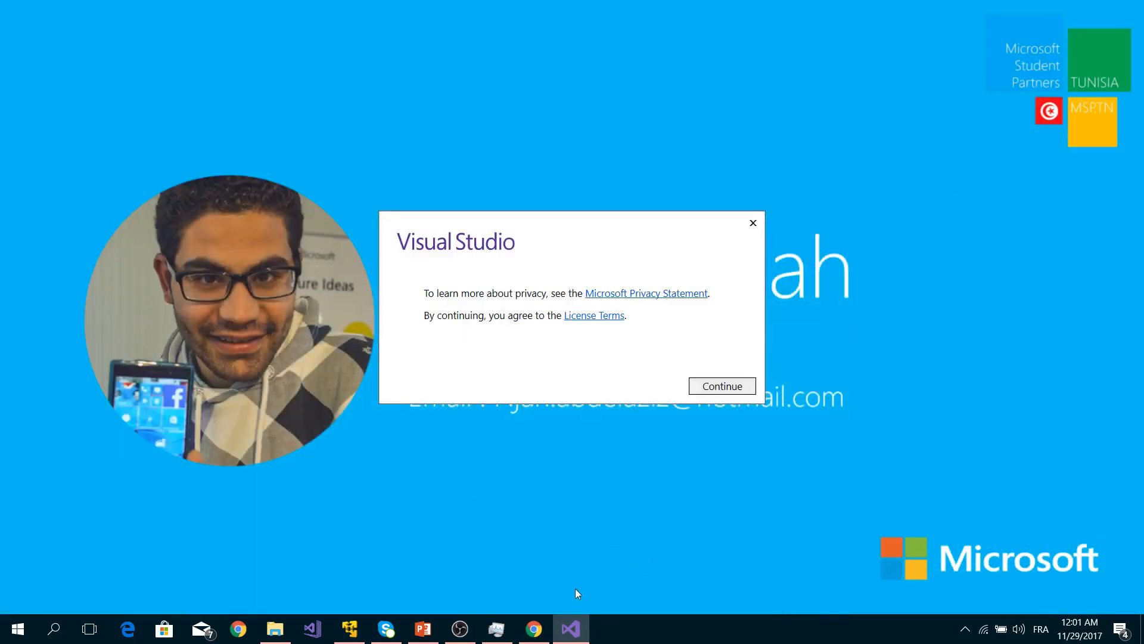
click(717, 388)
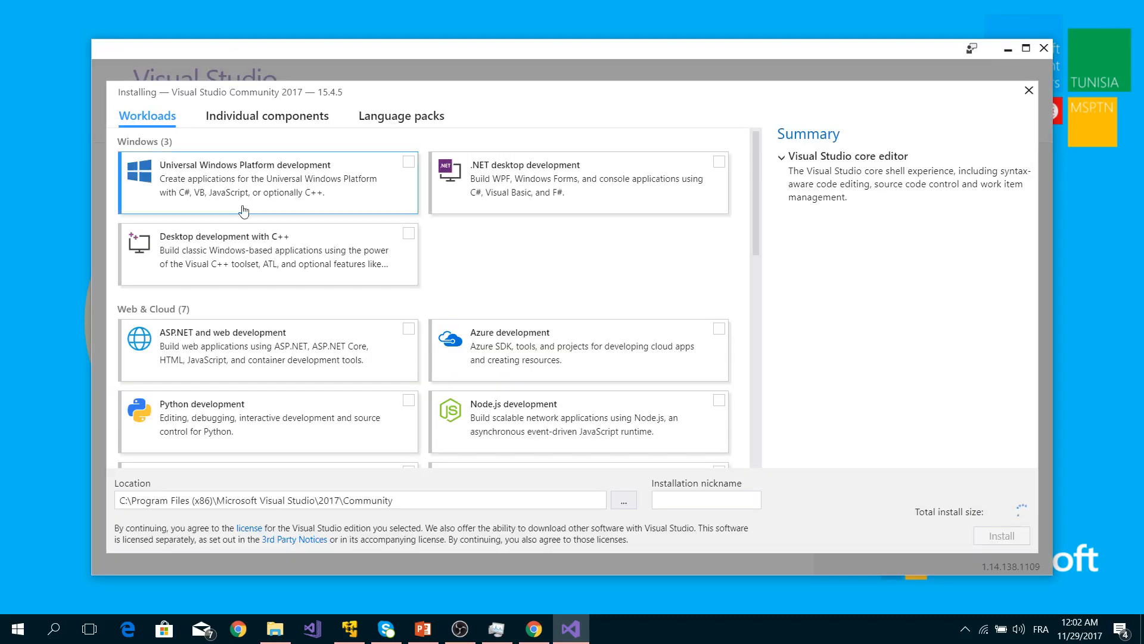
Select the Universal Windows Platform development, .NET desktop development, and ASP.NET and web development workloads.
click(404, 172)
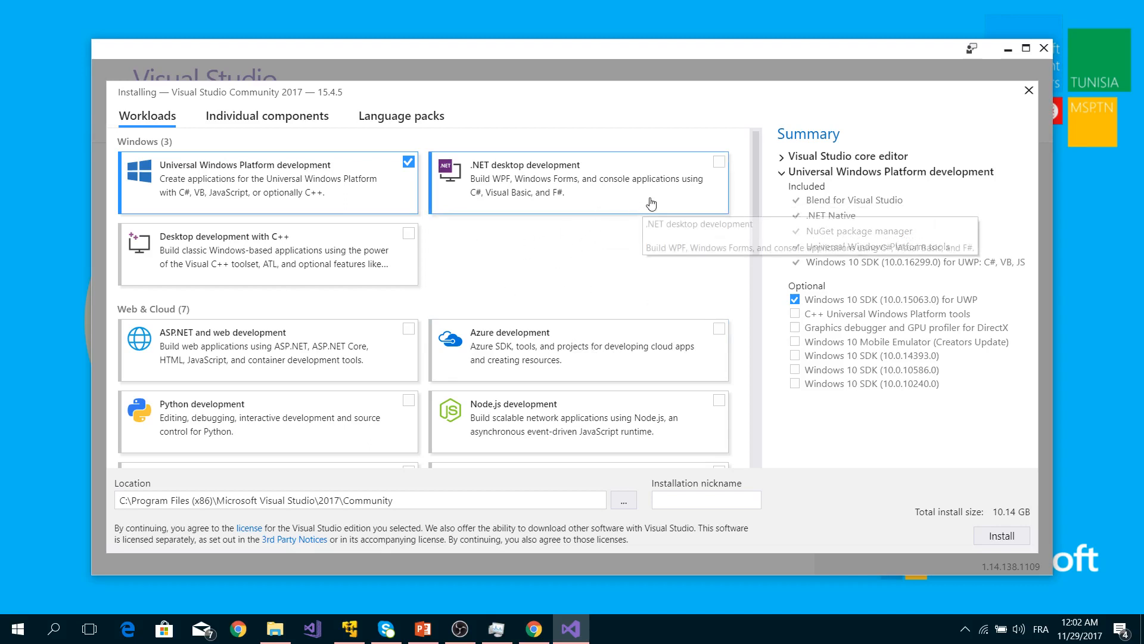
click(651, 174)
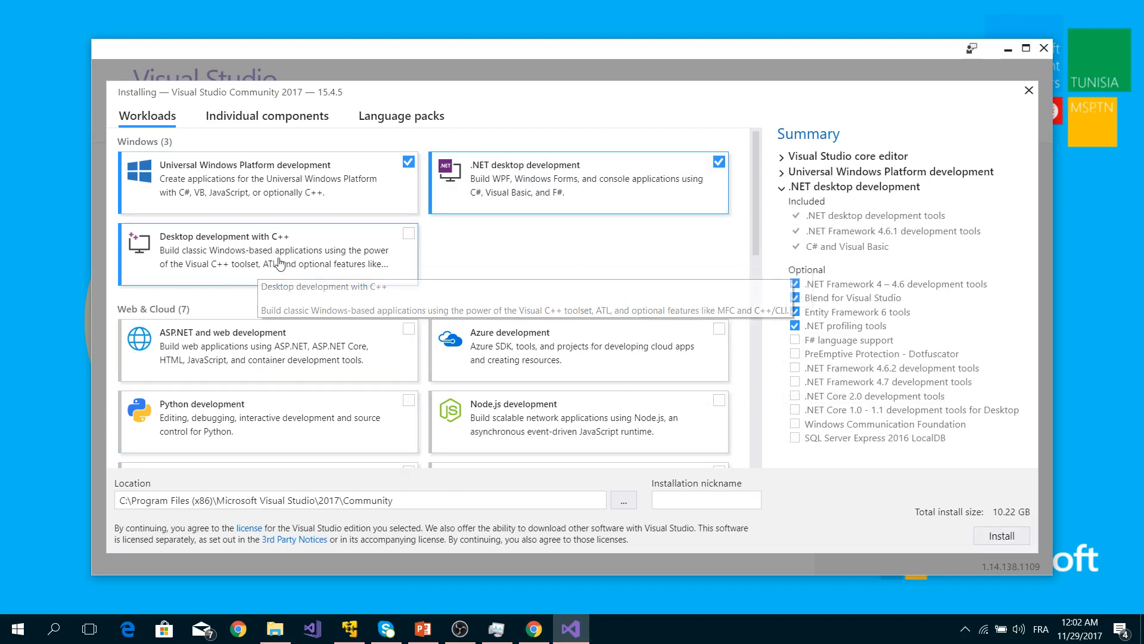
scroll(358, 243, down, 3)
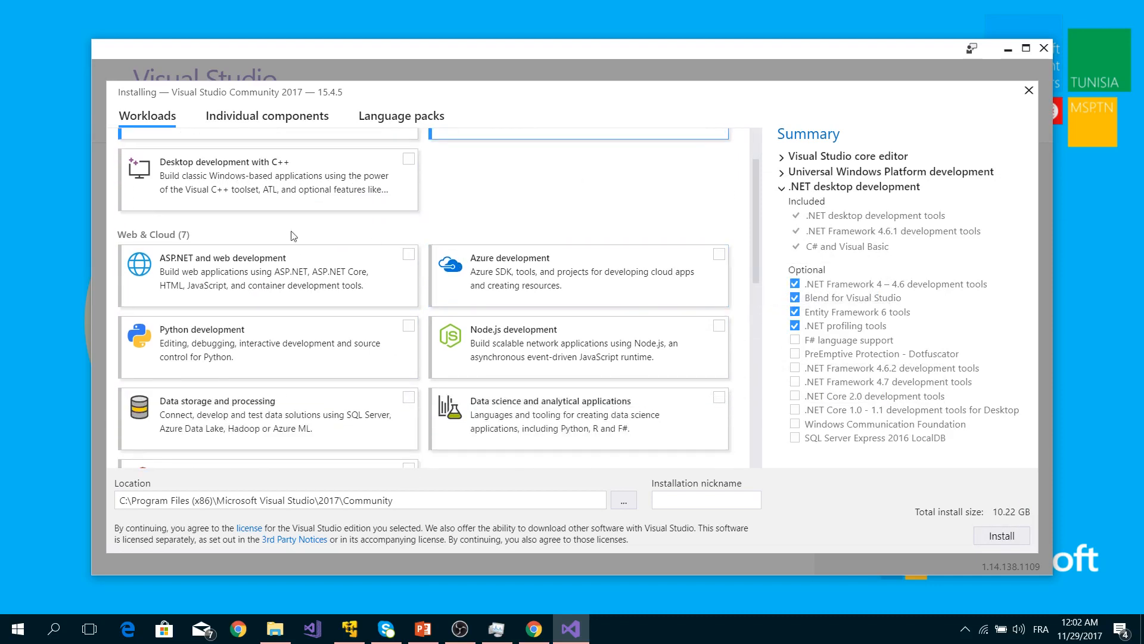
scroll(569, 343, down, 3)
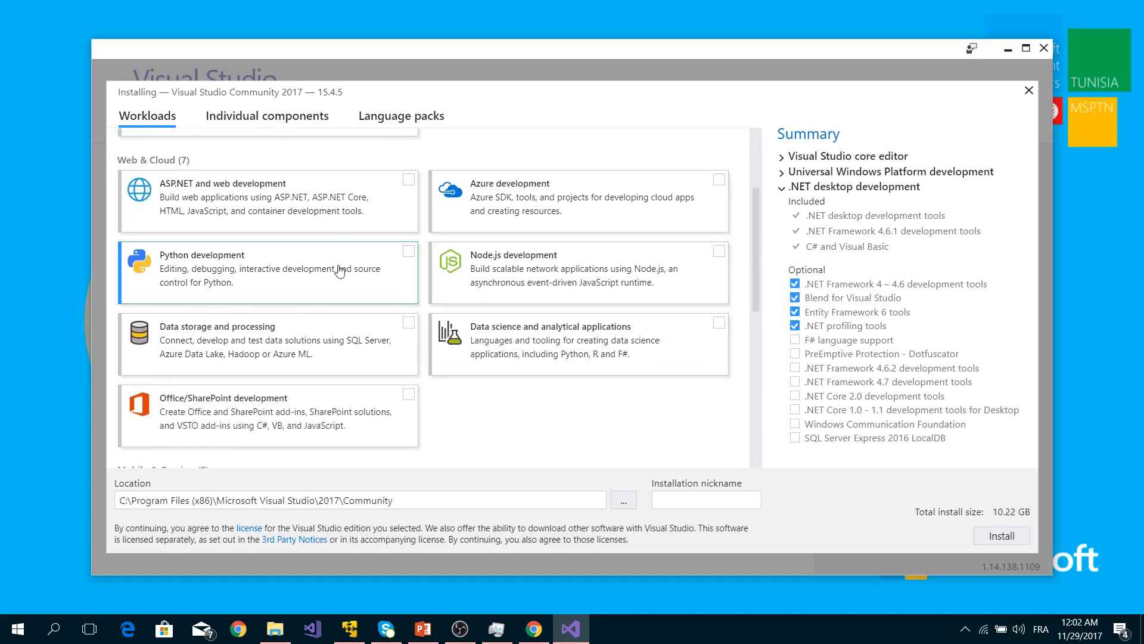
click(359, 213)
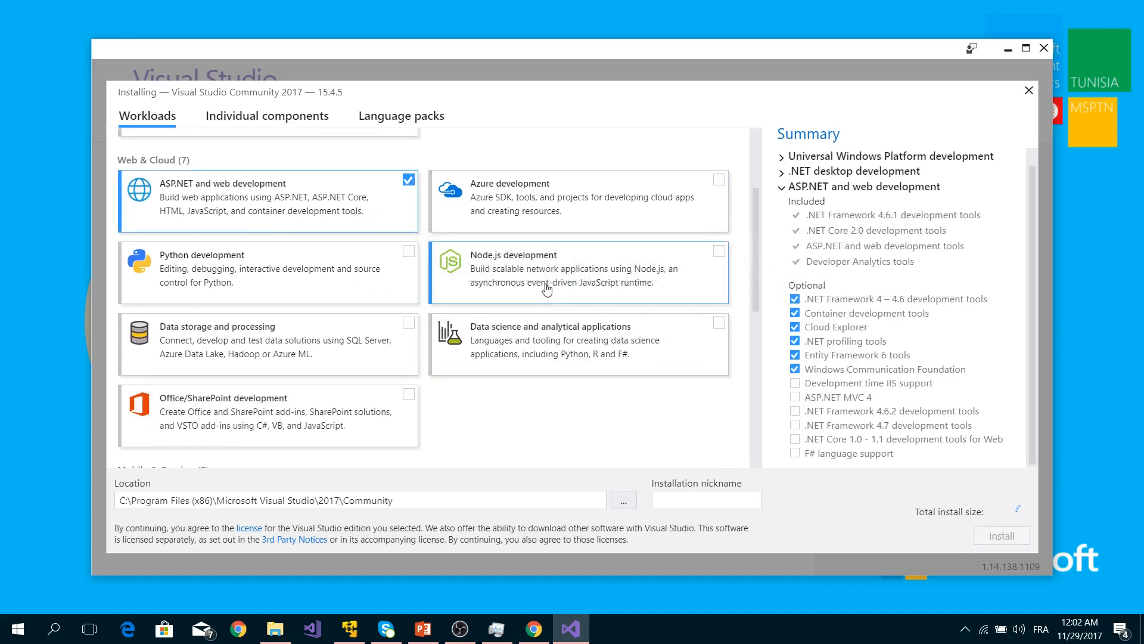
Add the Mobile development with .NET, Visual Studio extension development, and .NET Core cross-platform development workloads.
scroll(229, 274, down, 3)
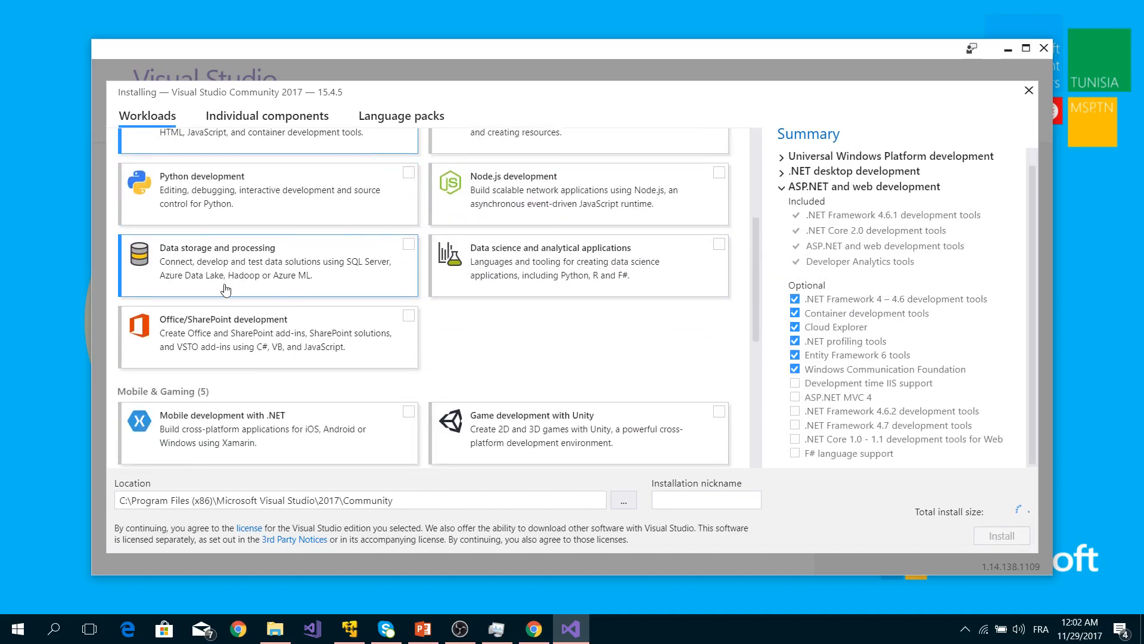
scroll(224, 289, down, 6)
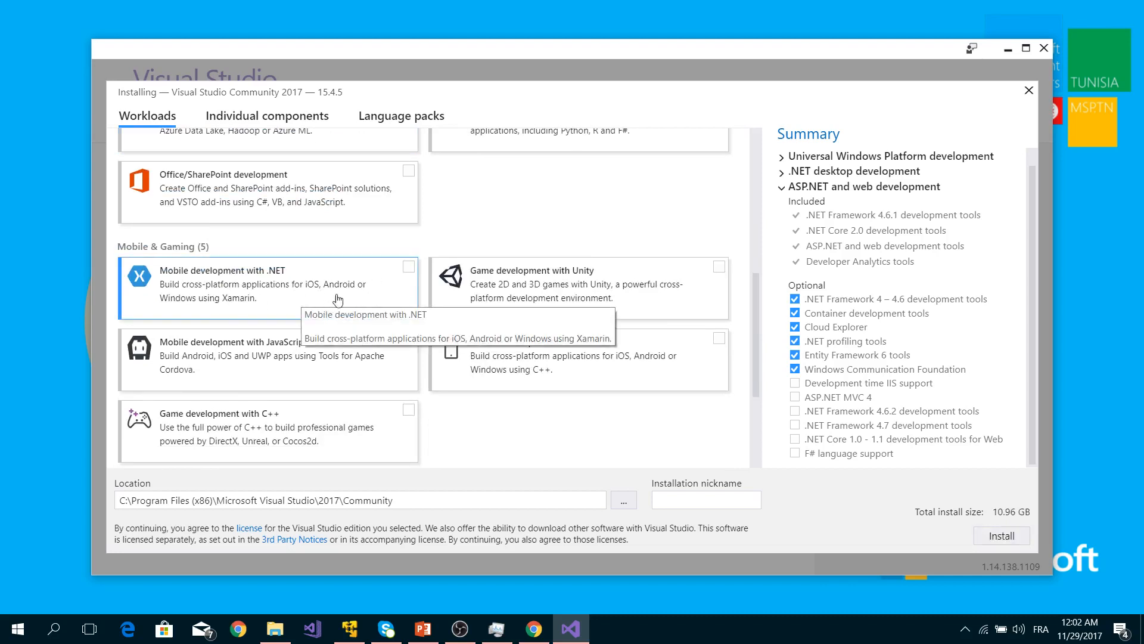
click(360, 270)
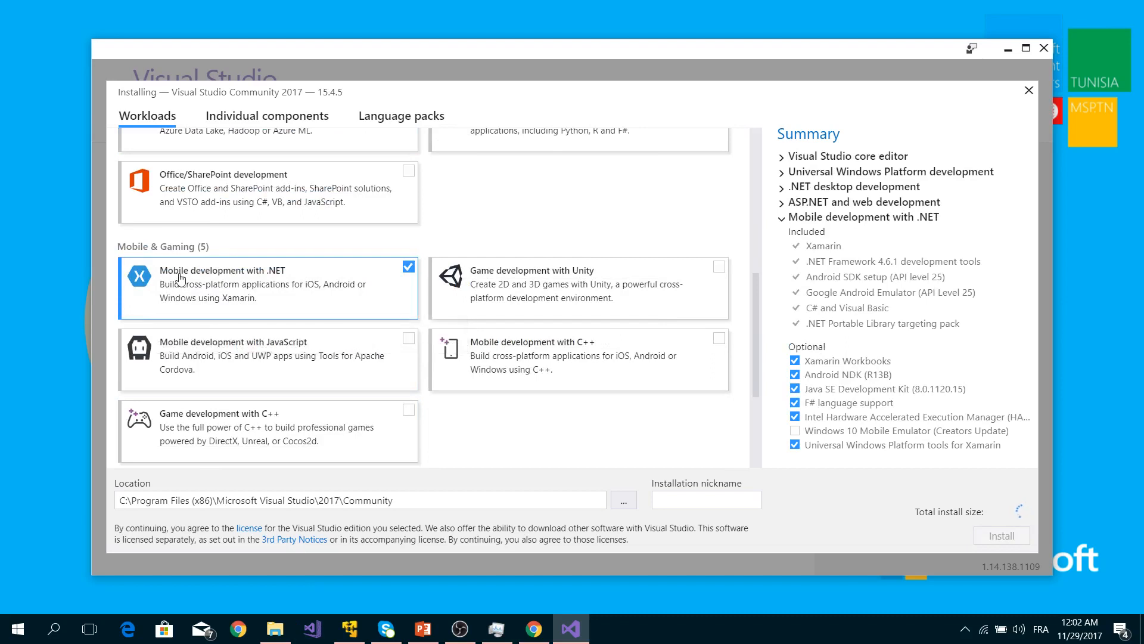
scroll(178, 286, down, 3)
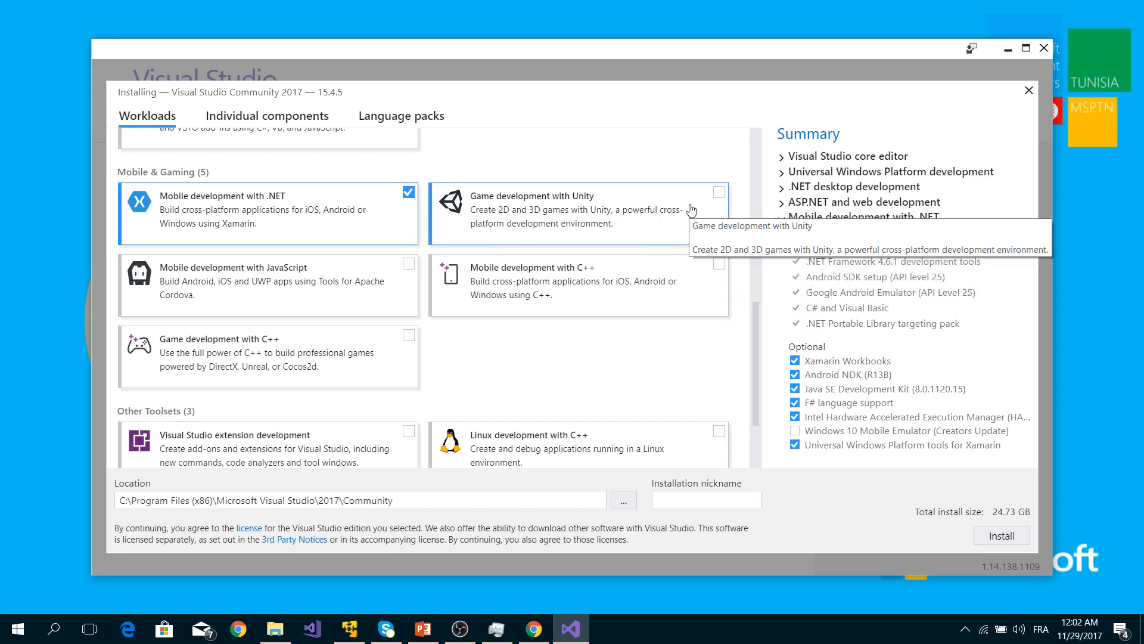
scroll(416, 293, down, 3)
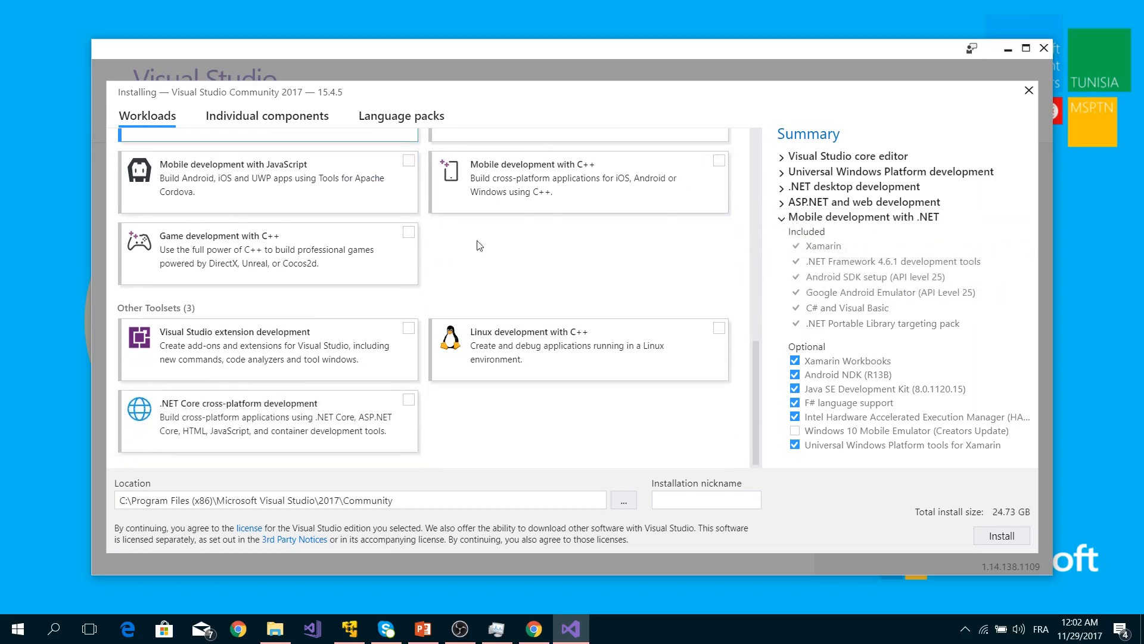
click(345, 349)
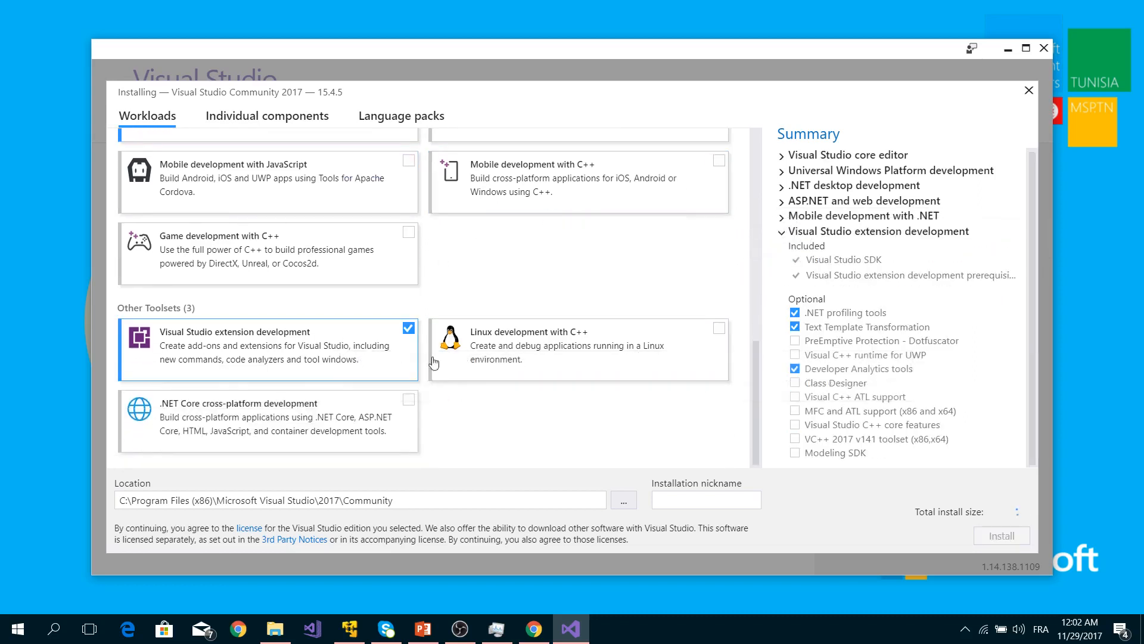
click(282, 419)
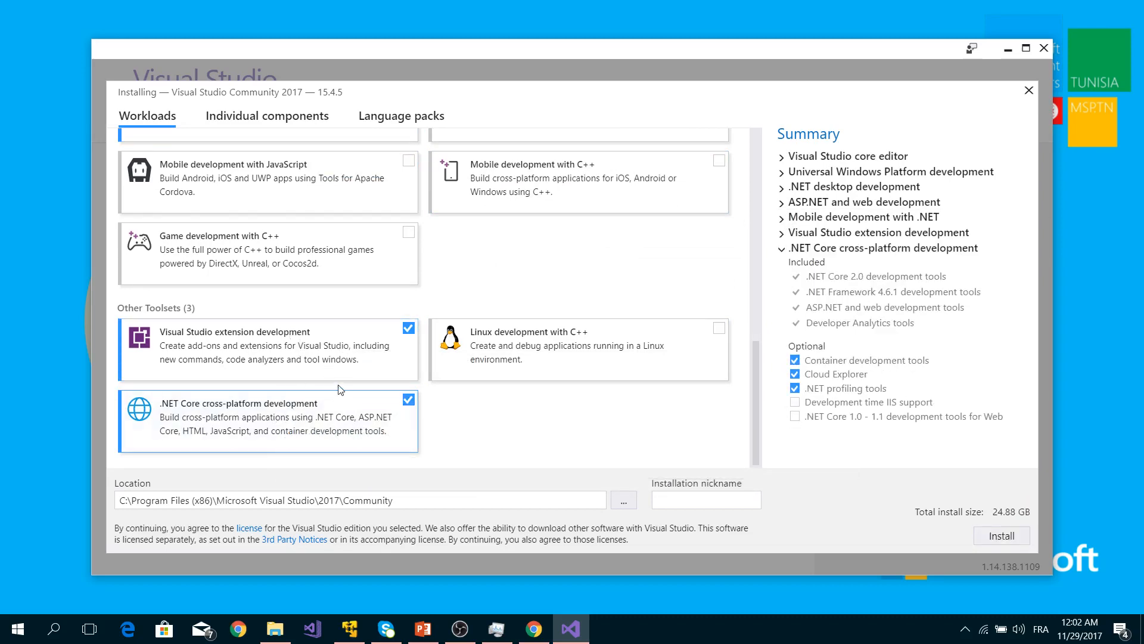
Review the full workload list from Windows through Other Toolsets to check which workloads are selected for installation.
scroll(330, 373, up, 8)
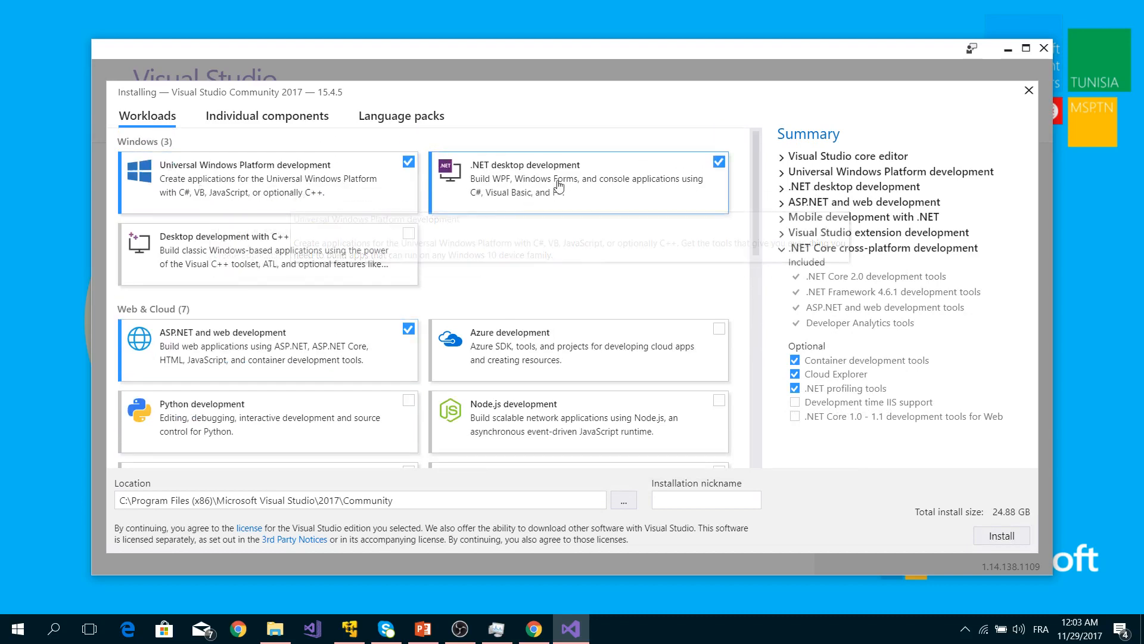
scroll(276, 349, down, 1)
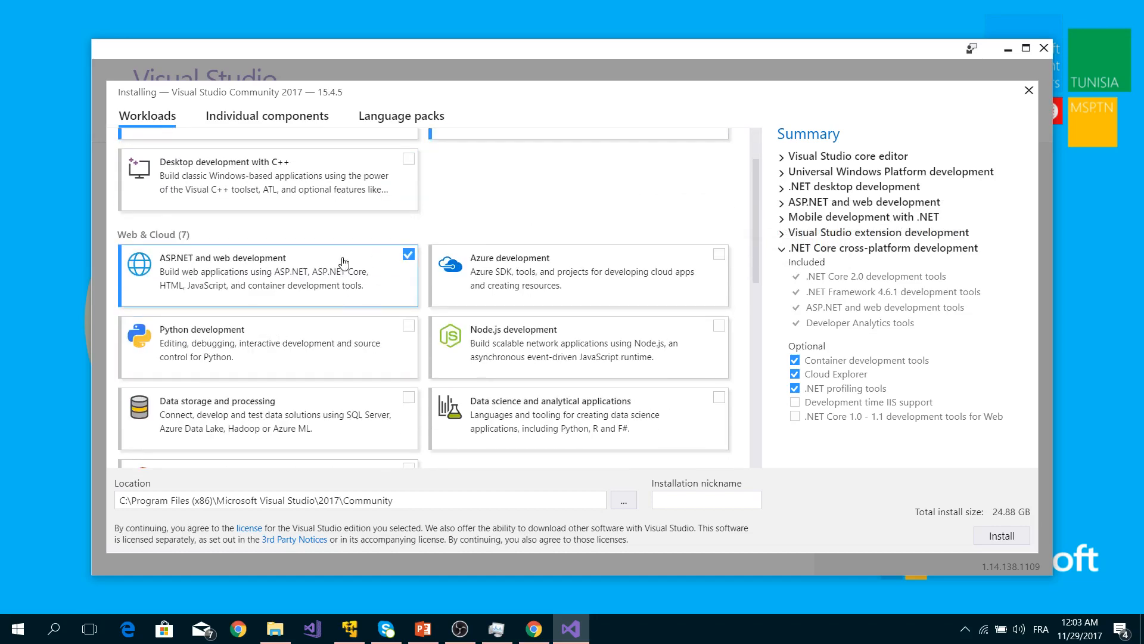
scroll(325, 331, down, 1)
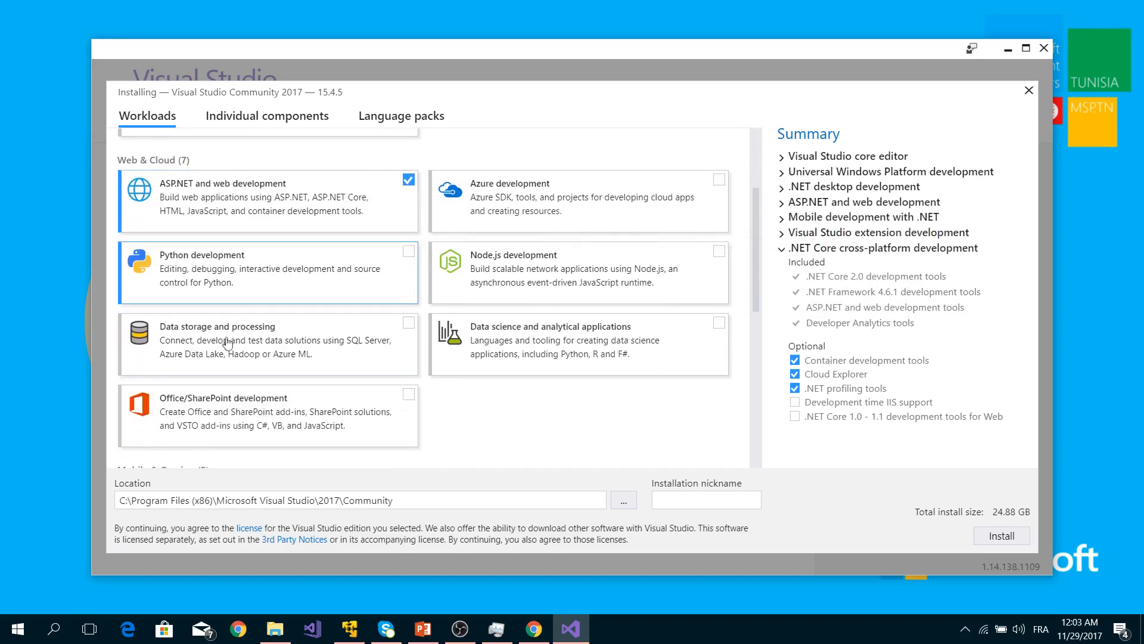
scroll(502, 345, down, 3)
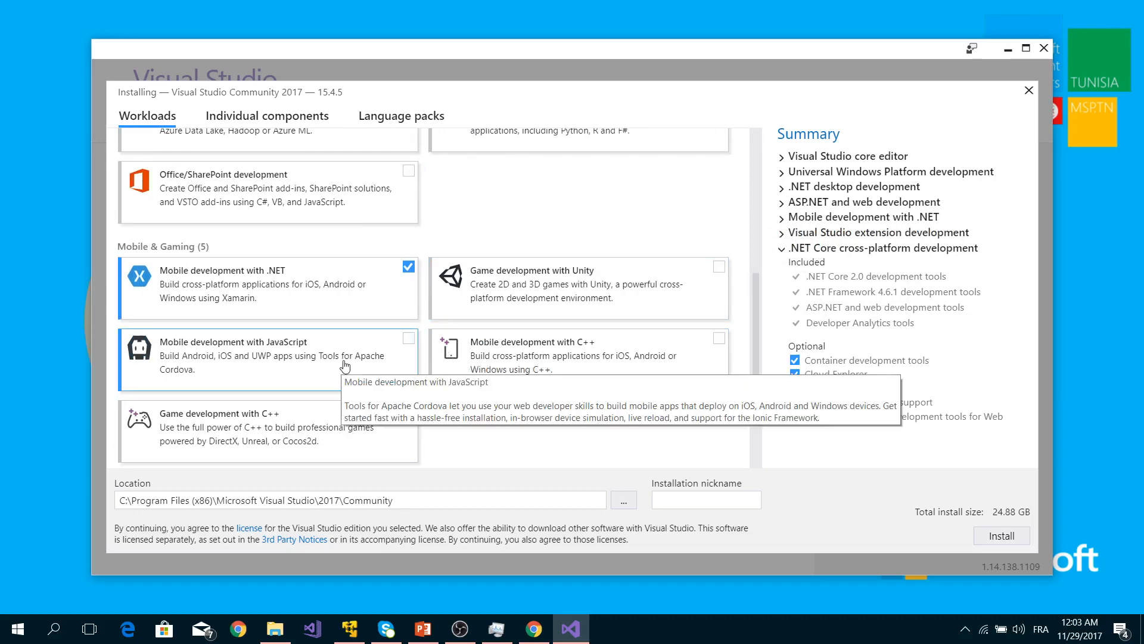
scroll(341, 358, down, 2)
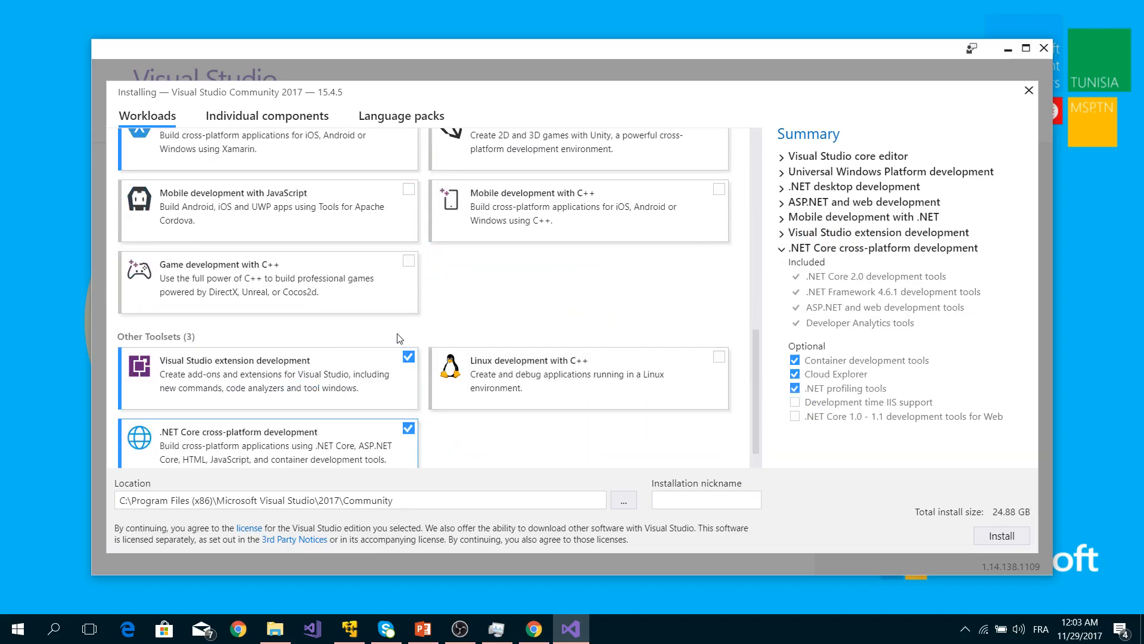
scroll(399, 345, down, 1)
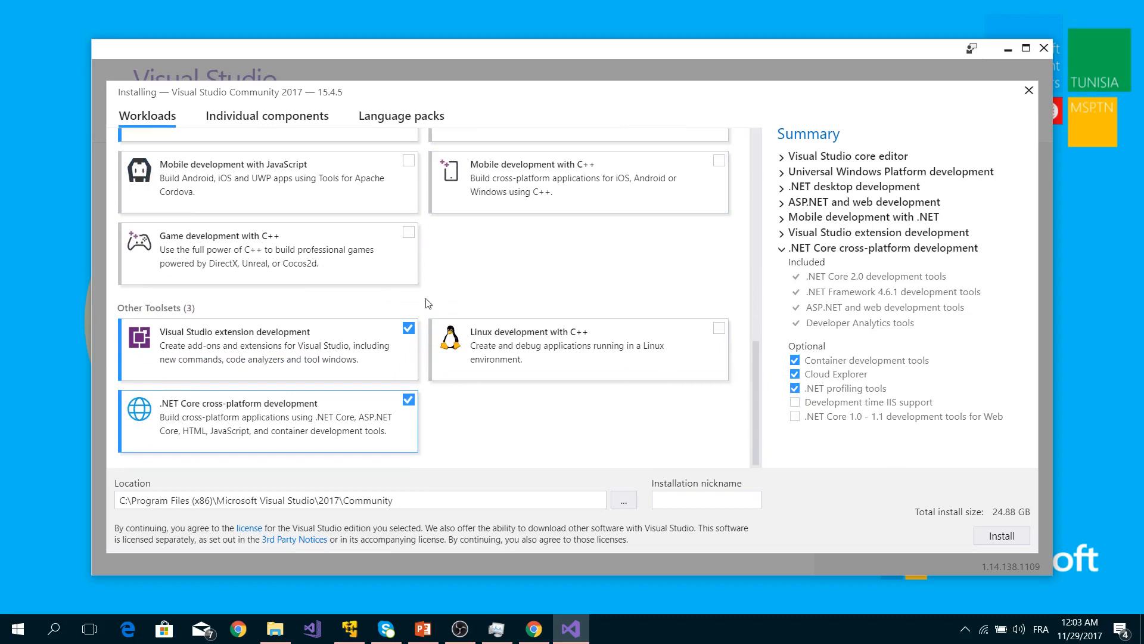
scroll(524, 273, up, 8)
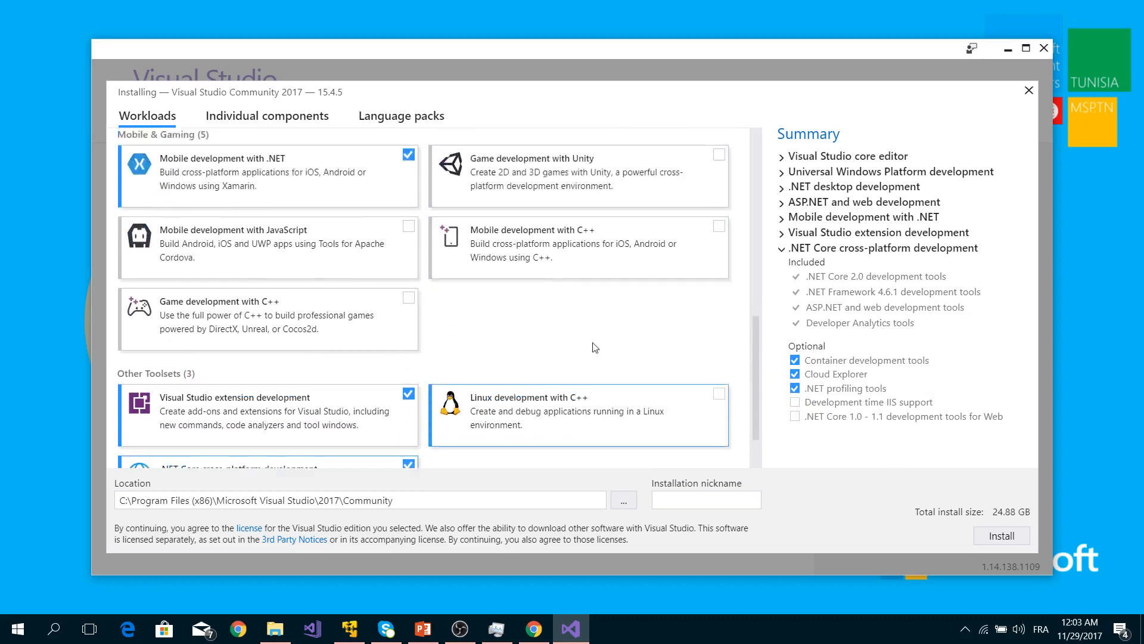
scroll(589, 310, down, 8)
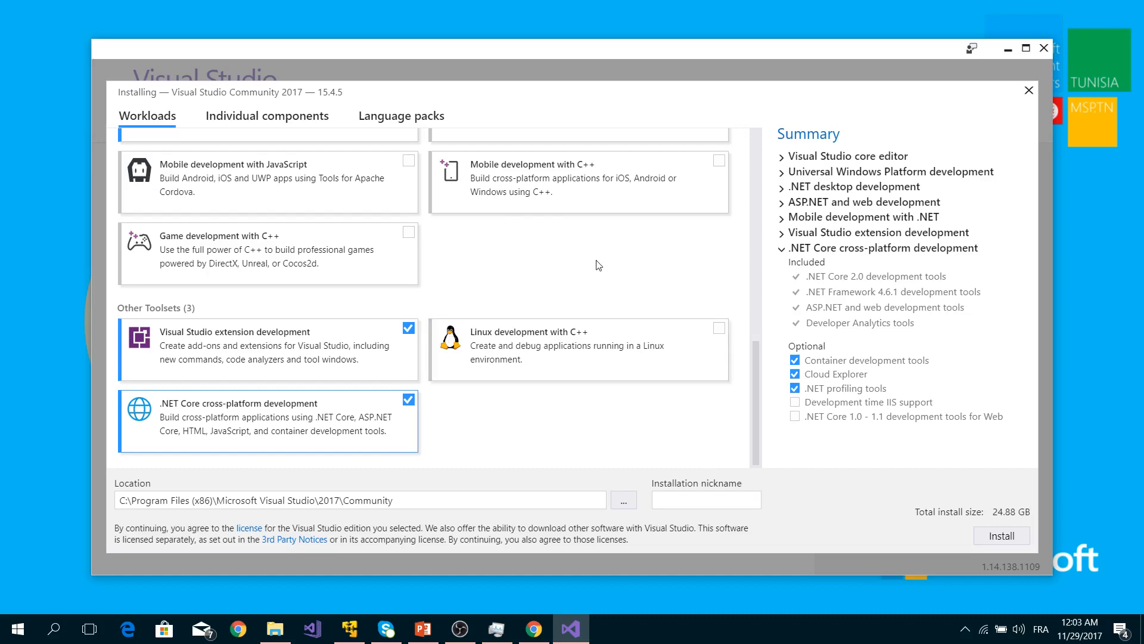
scroll(598, 263, up, 5)
scroll(593, 260, down, 5)
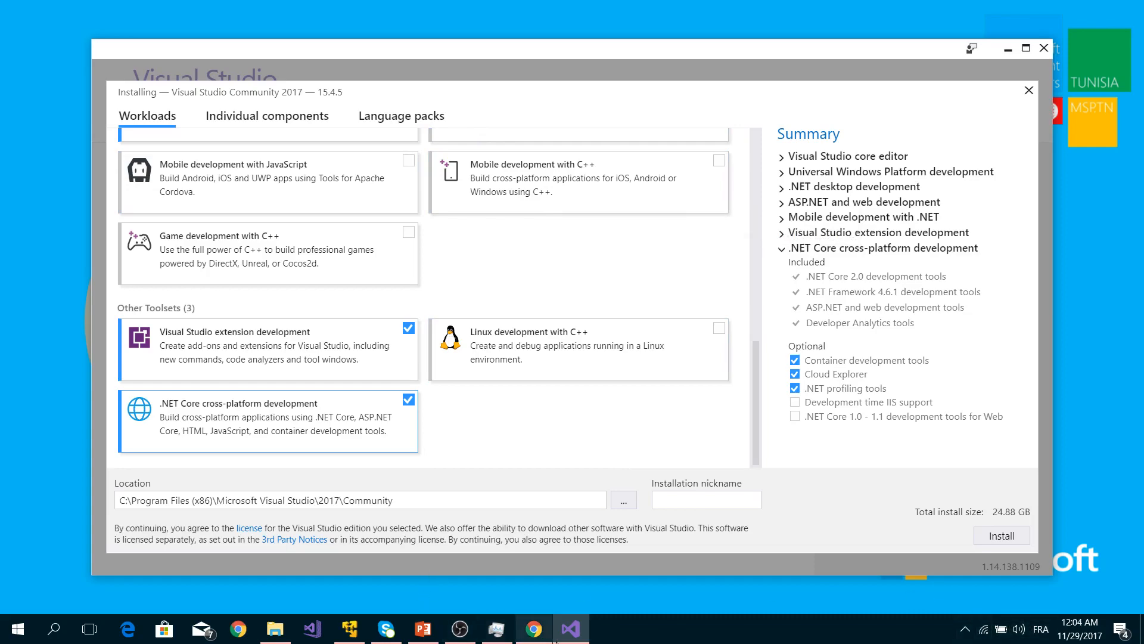
Open a new tab in Chrome and check the computer's Wi-Fi connection from the desktop.
click(534, 628)
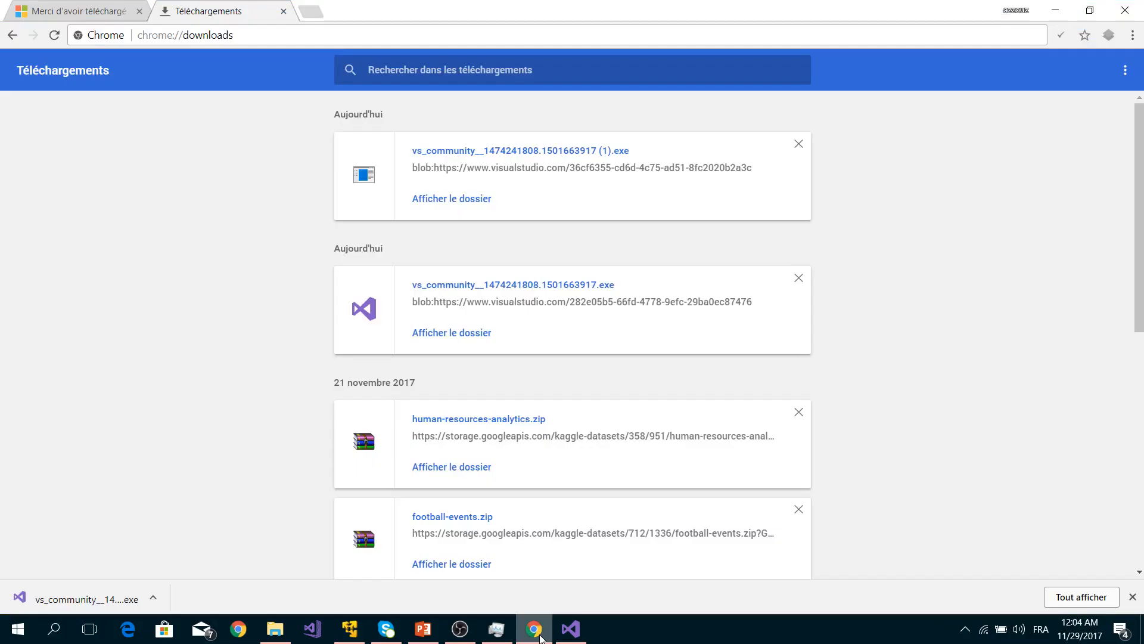
click(311, 11)
click(1052, 12)
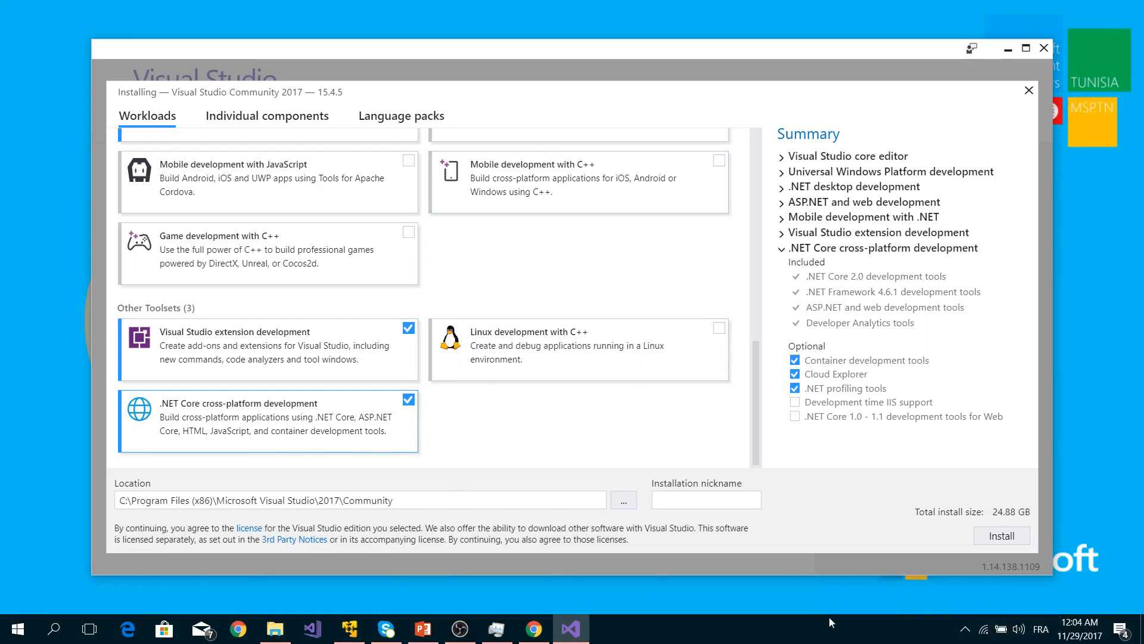
click(984, 629)
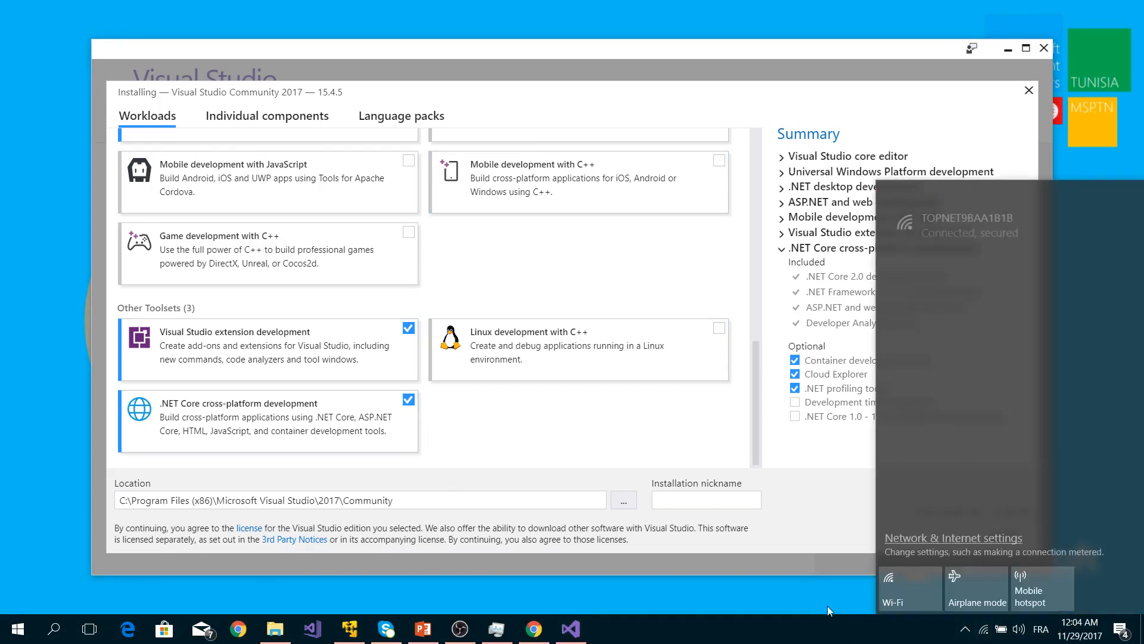
click(827, 605)
Find the Microsoft Docs page on creating an offline installation of Visual Studio using "install offline" in Chrome, and skim it.
click(534, 629)
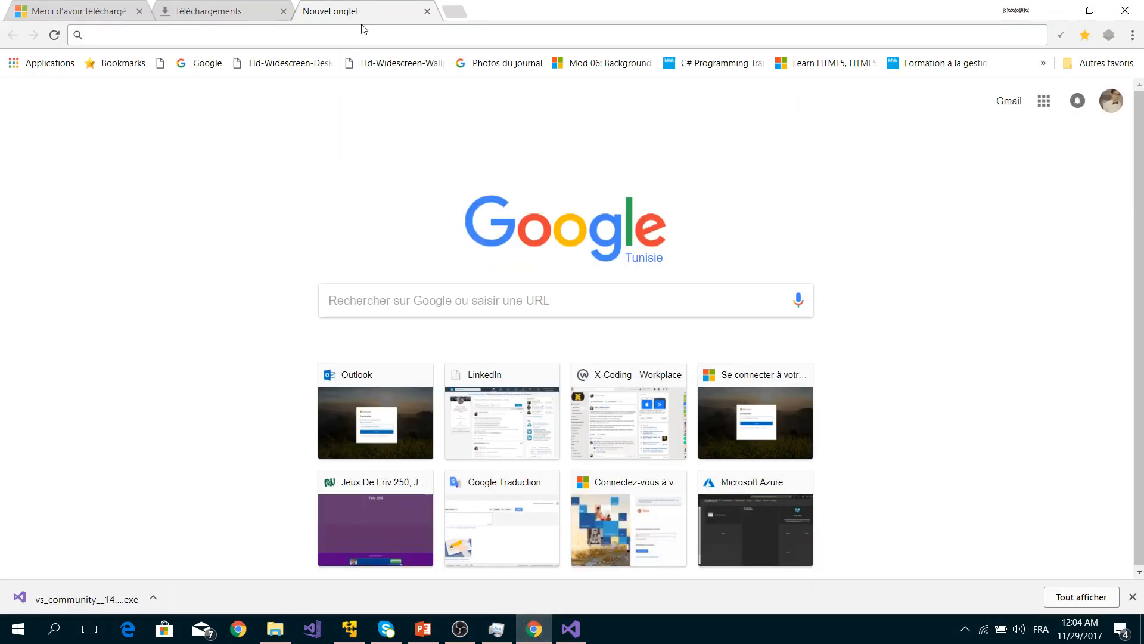
text(install )
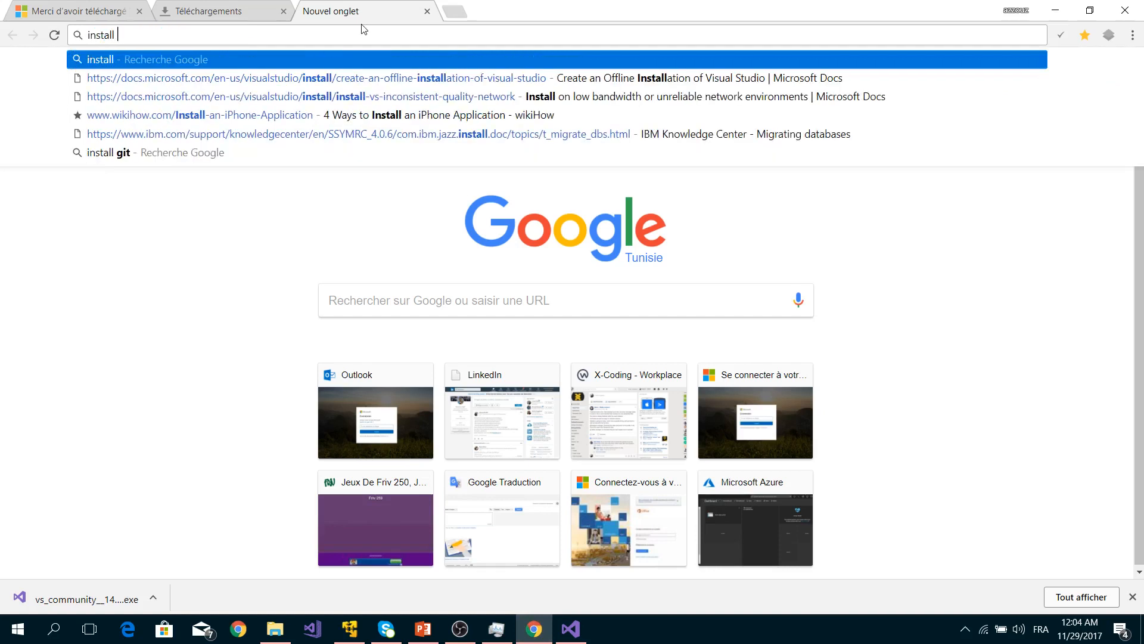
text(offline)
key(Down)
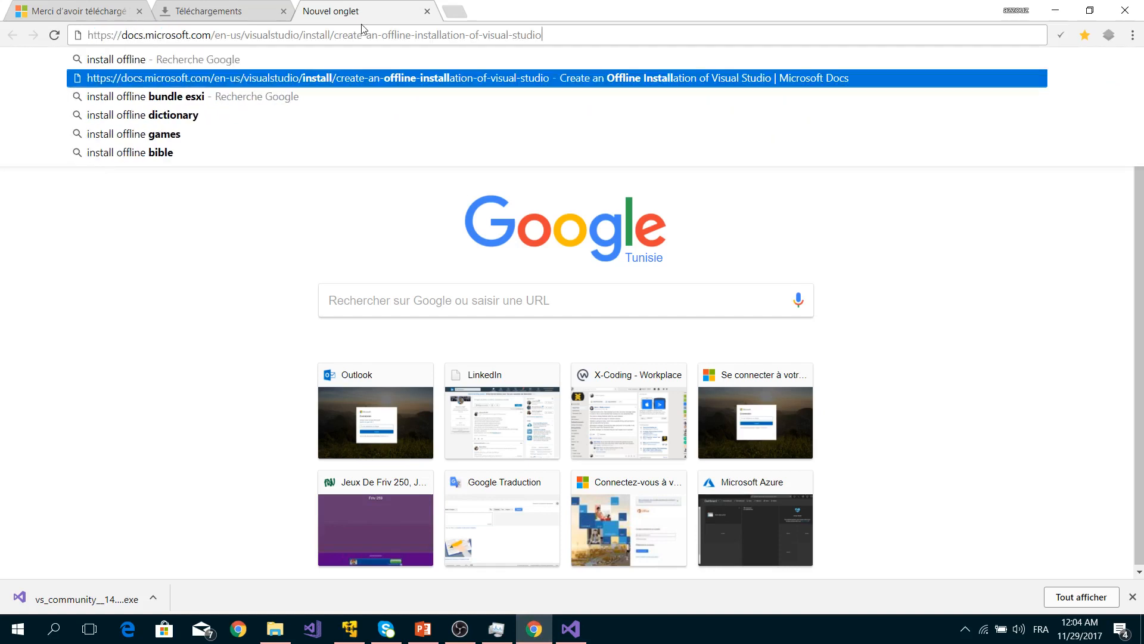
key(Return)
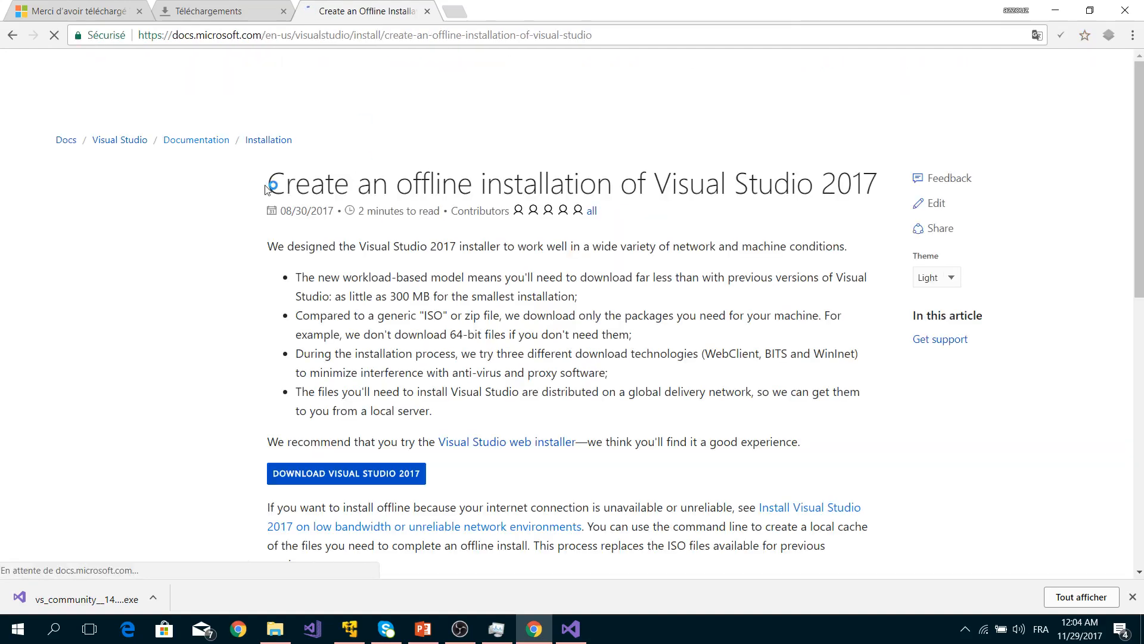
scroll(554, 298, down, 10)
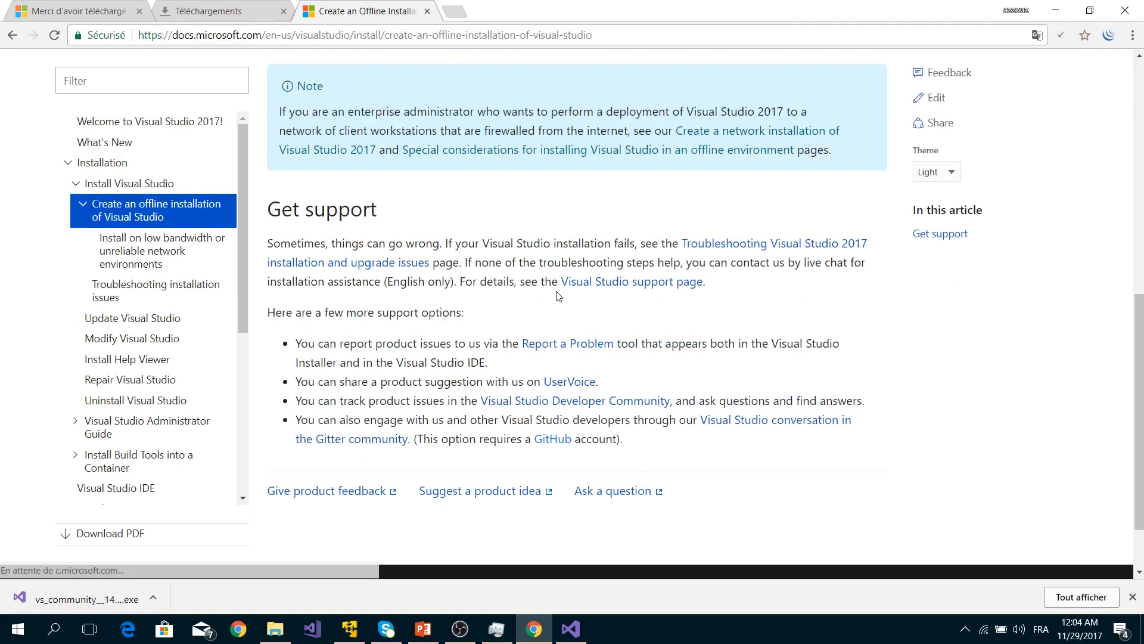
scroll(544, 301, down, 1)
scroll(545, 301, up, 7)
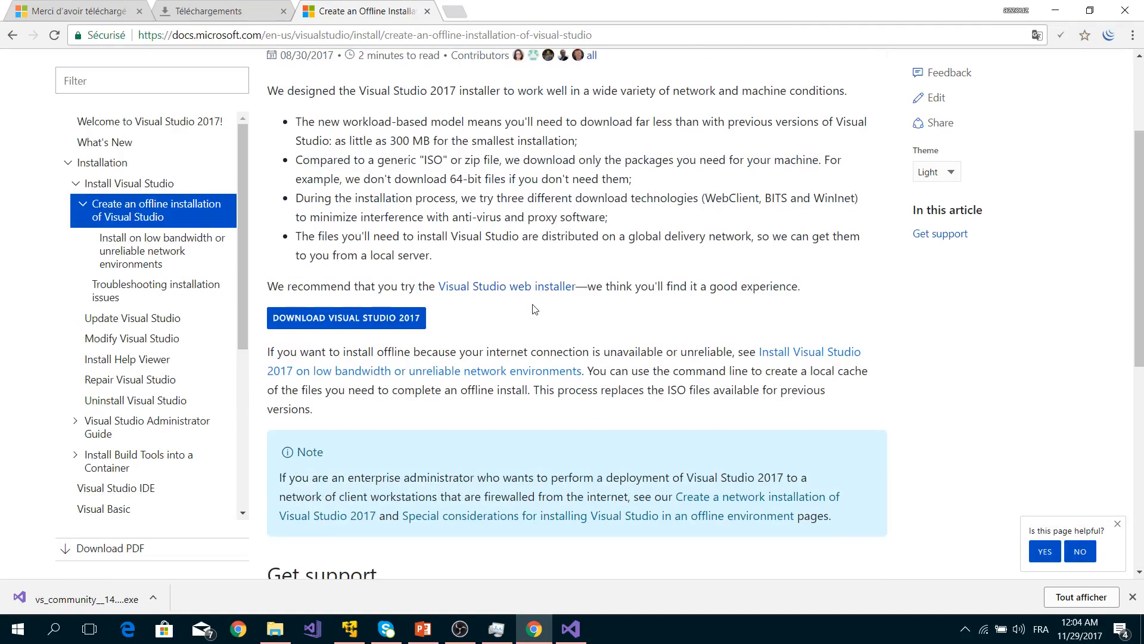
Open the article on installing over low bandwidth or unreliable networks and highlight vs_community.exe in the complete local layout command.
click(154, 257)
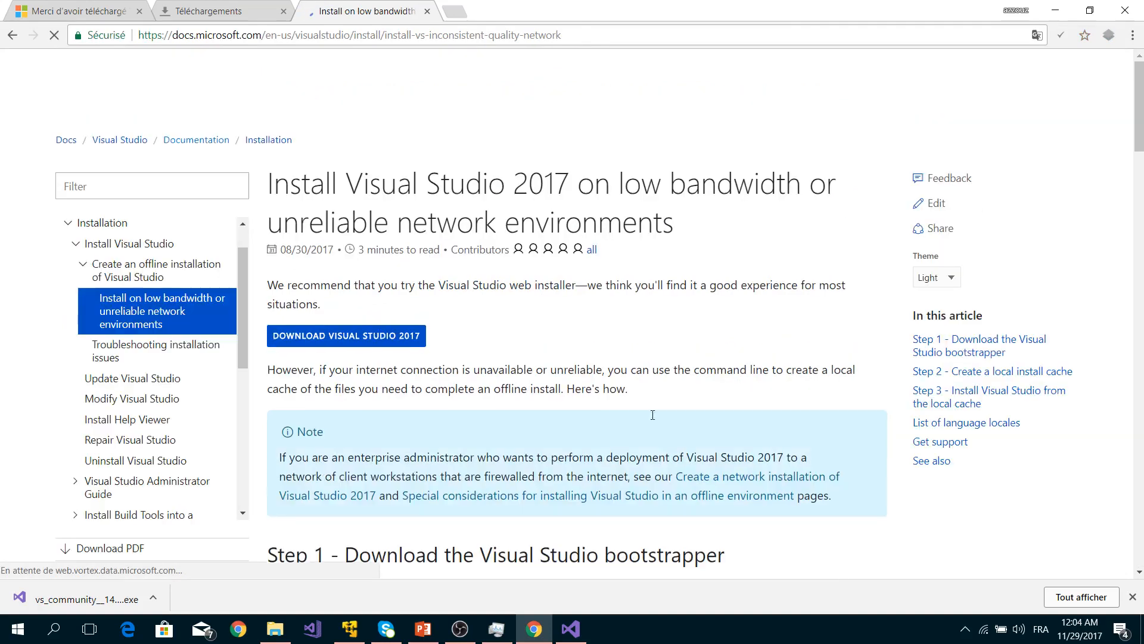
scroll(542, 352, down, 12)
scroll(534, 323, down, 4)
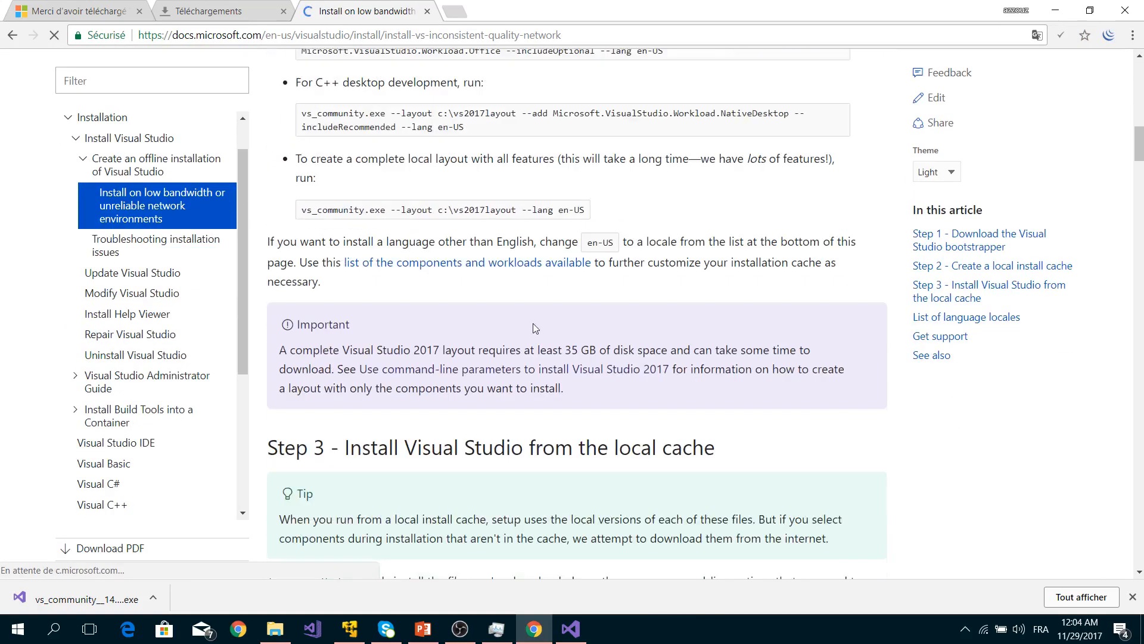
scroll(459, 319, up, 3)
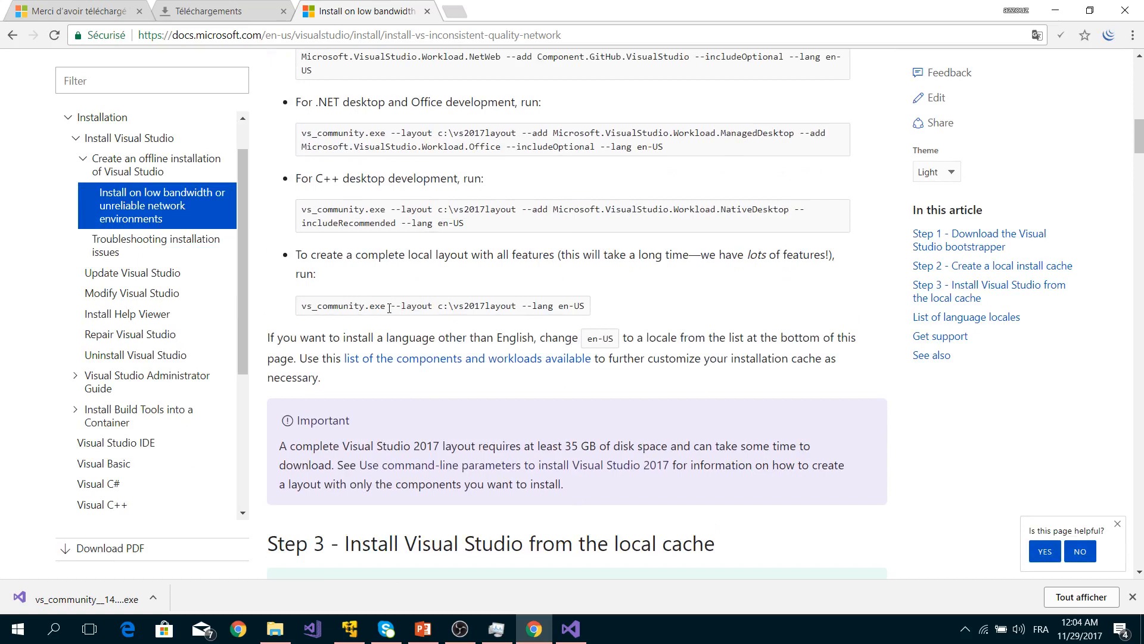
mouse_move(389, 307)
mouse_down()
mouse_move(308, 307)
mouse_move(400, 307)
mouse_move(381, 307)
mouse_up()
click(308, 307)
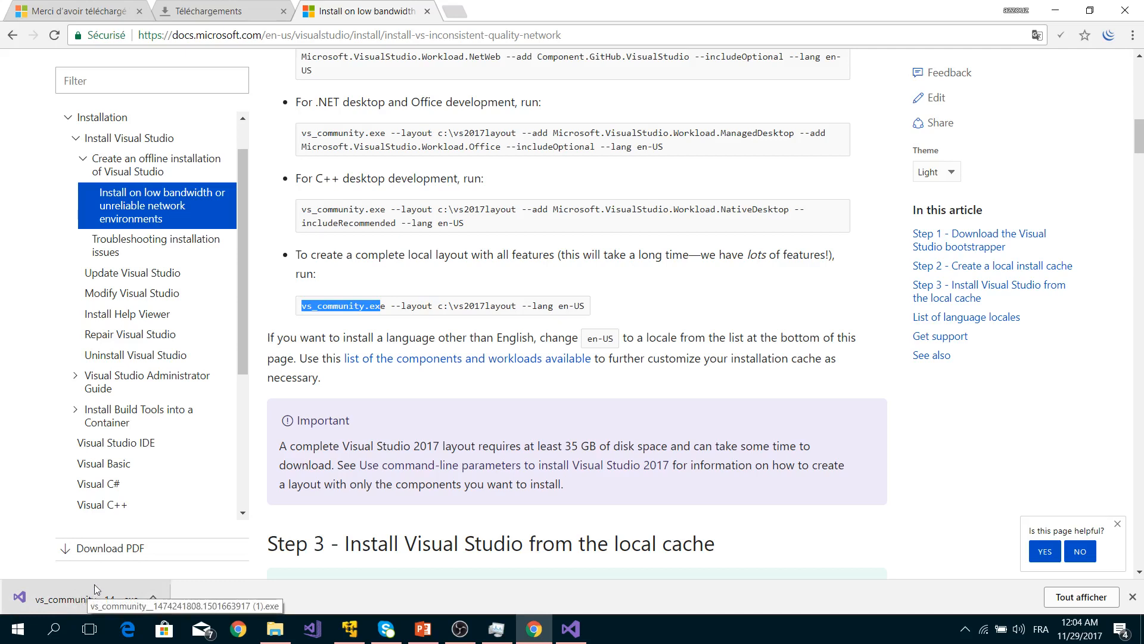
Try to reveal the downloaded vs_community installer in its folder, and bring the desktop's Visual folder window into view.
click(153, 598)
click(238, 559)
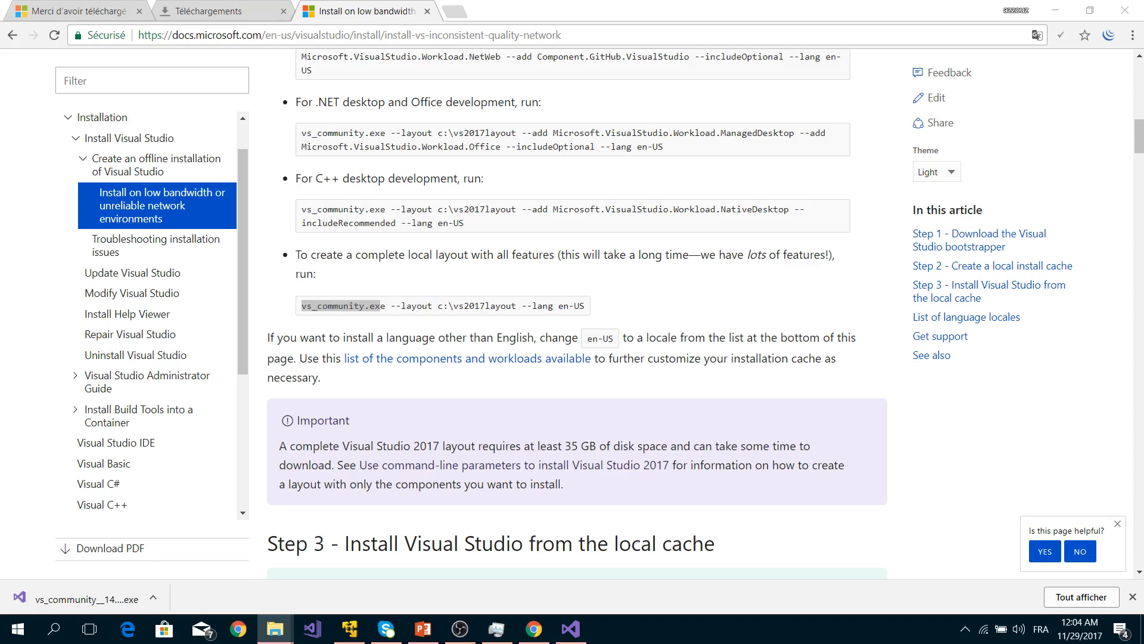
click(1055, 11)
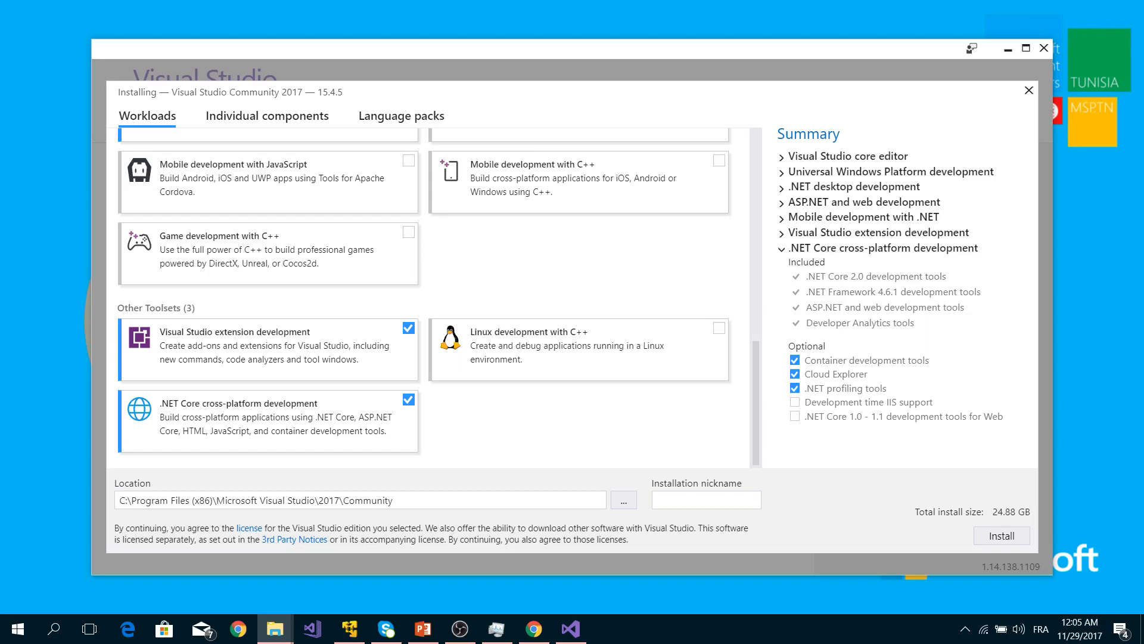
drag(0, 211, 659, 158)
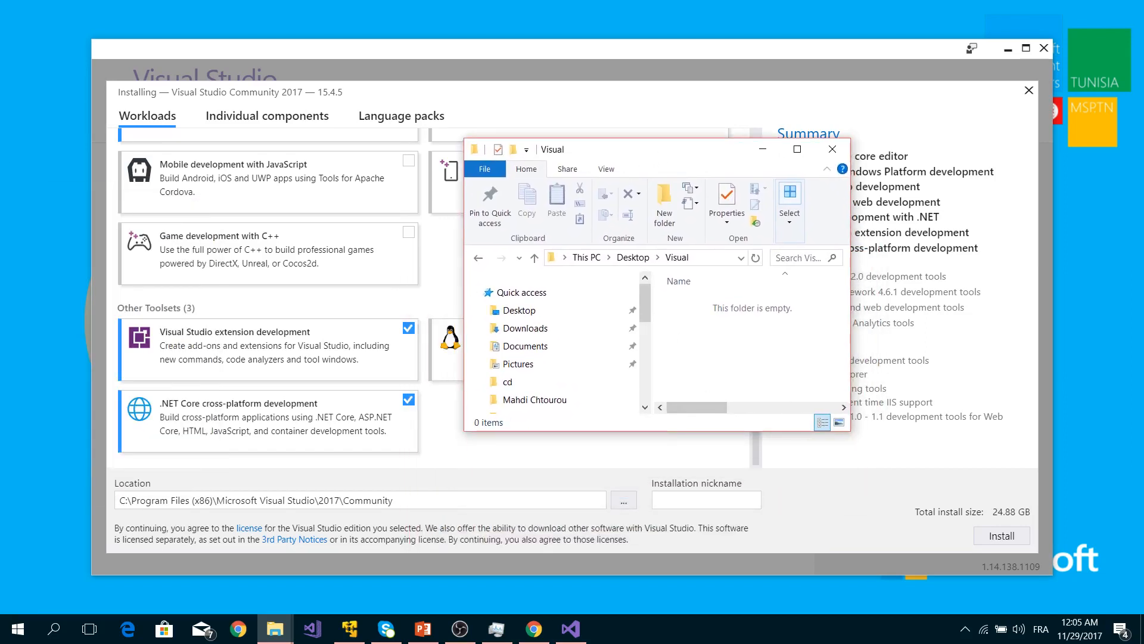
Try to show the downloaded vs_community installer in its folder from Chrome's current downloads.
click(544, 634)
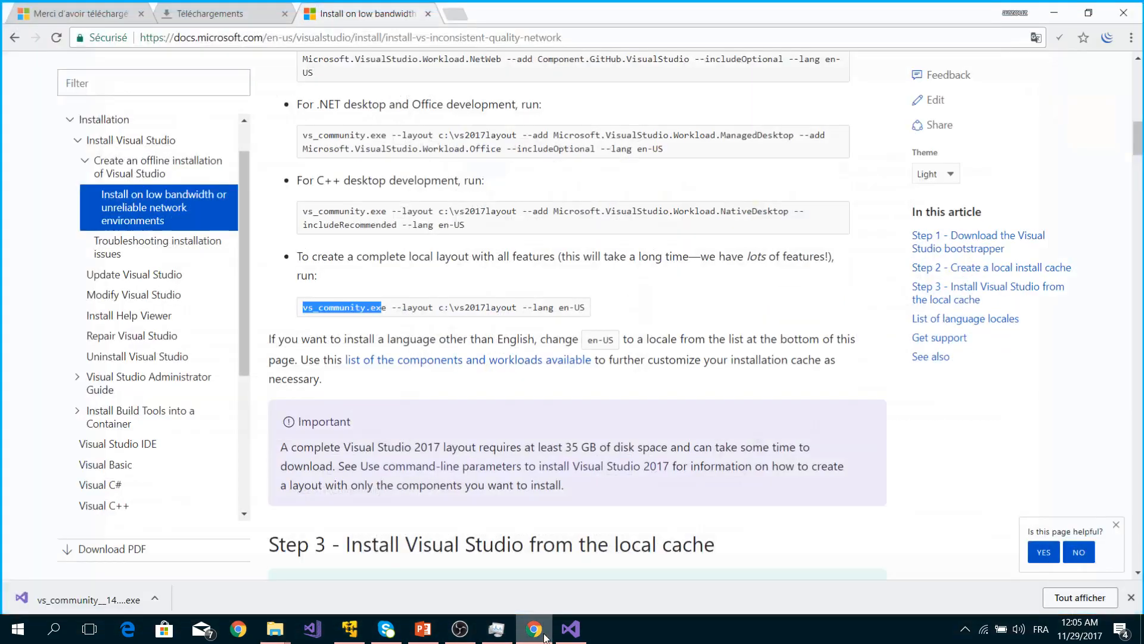
click(154, 598)
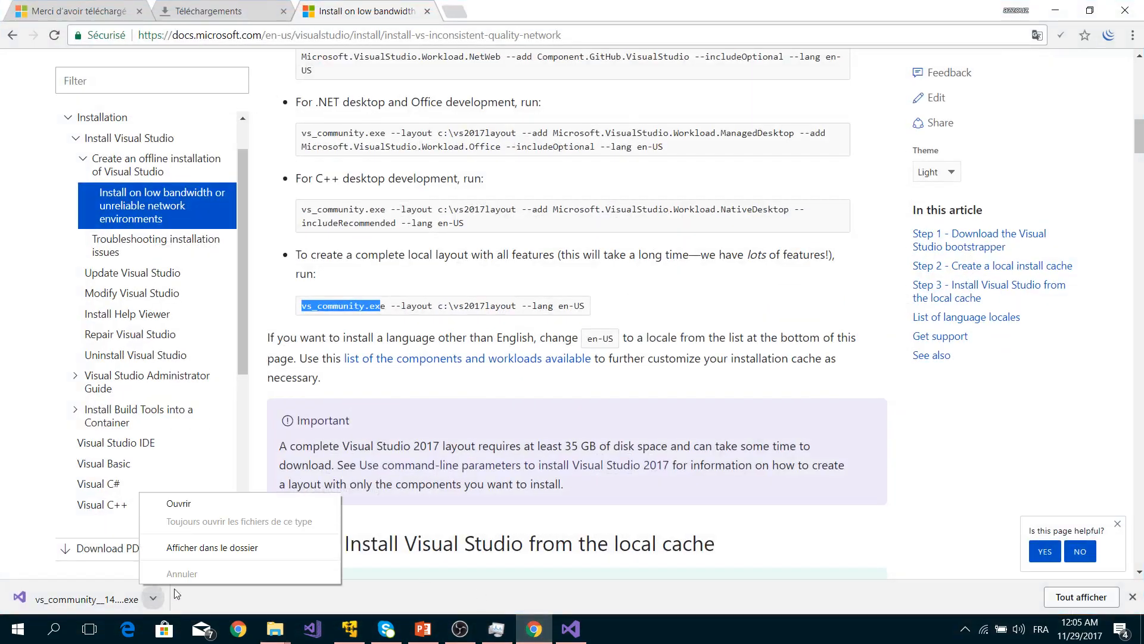
click(254, 547)
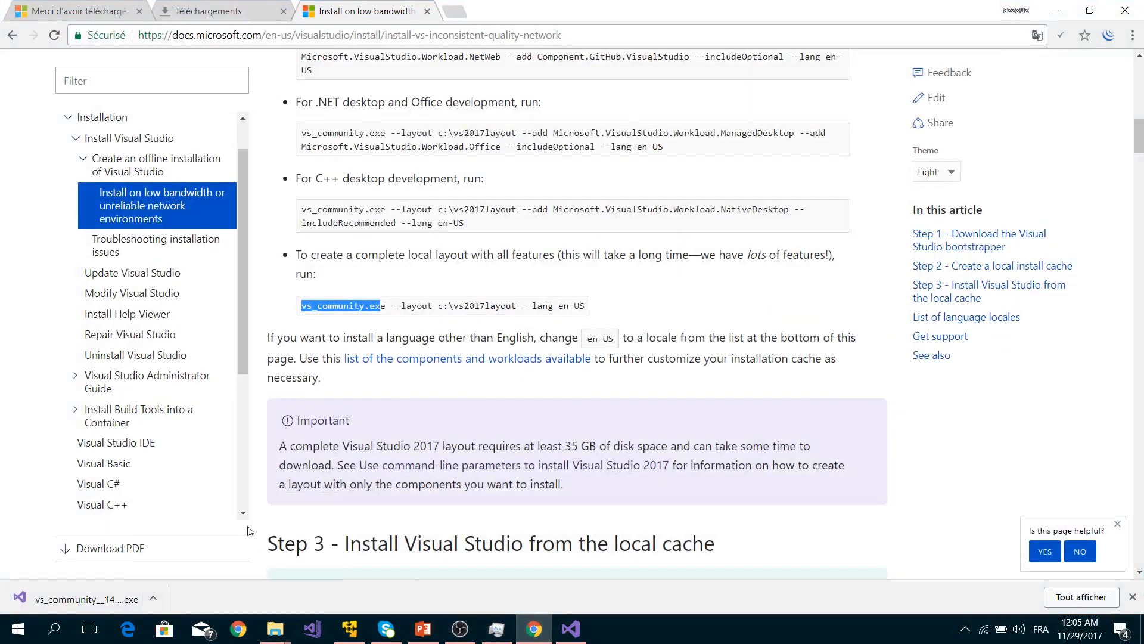
click(152, 599)
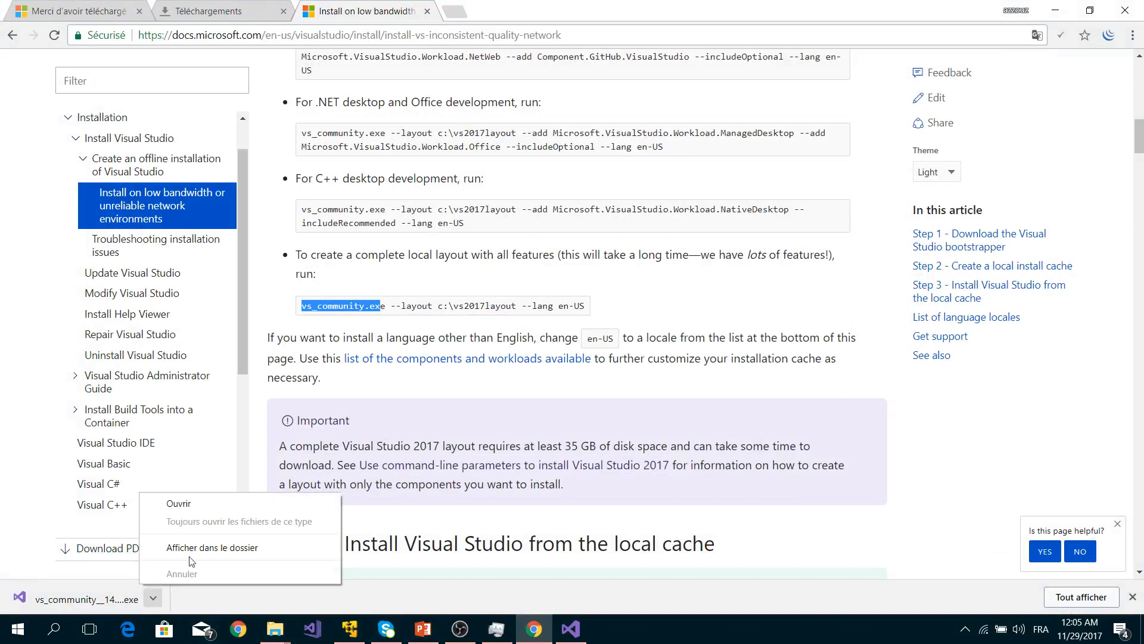
click(192, 560)
Bring the Visual folder's window in front of Chrome and reposition it over the article.
mouse_move(275, 627)
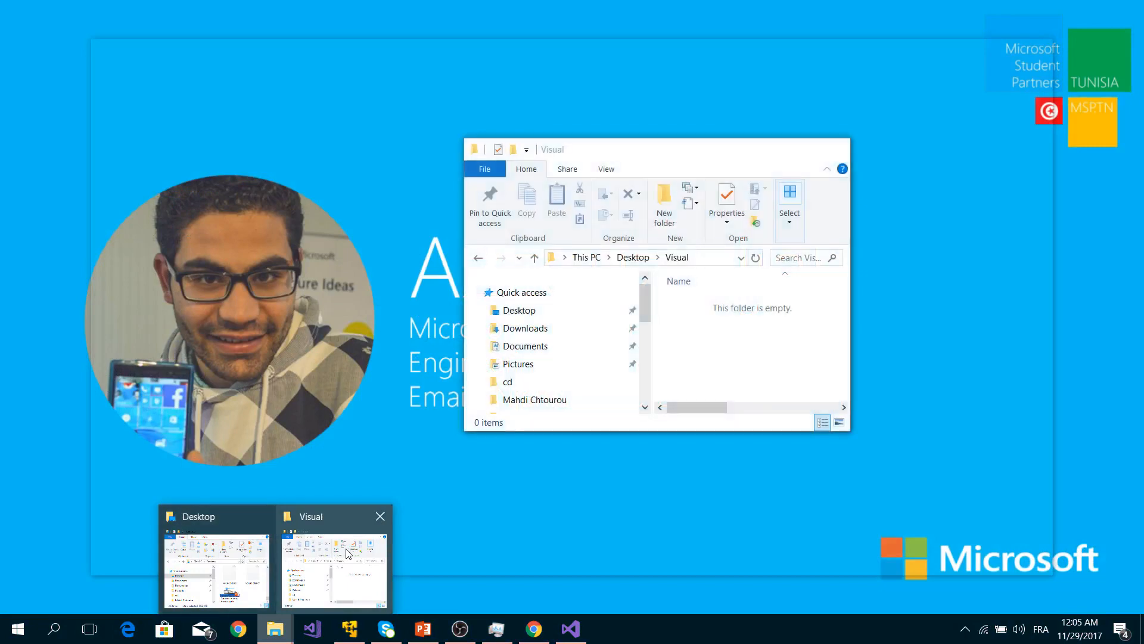
click(322, 564)
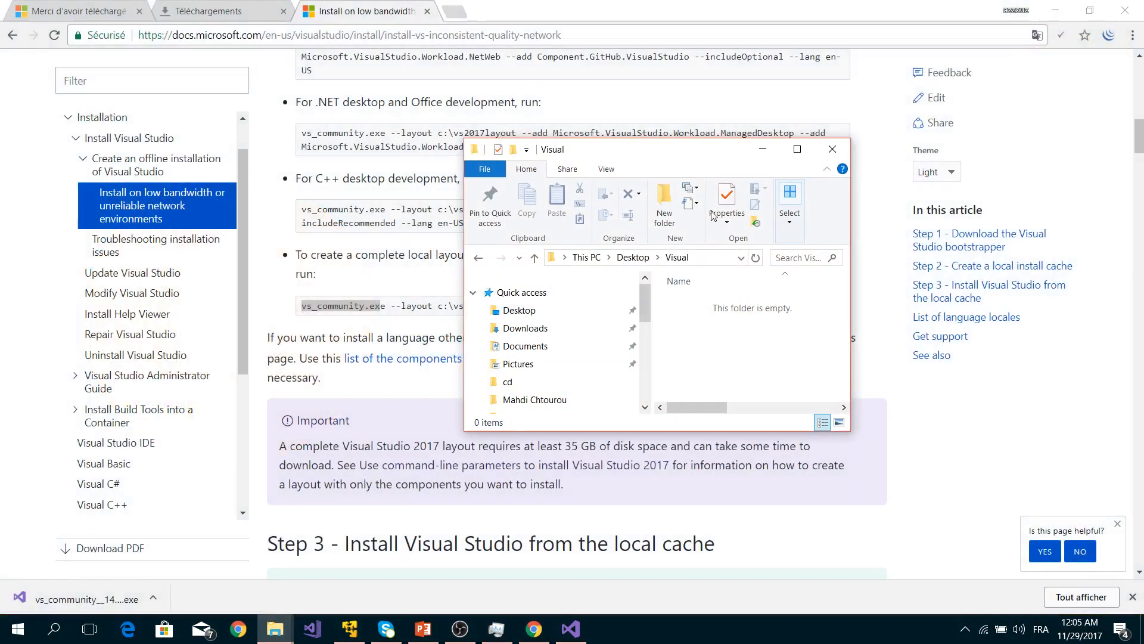
drag(714, 149, 572, 72)
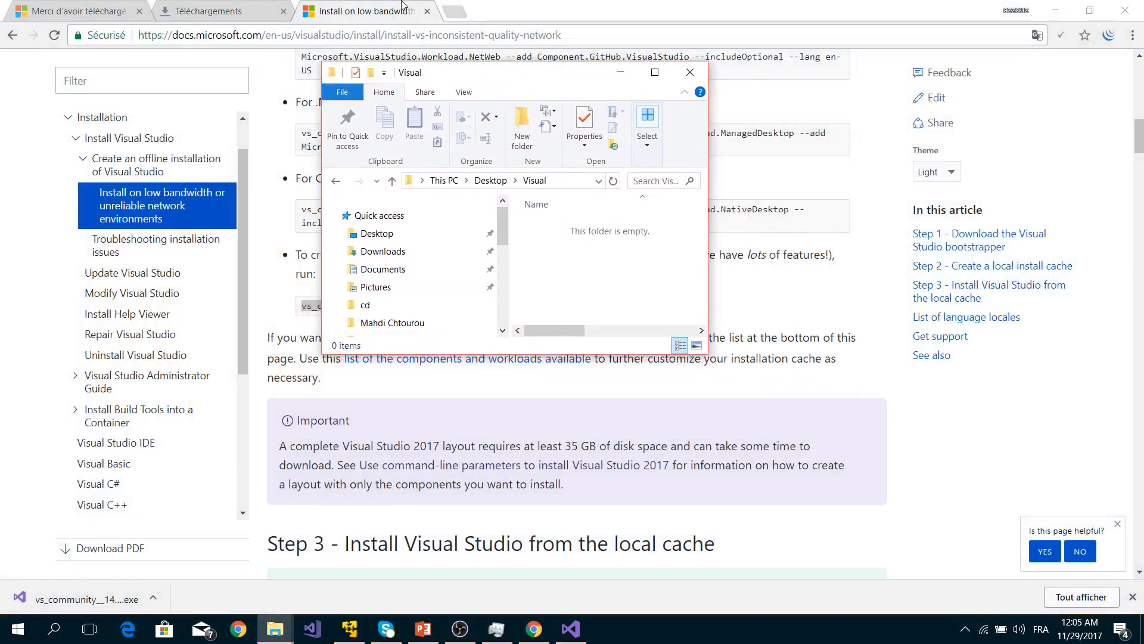
Locate vs_community__1474241808.1501663917.exe from Chrome's download list and copy it into the Visual folder on the desktop.
click(212, 11)
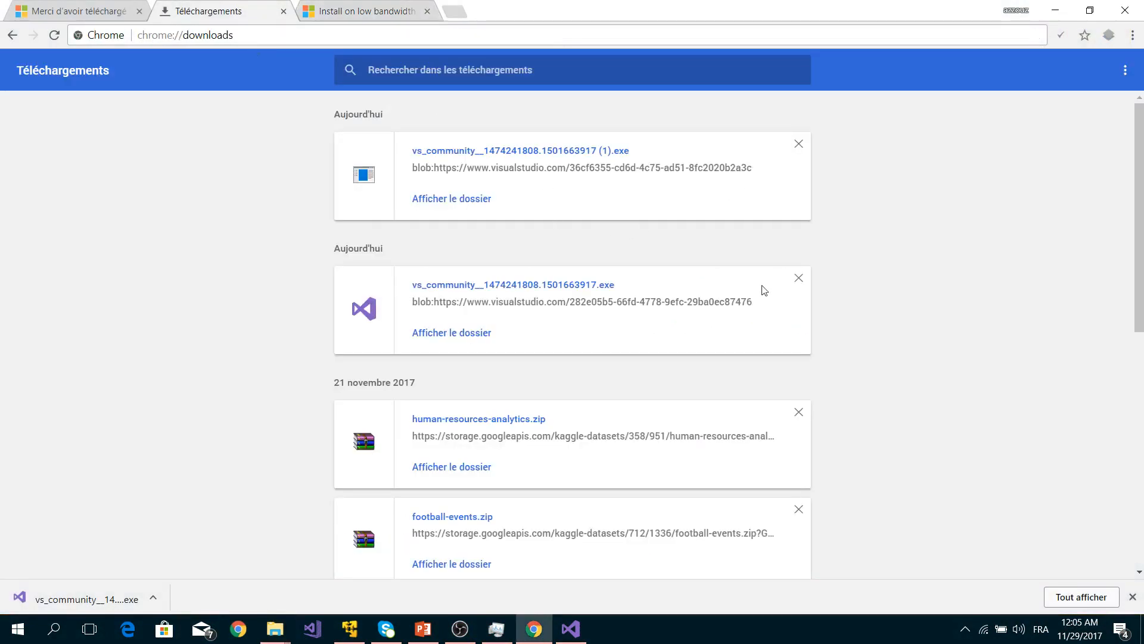
click(465, 335)
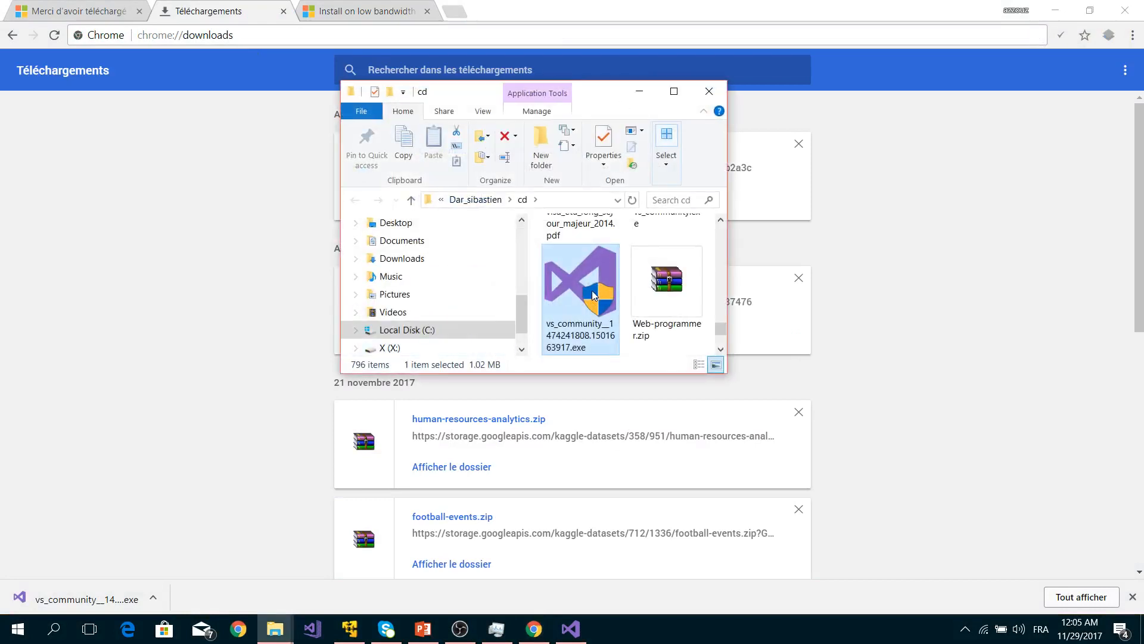
click(637, 91)
mouse_move(275, 629)
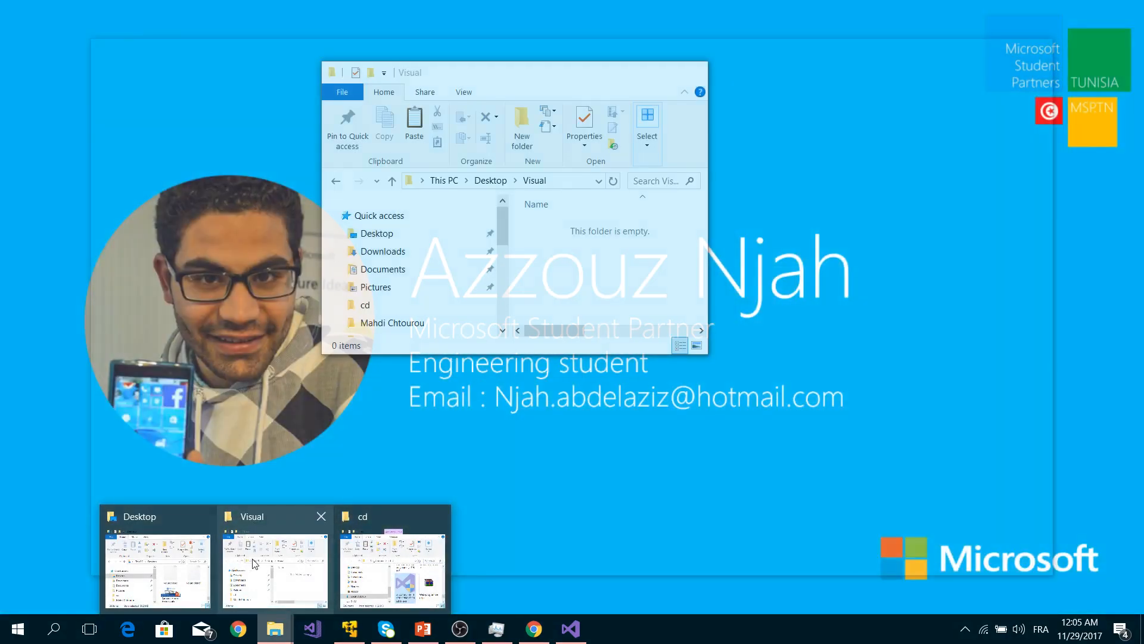
click(275, 571)
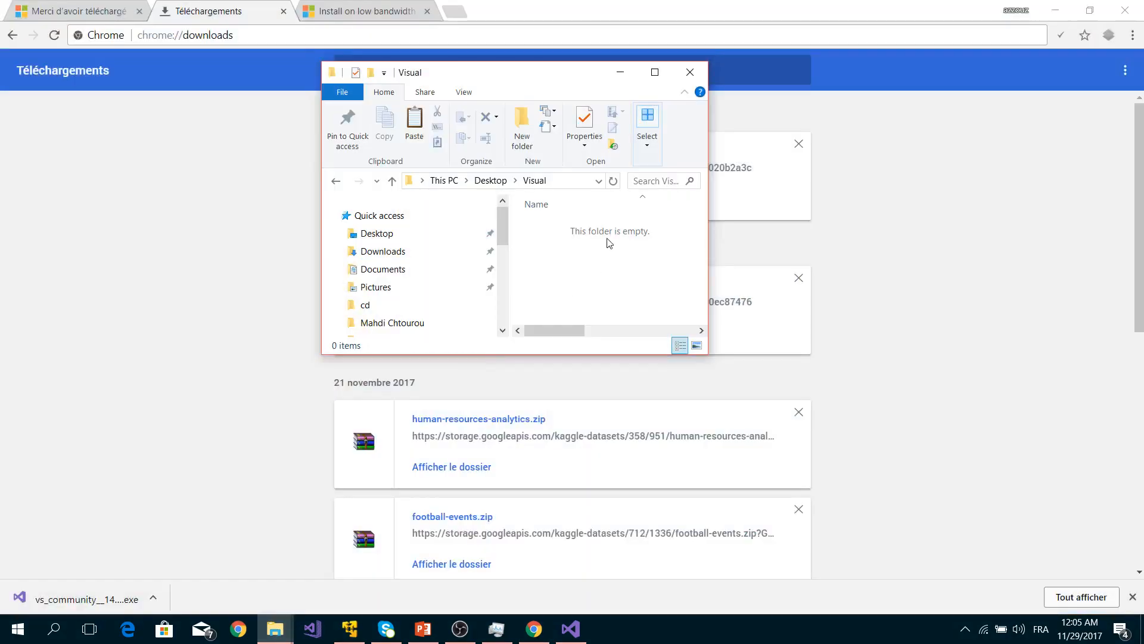
key(ctrl+v)
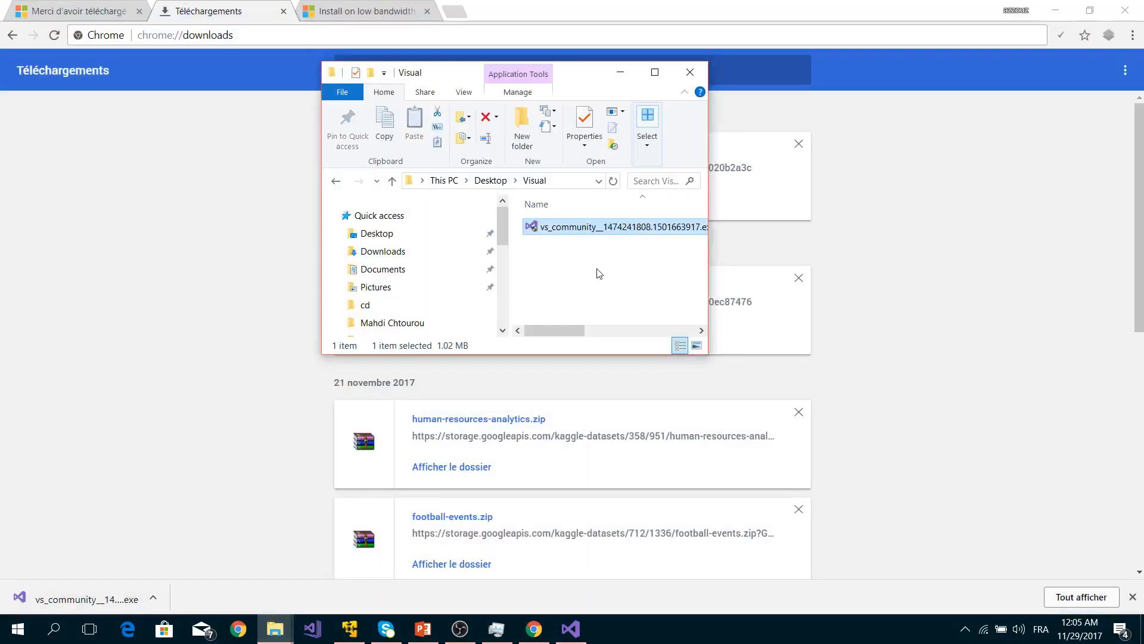
Rename the copied installer in the Visual folder to vs_community.exe.
click(629, 226)
drag(564, 330, 595, 330)
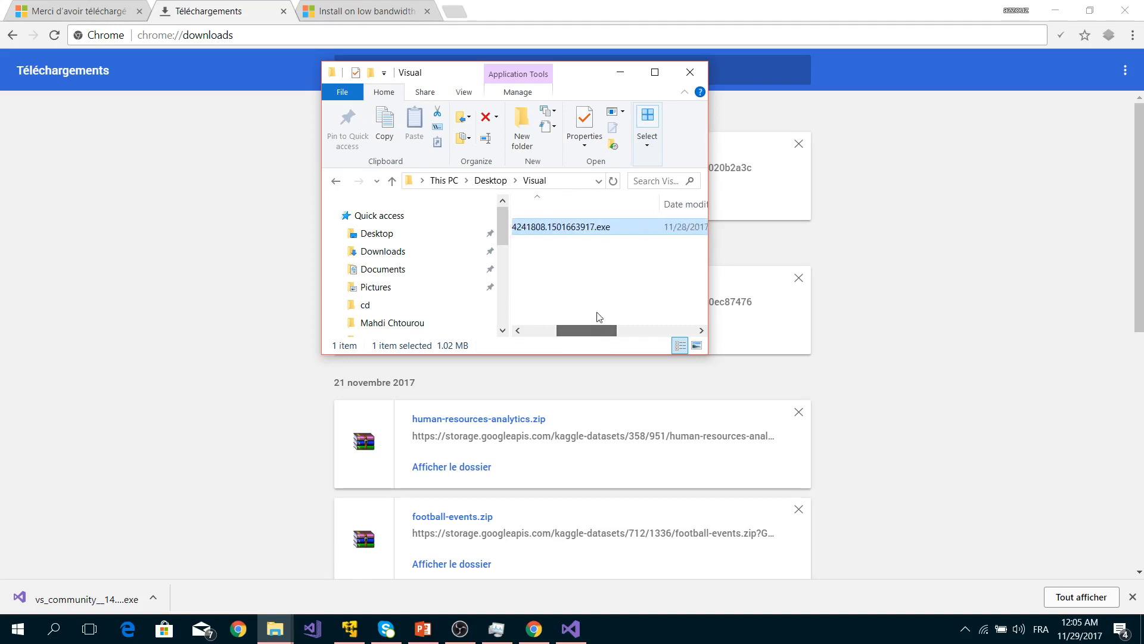
click(592, 226)
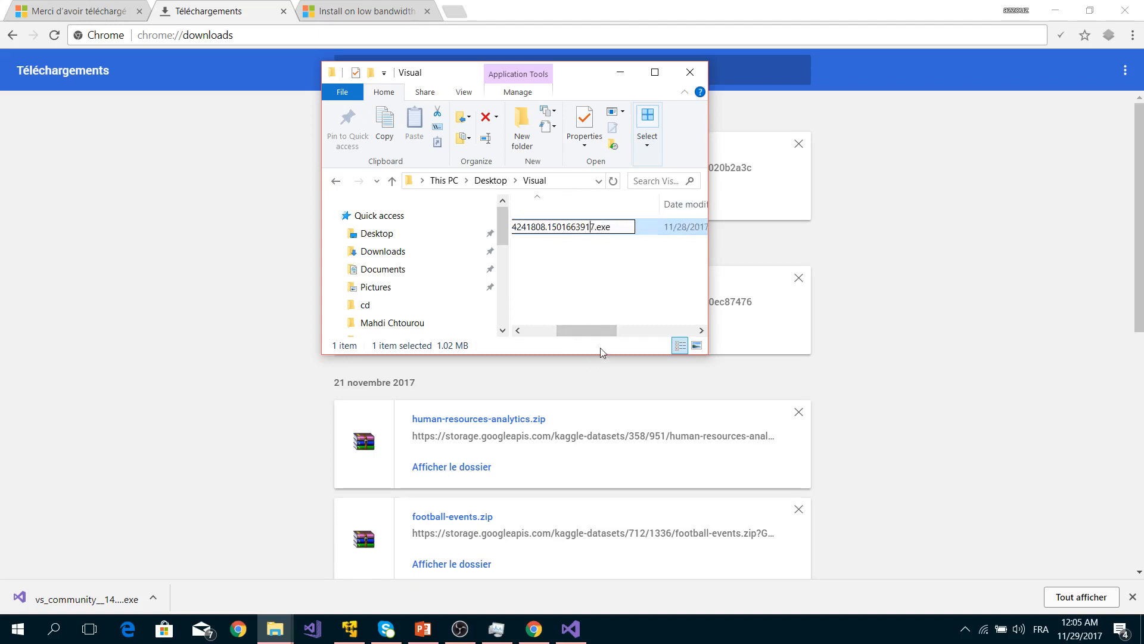
key(BackSpace)
key(BackSpace)
key(BackSpace)
key(BackSpace)
key(BackSpace)
key(BackSpace)
key(BackSpace)
key(BackSpace)
key(BackSpace)
key(BackSpace)
key(BackSpace)
key(BackSpace)
key(BackSpace)
key(BackSpace)
key(BackSpace)
key(BackSpace)
key(BackSpace)
key(BackSpace)
key(BackSpace)
key(BackSpace)
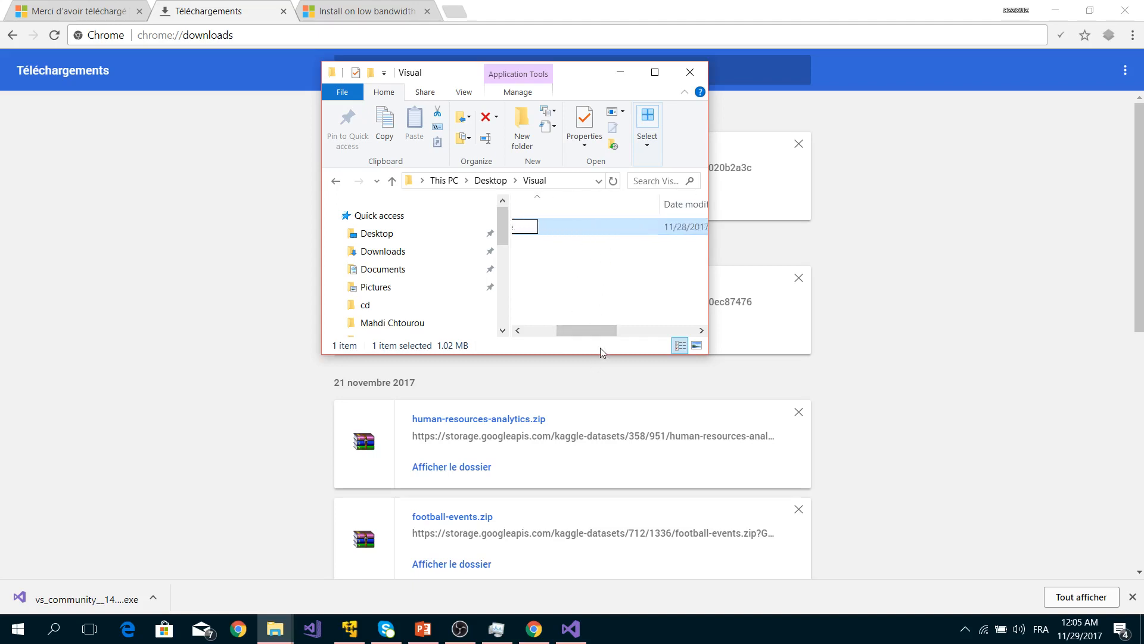
key(Return)
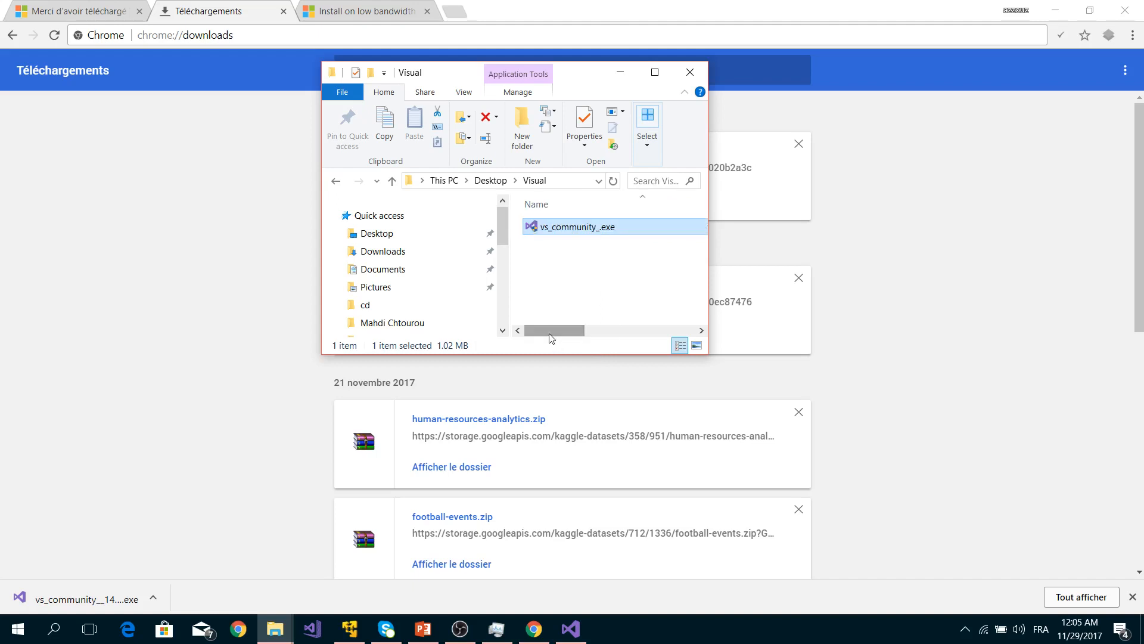
click(599, 230)
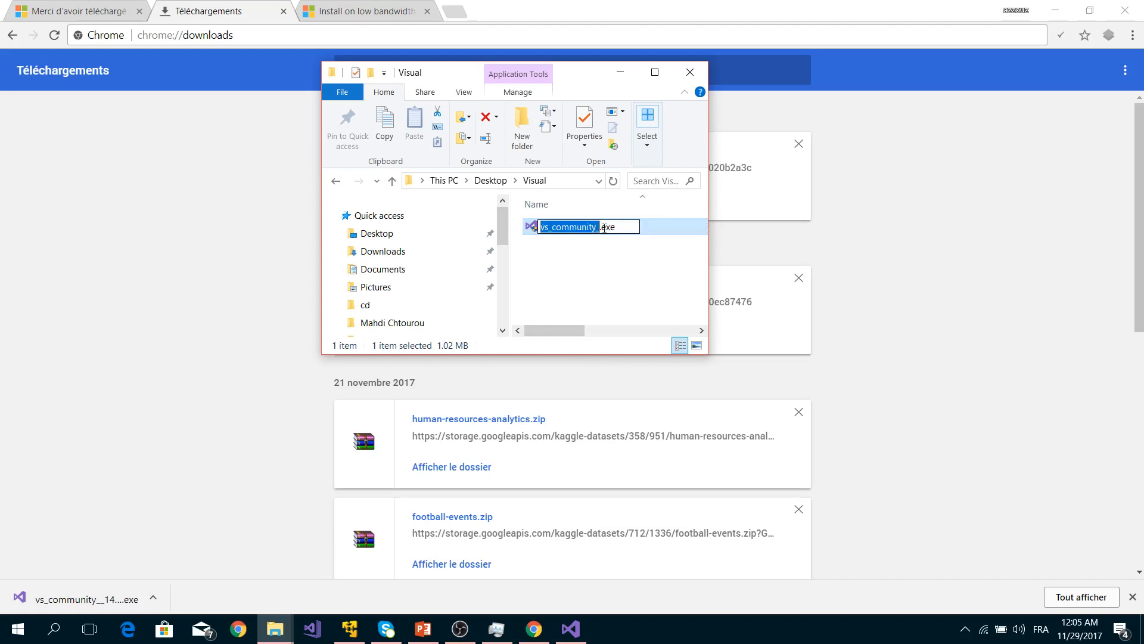
click(600, 227)
key(BackSpace)
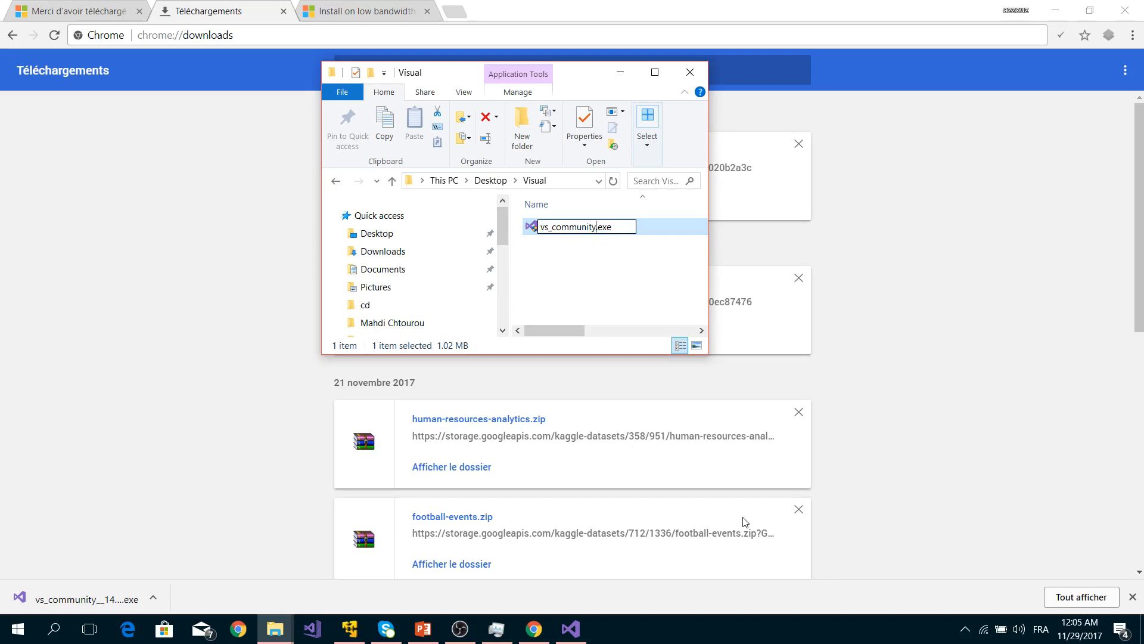
click(636, 281)
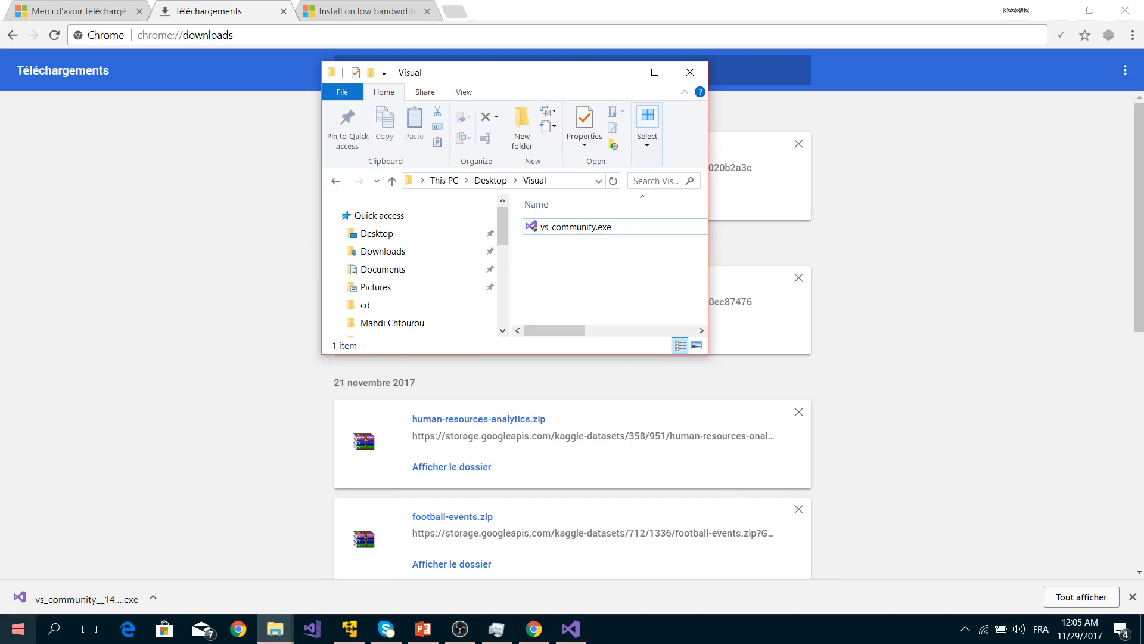
Open a Command Prompt window and arrange it beside the Visual folder, with the folder window in front.
click(9, 633)
text(cmd)
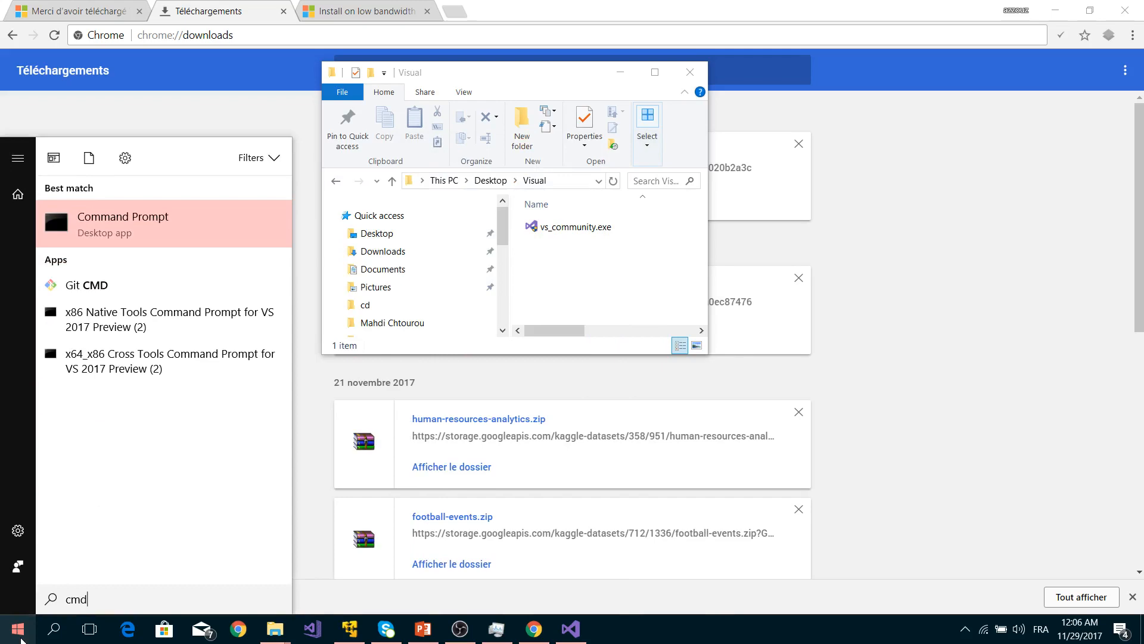
key(Return)
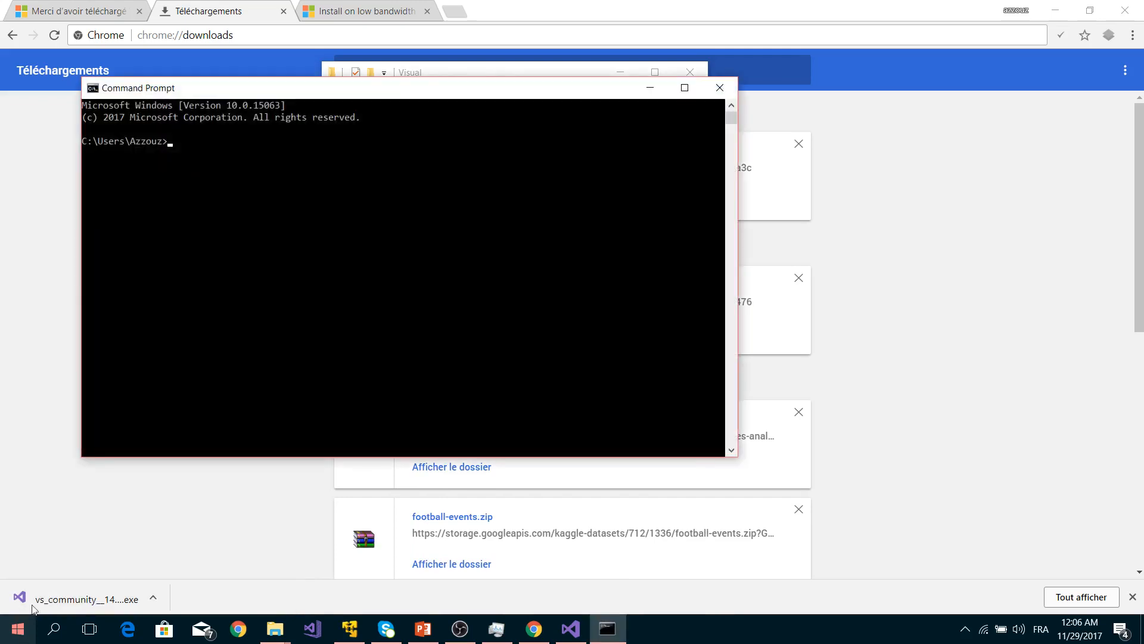
drag(451, 89, 933, 198)
click(526, 73)
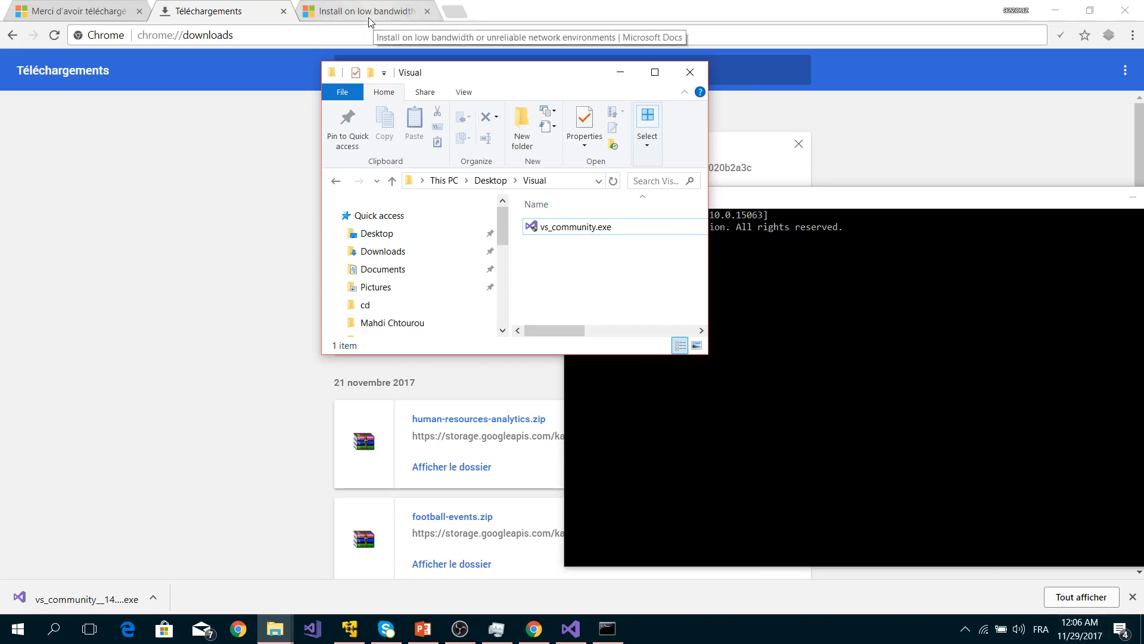
Examine the complete local layout command for vs_community.exe in the low-bandwidth installation article on Microsoft Docs.
click(336, 19)
click(337, 19)
scroll(489, 385, down, 2)
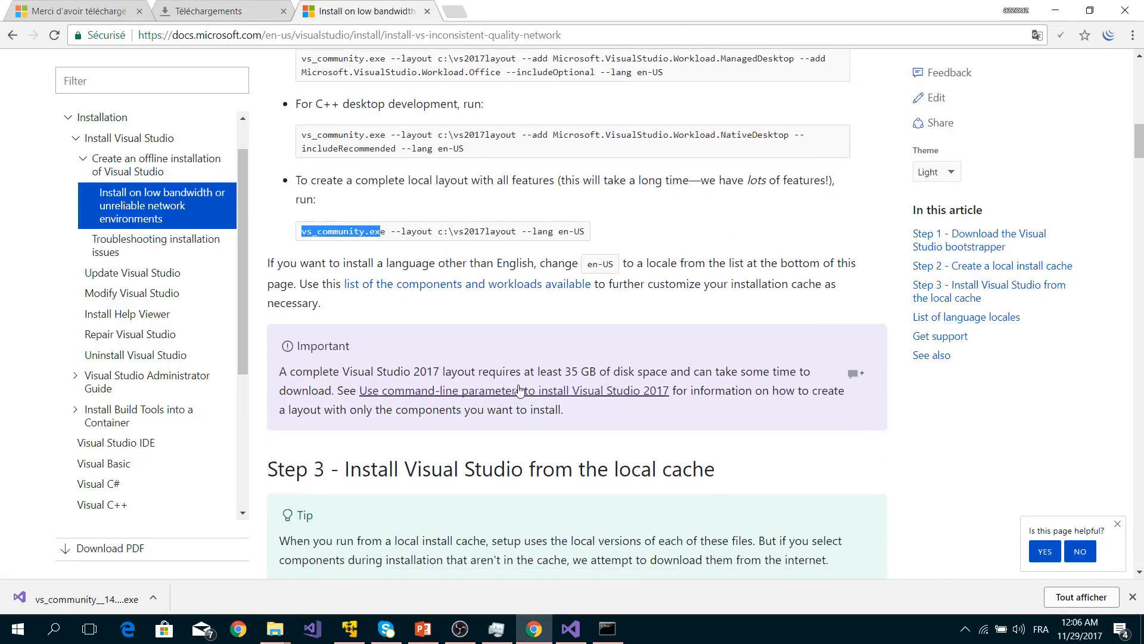
click(471, 245)
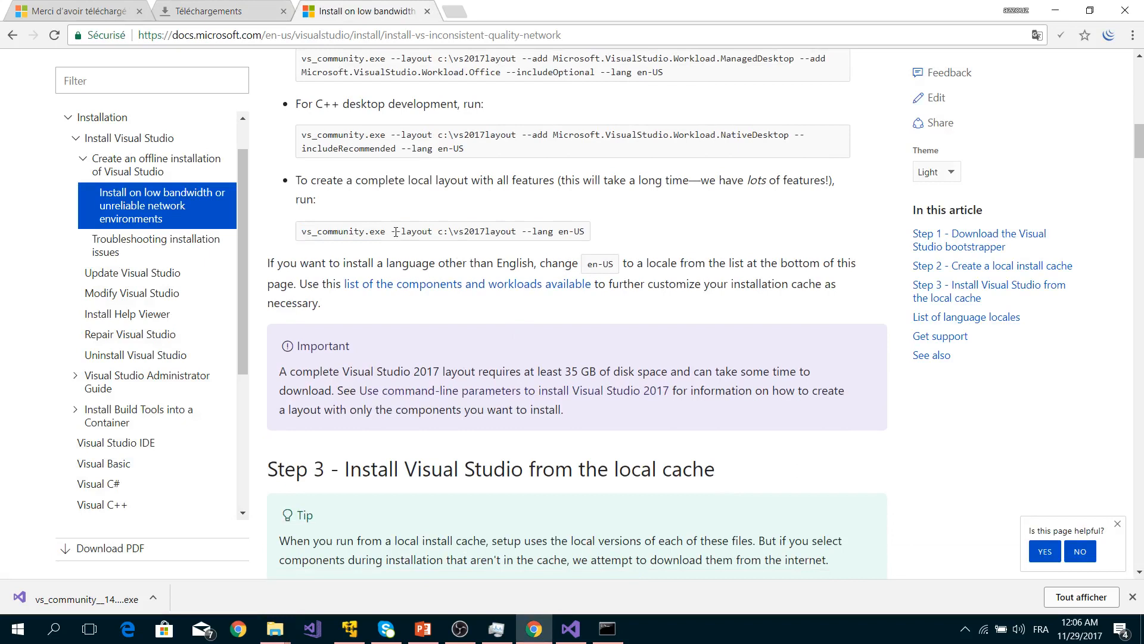
drag(395, 231, 427, 235)
click(415, 228)
scroll(373, 233, up, 1)
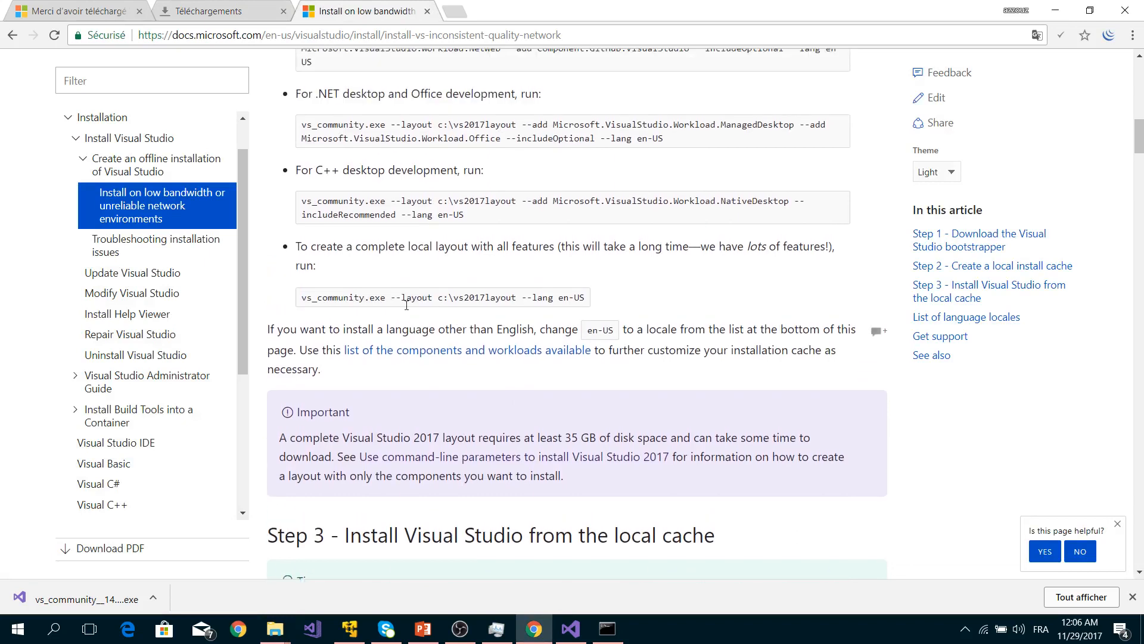
drag(300, 307, 631, 314)
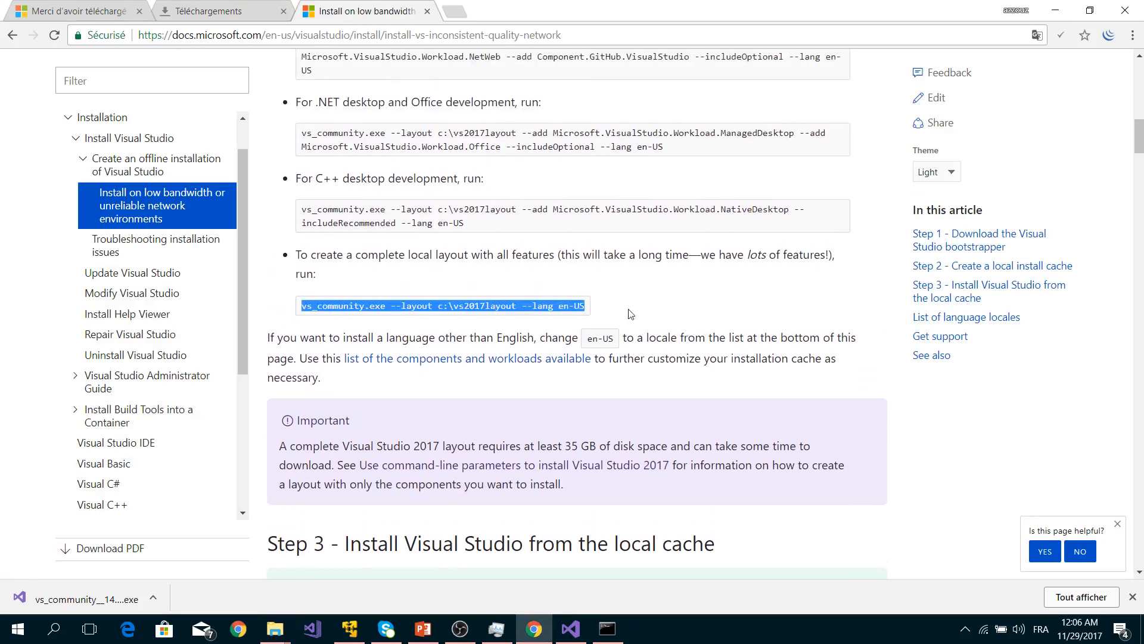
click(619, 307)
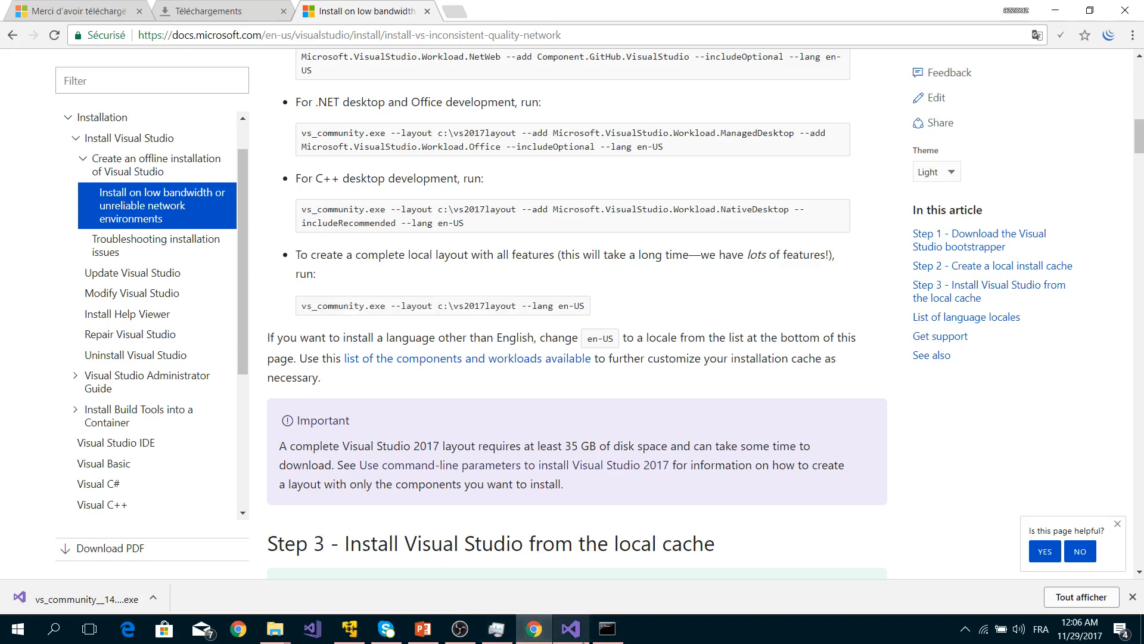
Reposition the Command Prompt over the article and copy the Visual folder's path from File Explorer.
click(608, 629)
drag(839, 200, 680, 163)
mouse_move(275, 626)
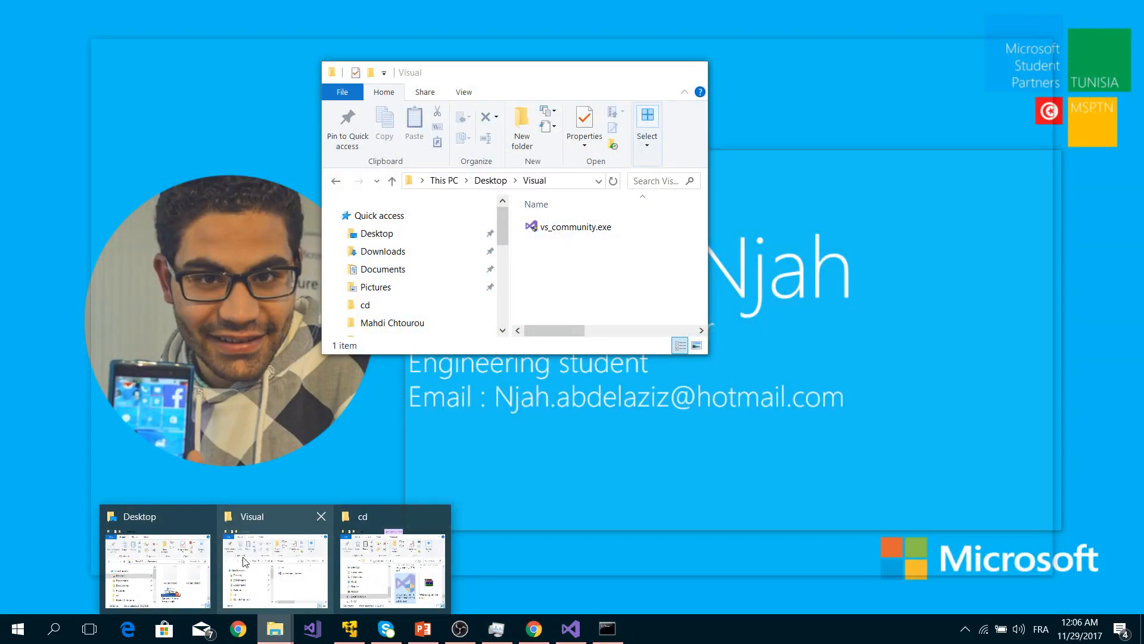
click(244, 562)
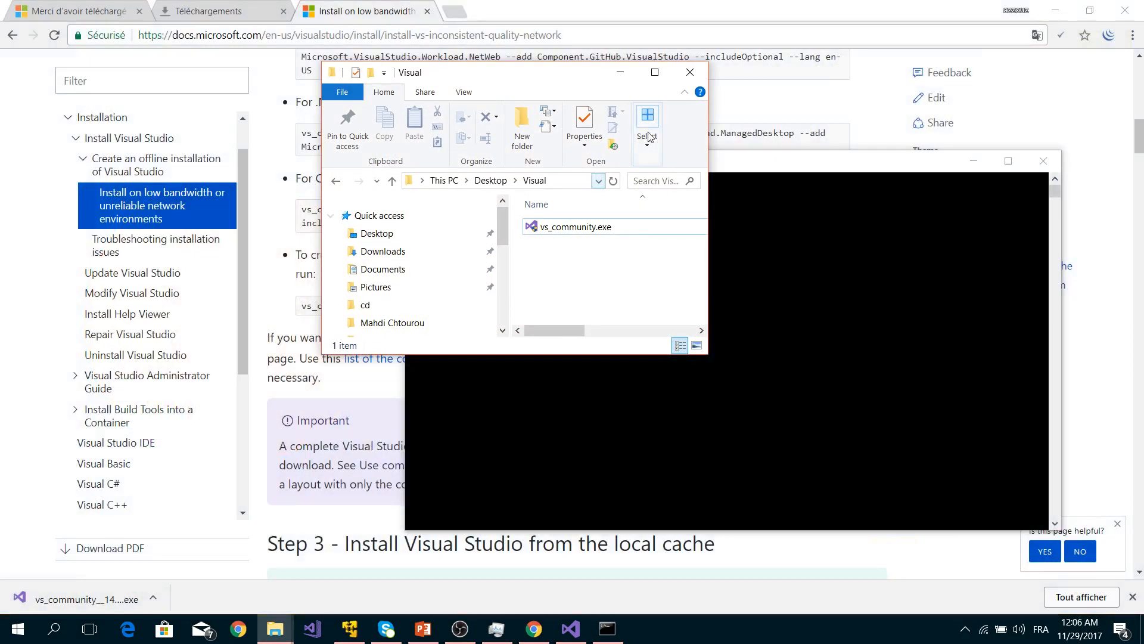
click(559, 186)
key(ctrl+c)
Change the Command Prompt's working directory to the desktop's Visual folder with cd and the copied path.
click(837, 169)
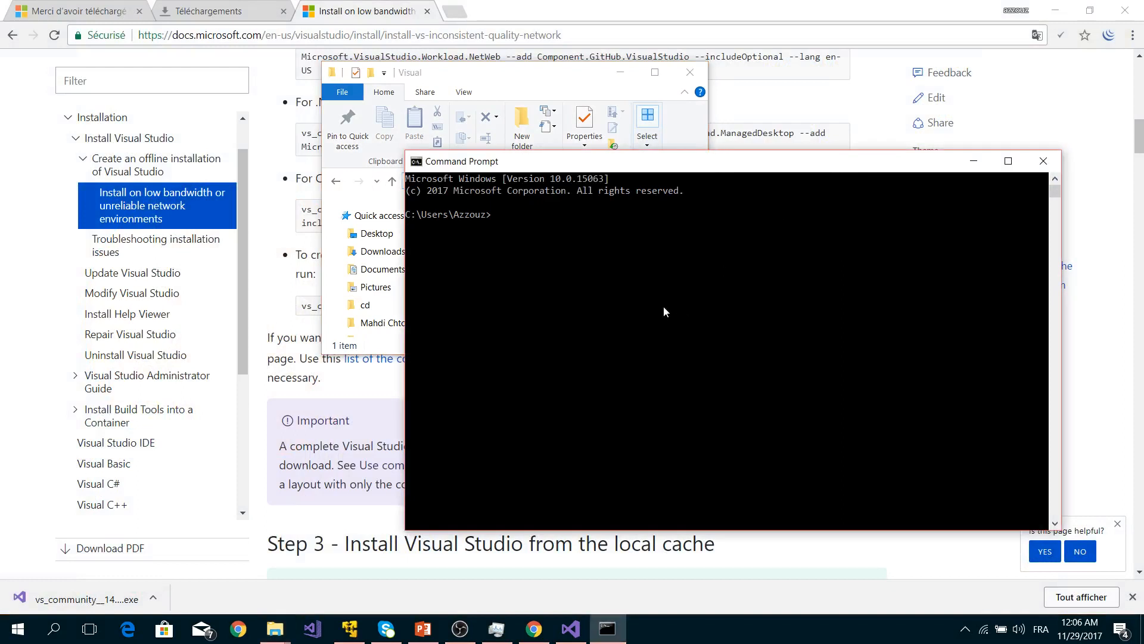
click(626, 289)
text(cd)
key(ctrl+v)
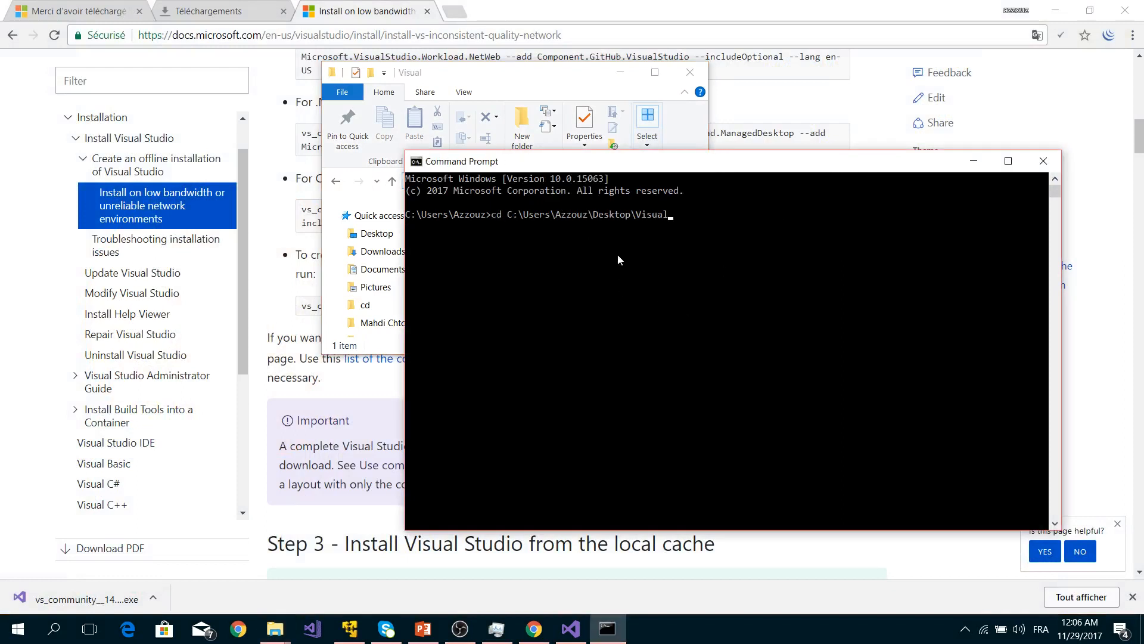
key(Return)
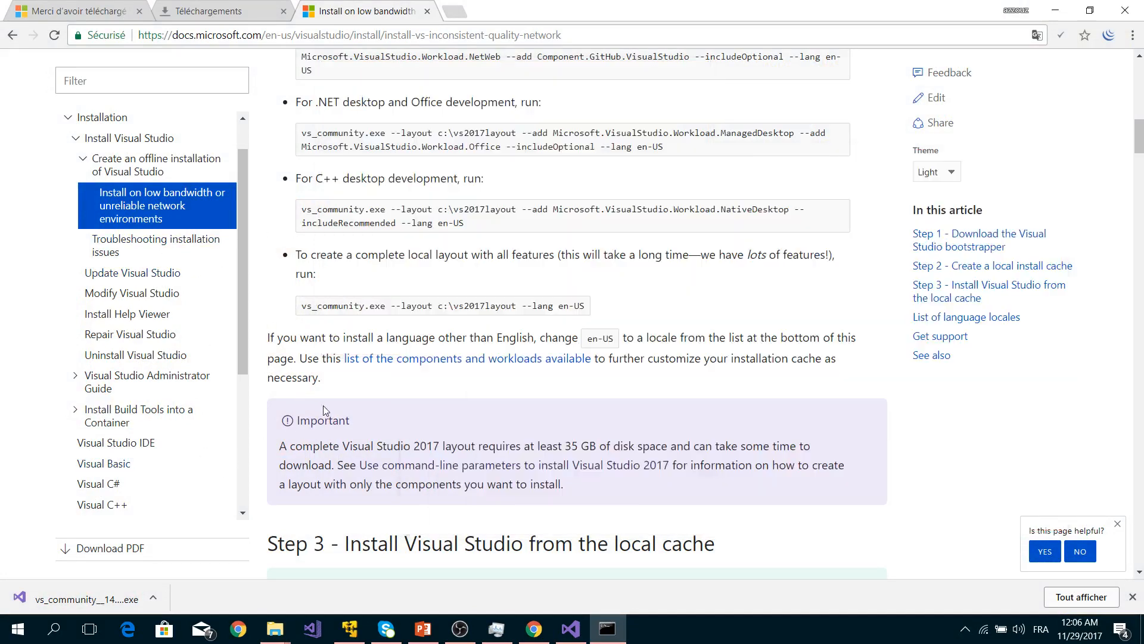
Copy vs_community.exe --layout c:\vs2017layout --lang en-US from the Docs article and paste it at the Command Prompt.
click(323, 405)
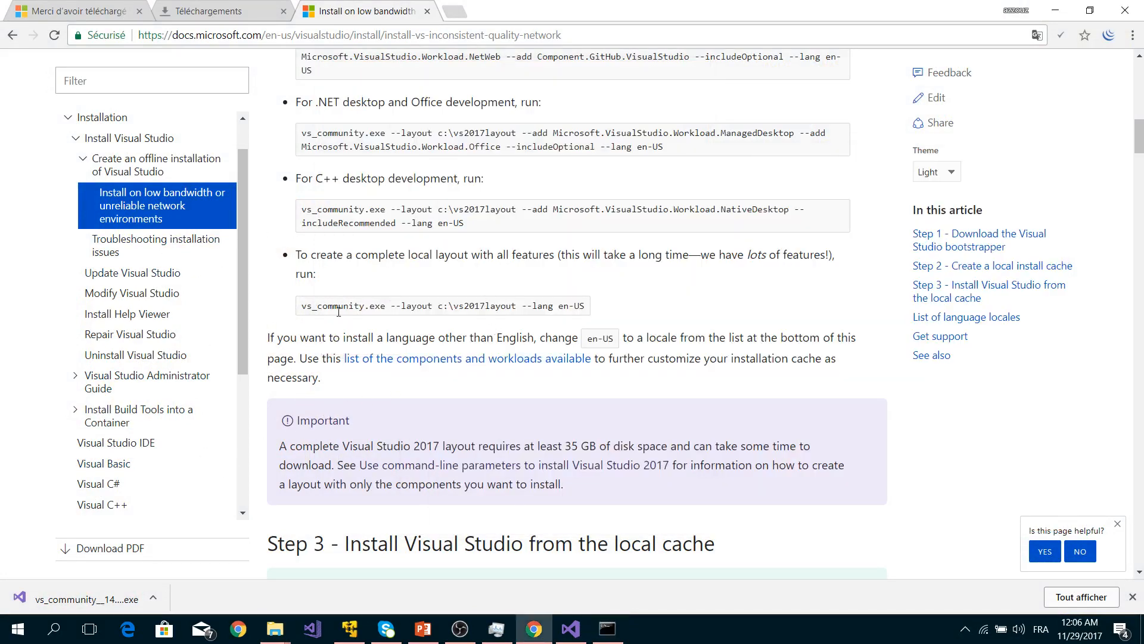
mouse_move(308, 307)
mouse_down()
mouse_move(590, 310)
mouse_move(289, 299)
mouse_up()
key(ctrl+c)
click(611, 308)
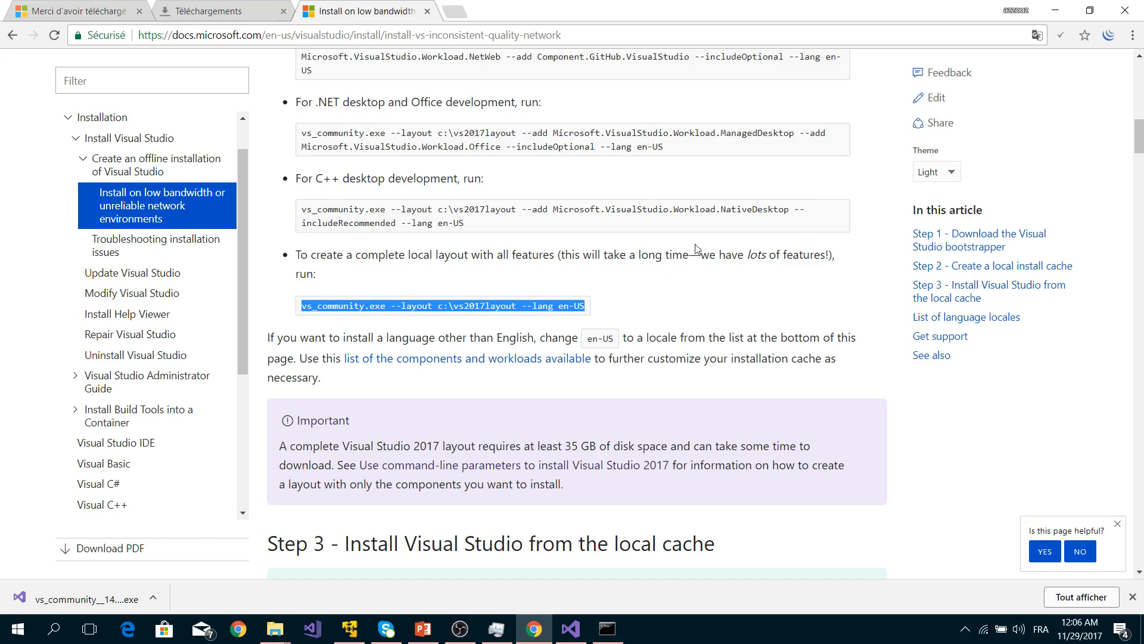
click(1056, 10)
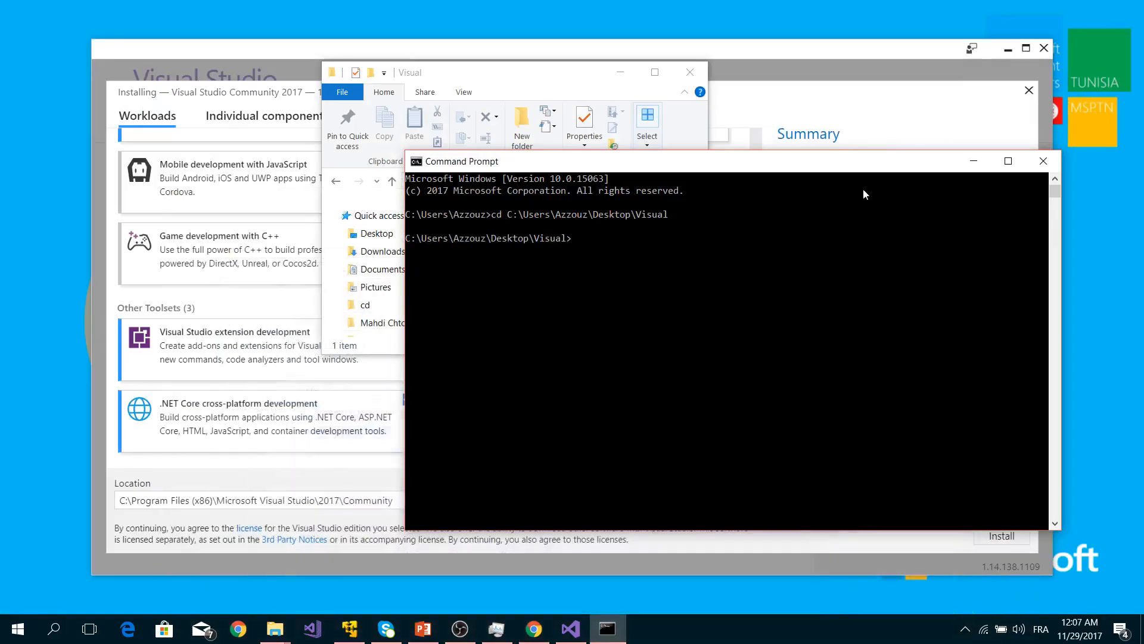
key(ctrl+v)
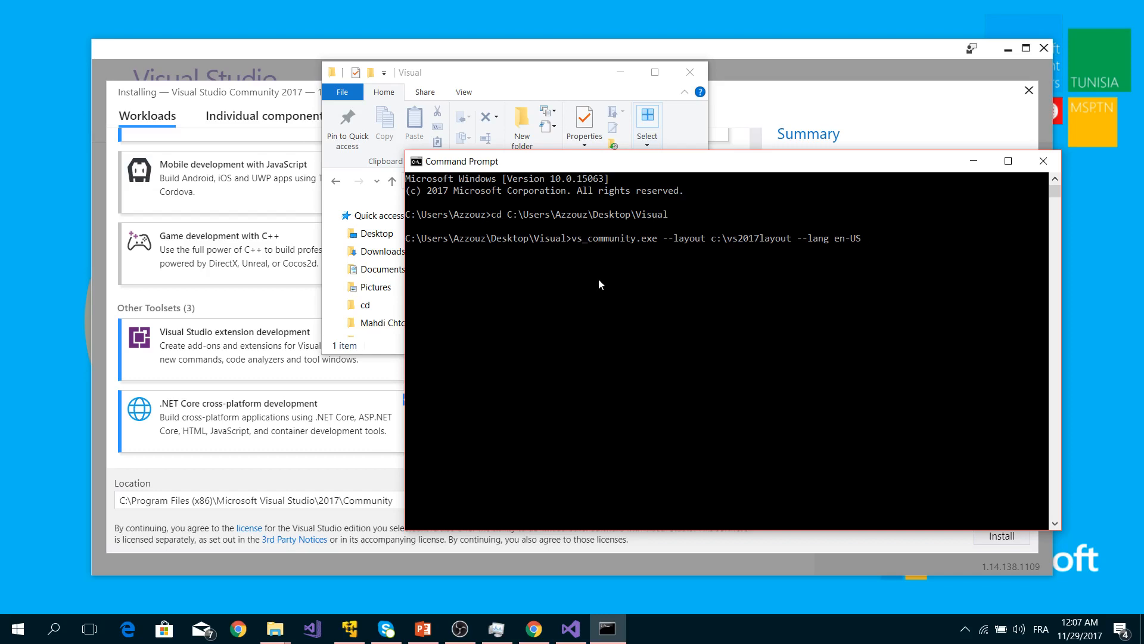
Change the layout folder in the pasted command to c:\vs2017Comm and run the command.
drag(713, 241, 793, 240)
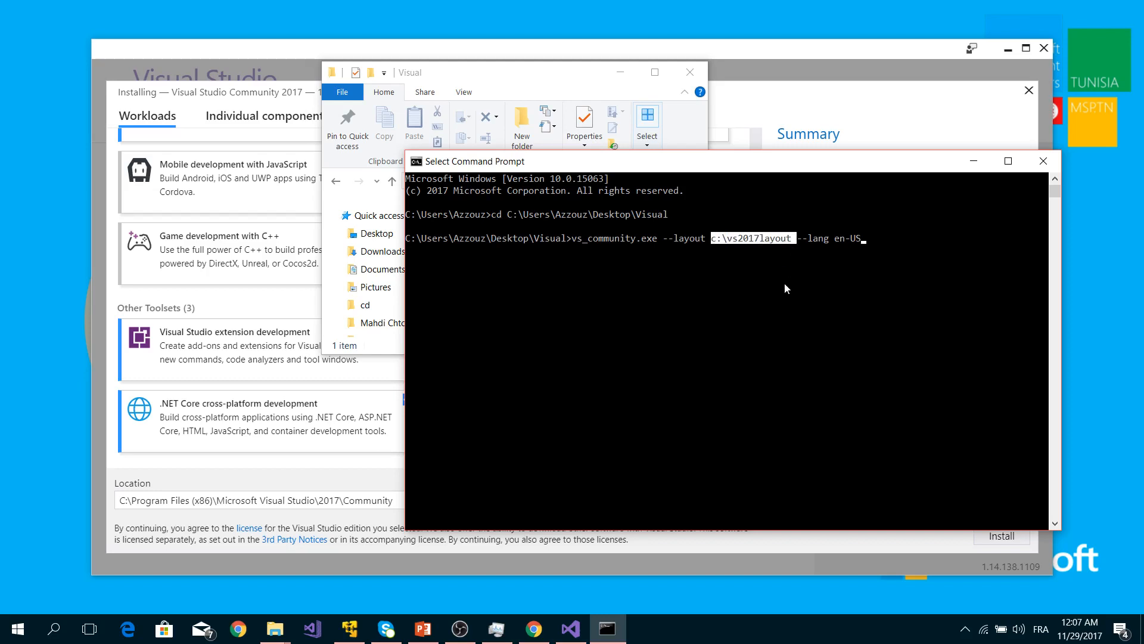
click(788, 238)
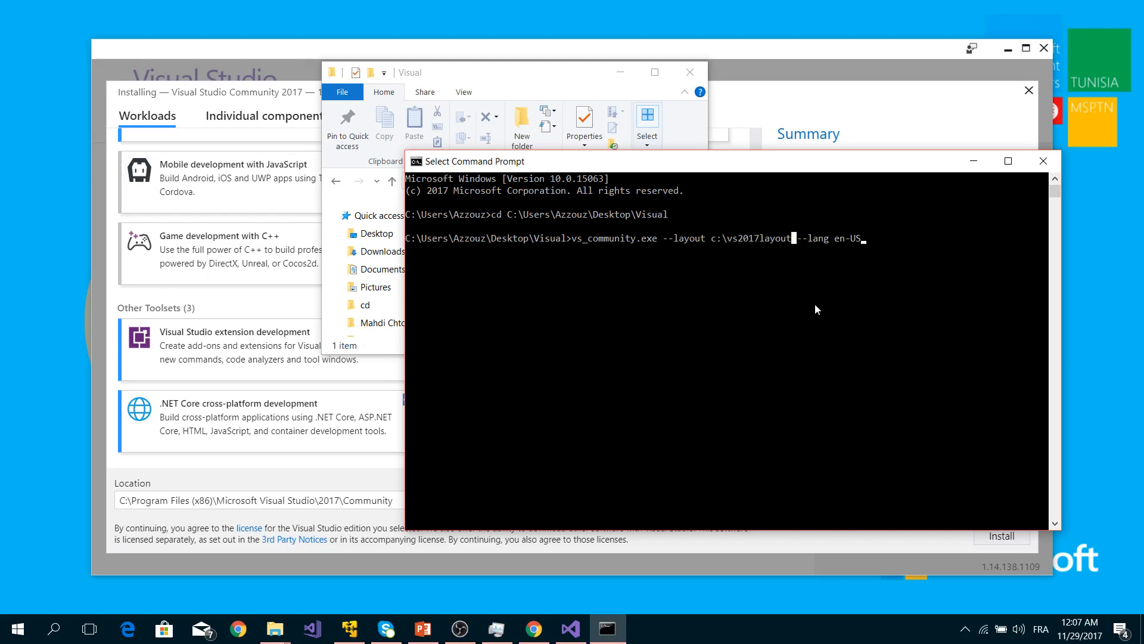
key(Escape)
key(Left)
key(Left)
key(Left)
key(Left)
key(Left)
key(Left)
key(Left)
key(Left)
key(Left)
key(Left)
key(Left)
key(Left)
key(BackSpace)
key(BackSpace)
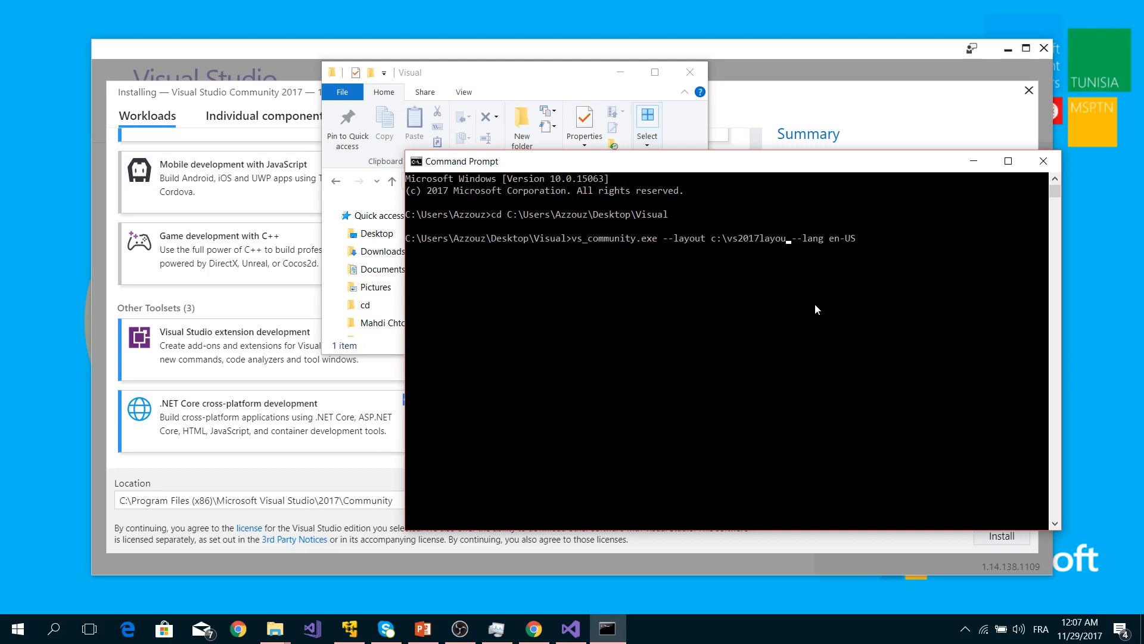
key(BackSpace)
key(BackSpace)
key(BackSpace)
key(BackSpace)
click(842, 249)
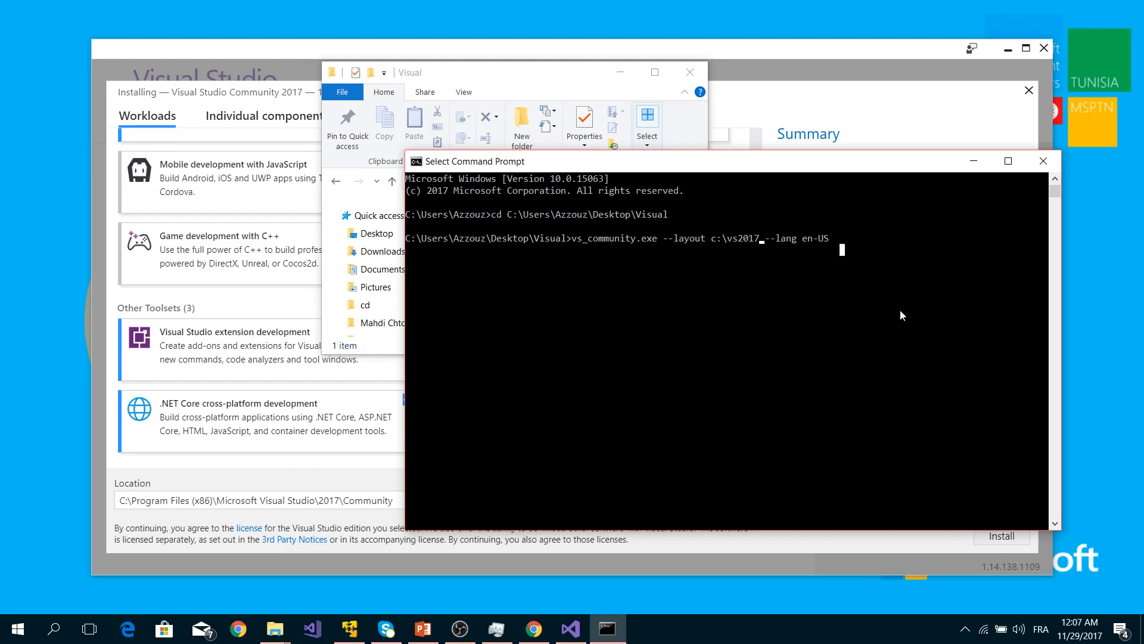
click(841, 242)
text(Co)
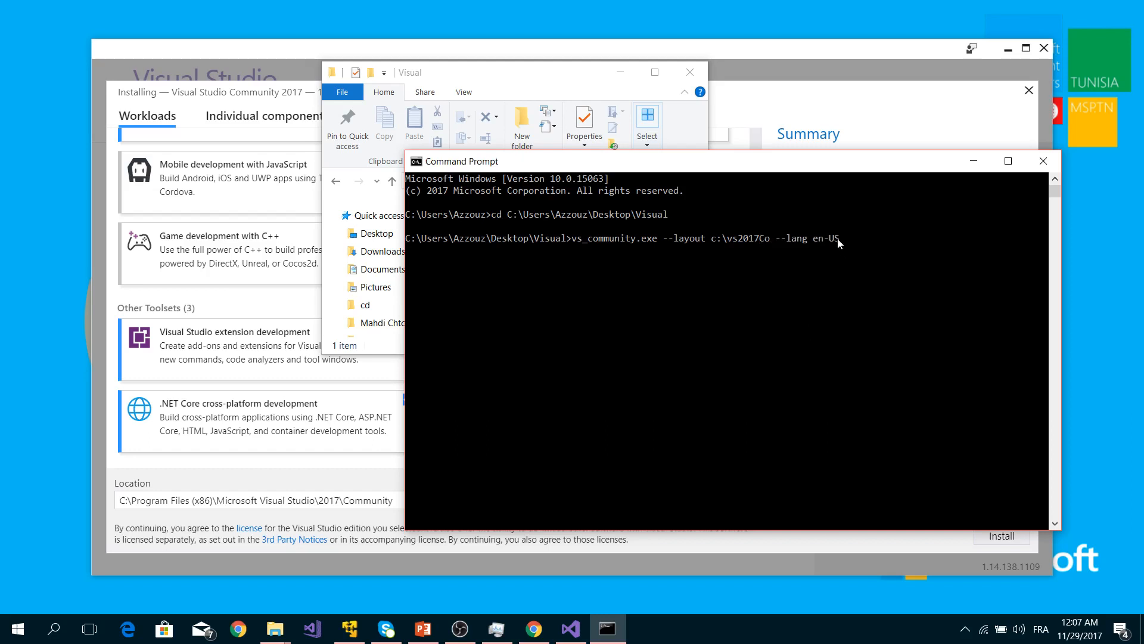
text(mm)
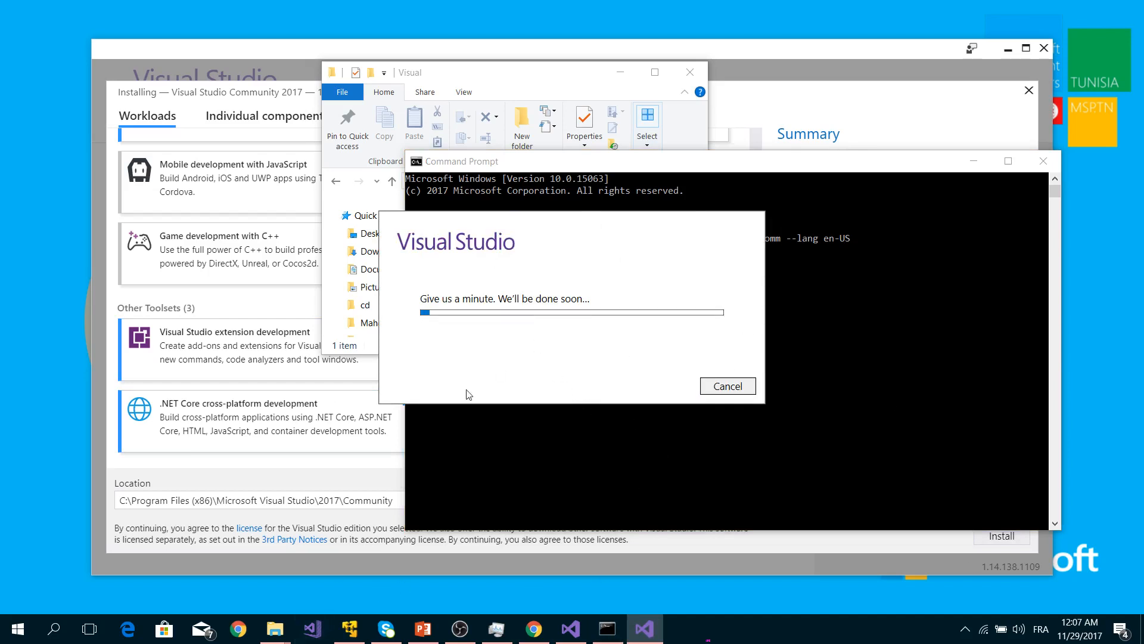
Open the vs2017layout folder on Local Disk (C:) in an enlarged window, launch vs_setup.exe and continue past the license terms.
mouse_move(283, 629)
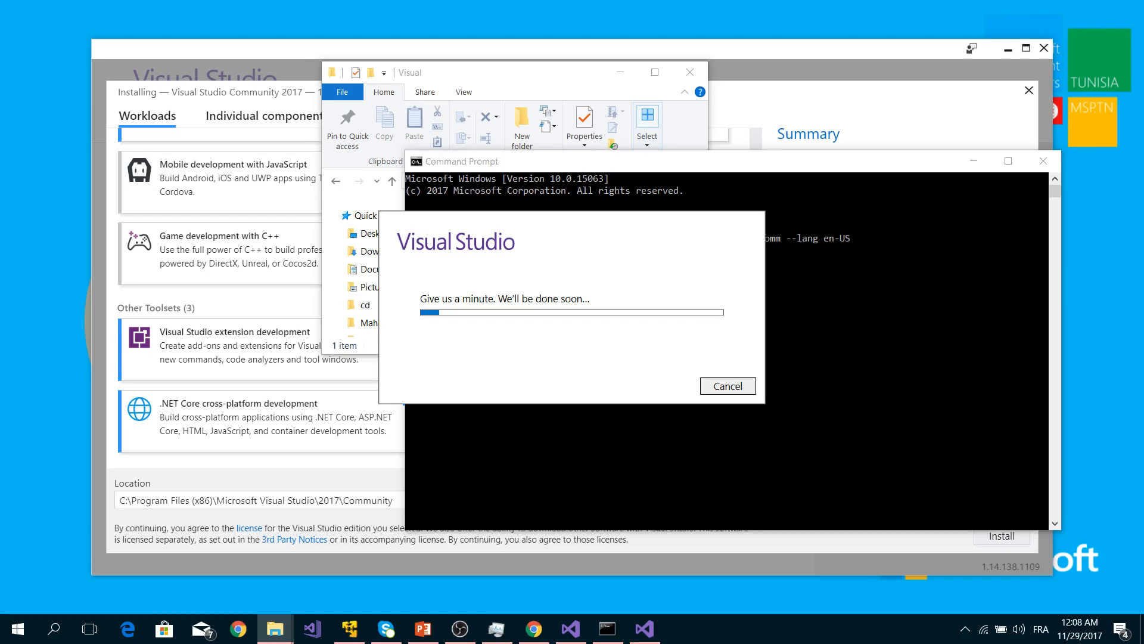
drag(0, 178, 598, 112)
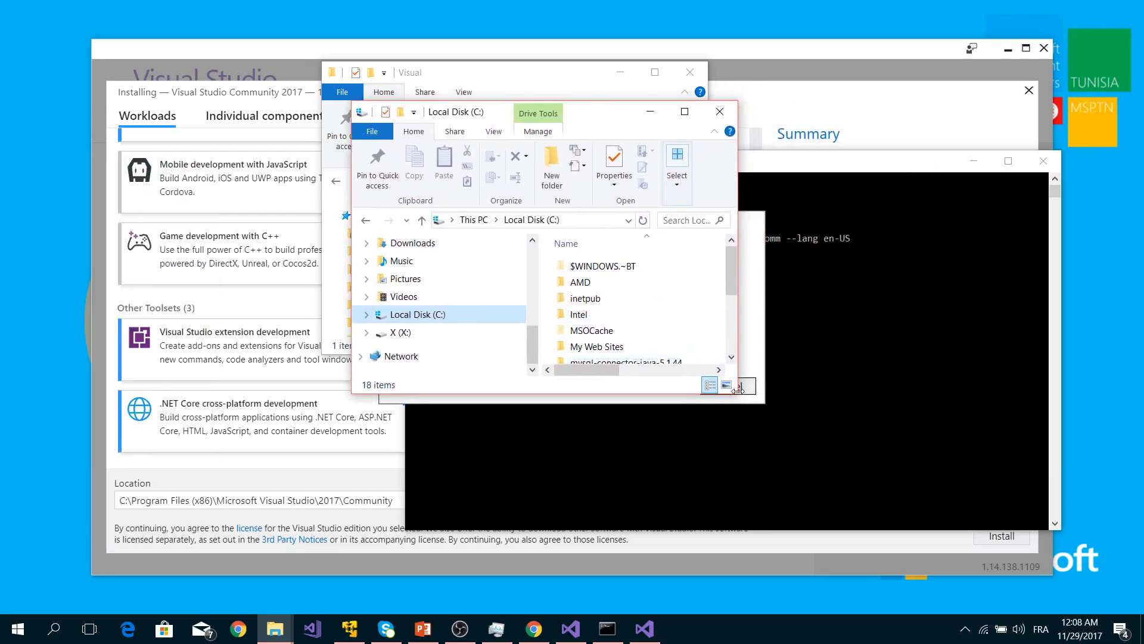
drag(737, 393, 849, 525)
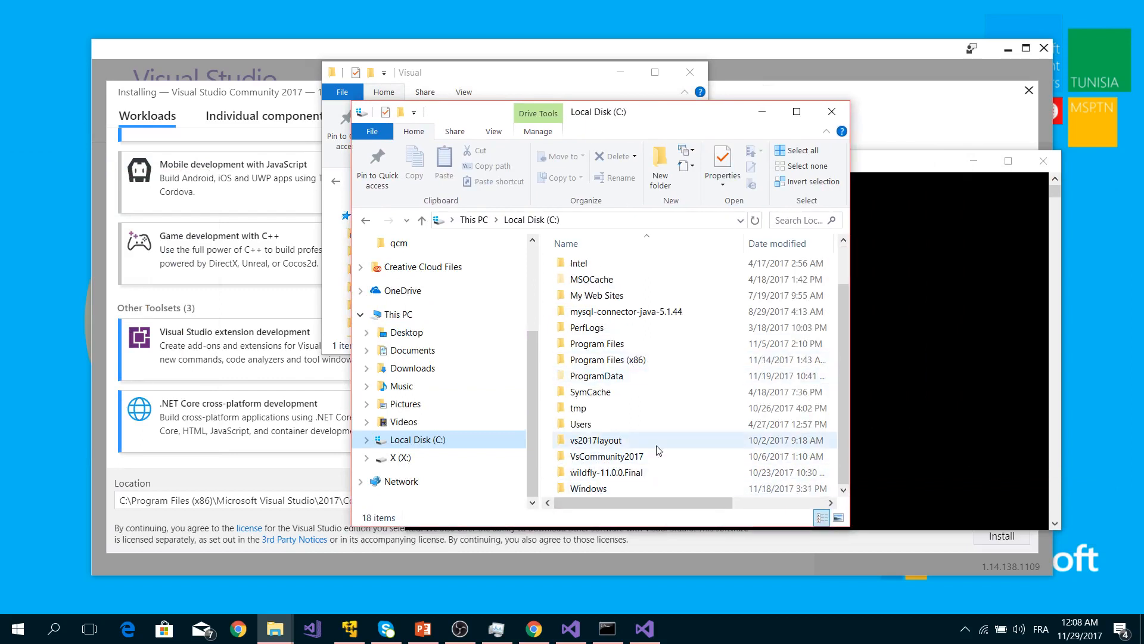
double_click(600, 446)
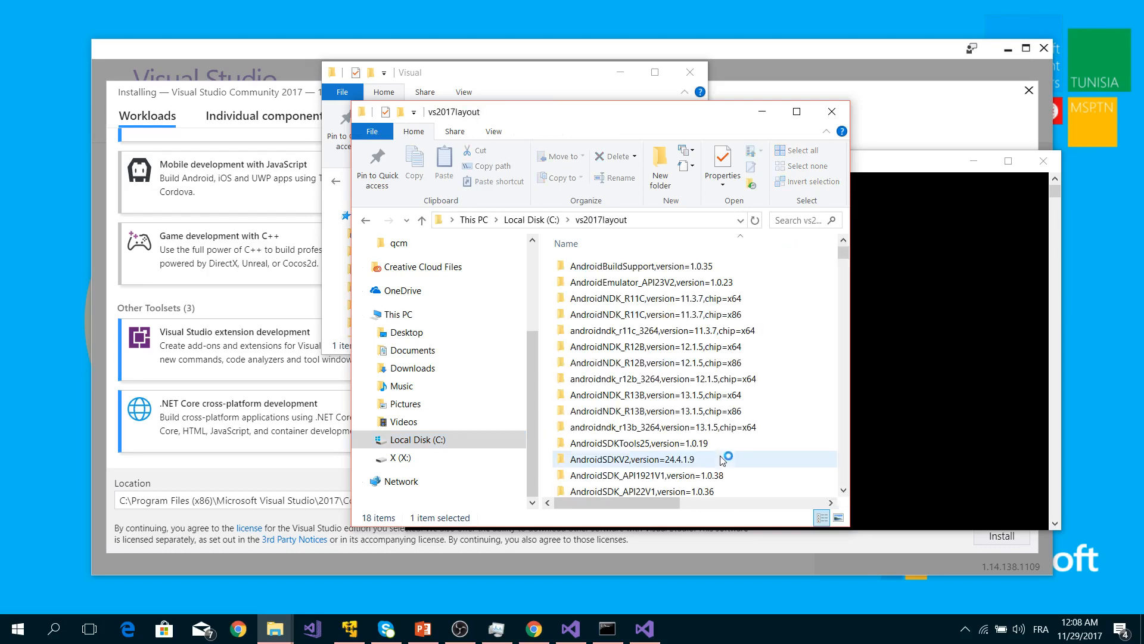
scroll(749, 304, down, 10)
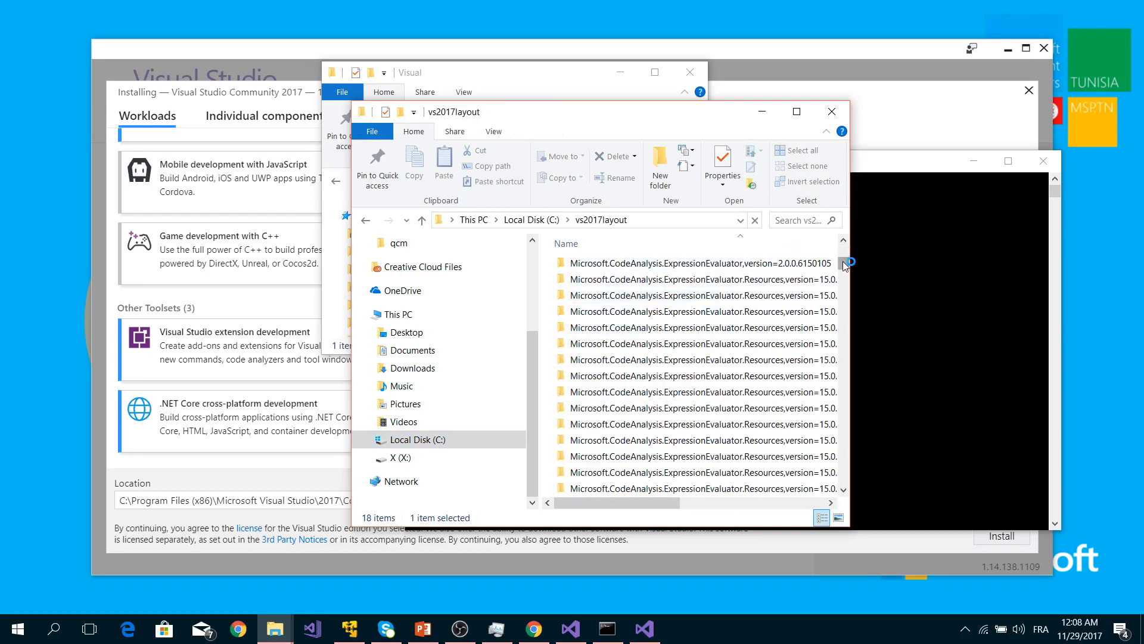
drag(850, 266, 850, 455)
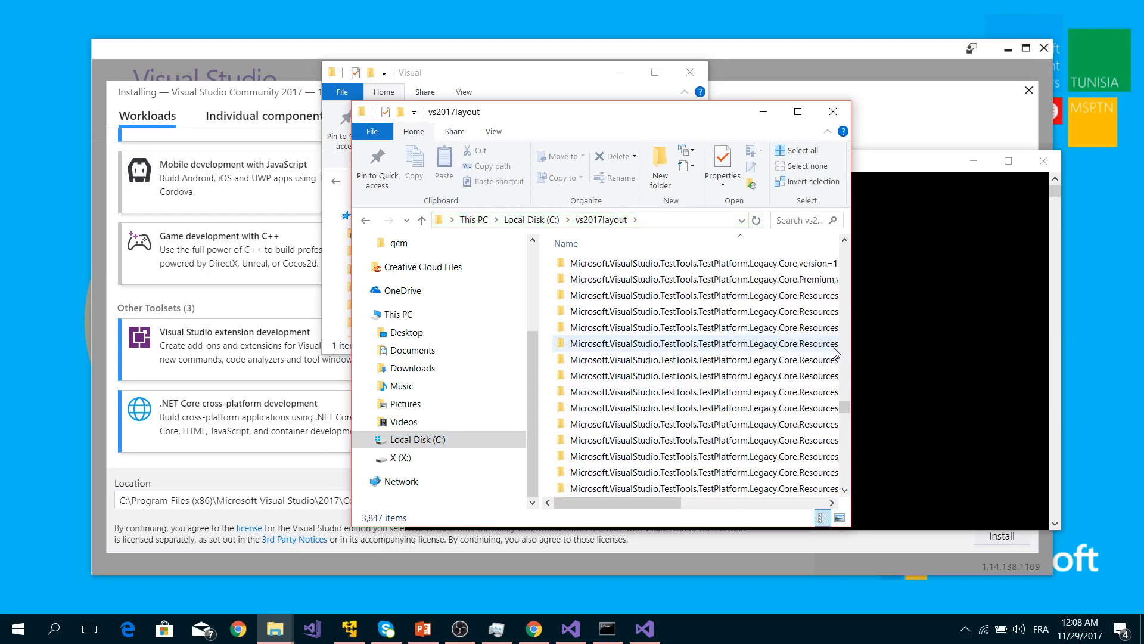
drag(845, 409, 846, 476)
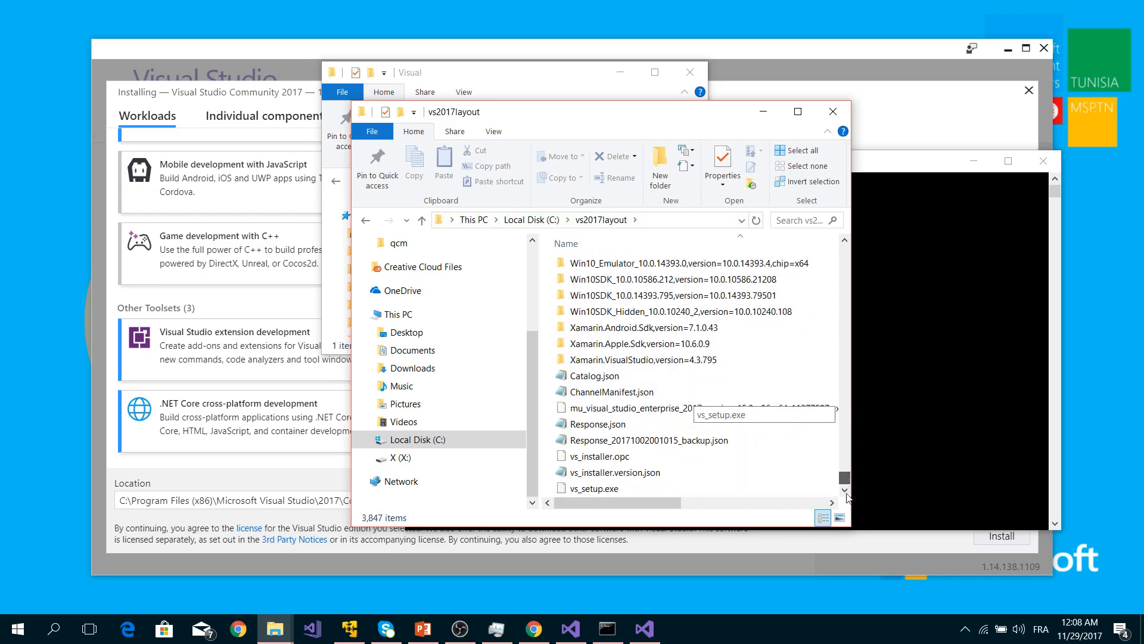
double_click(588, 488)
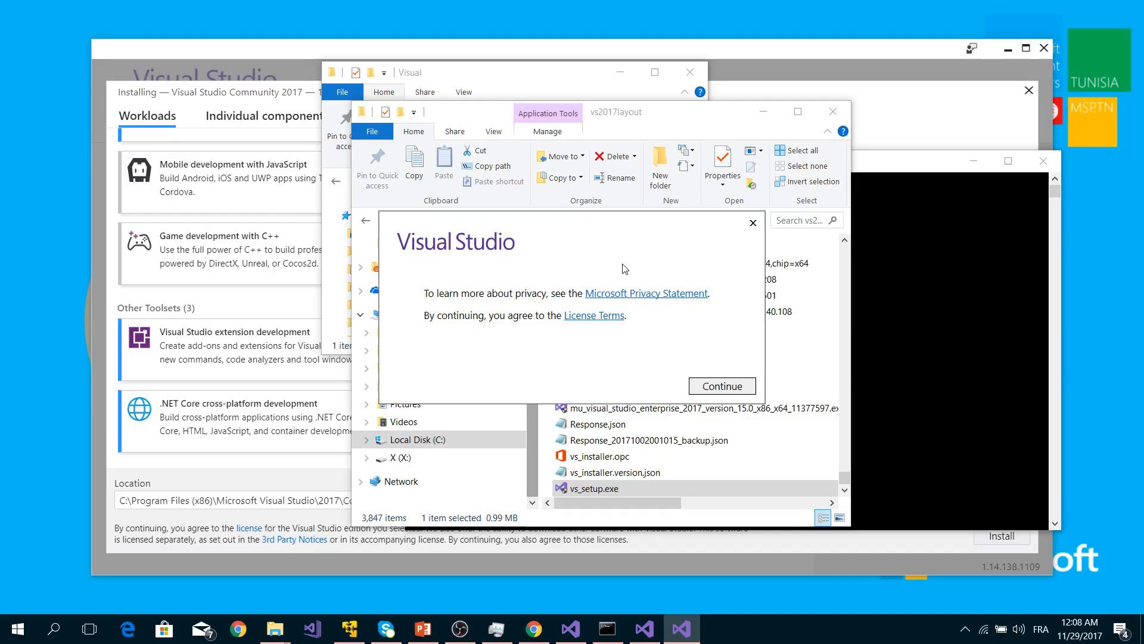
click(715, 388)
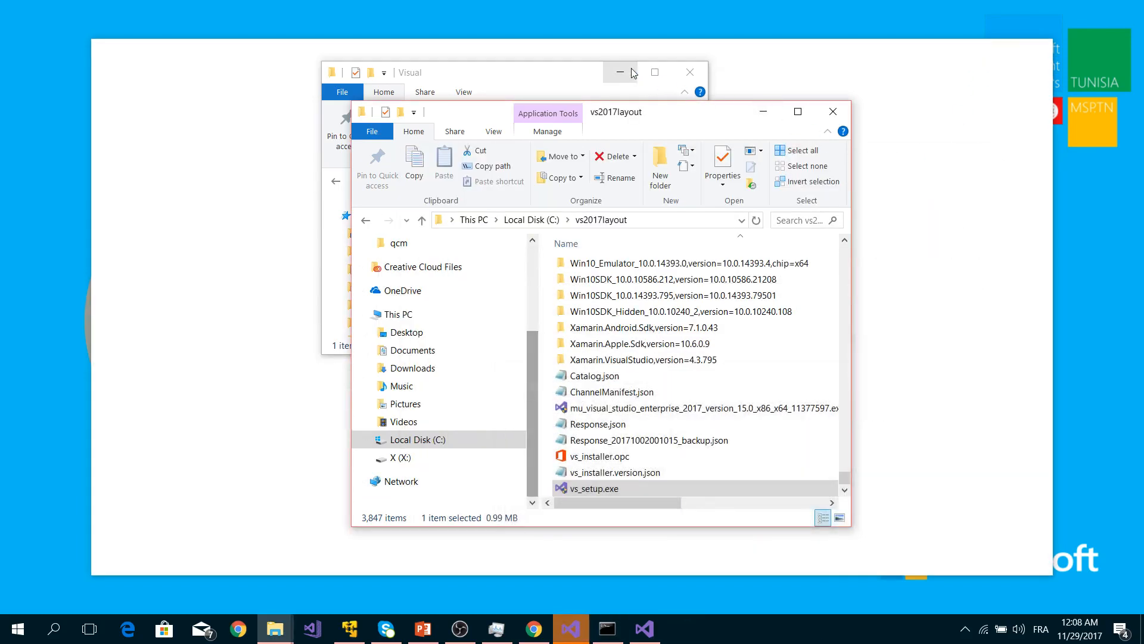
Minimize the Visual and vs2017layout folder windows and switch back to the Microsoft Docs article in Chrome.
click(633, 73)
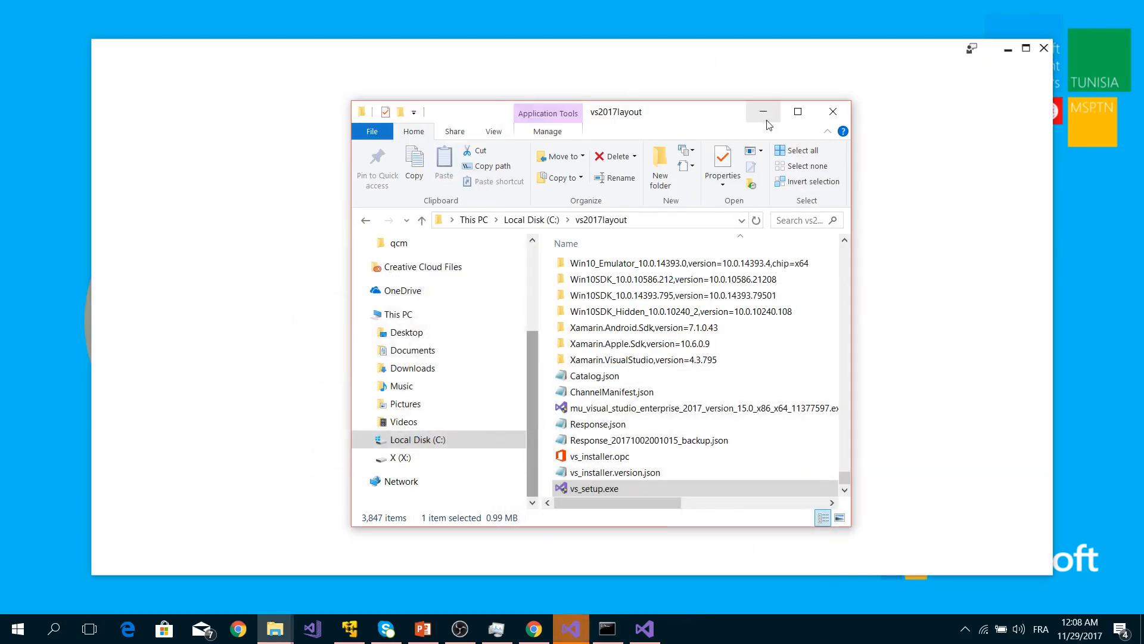
click(763, 111)
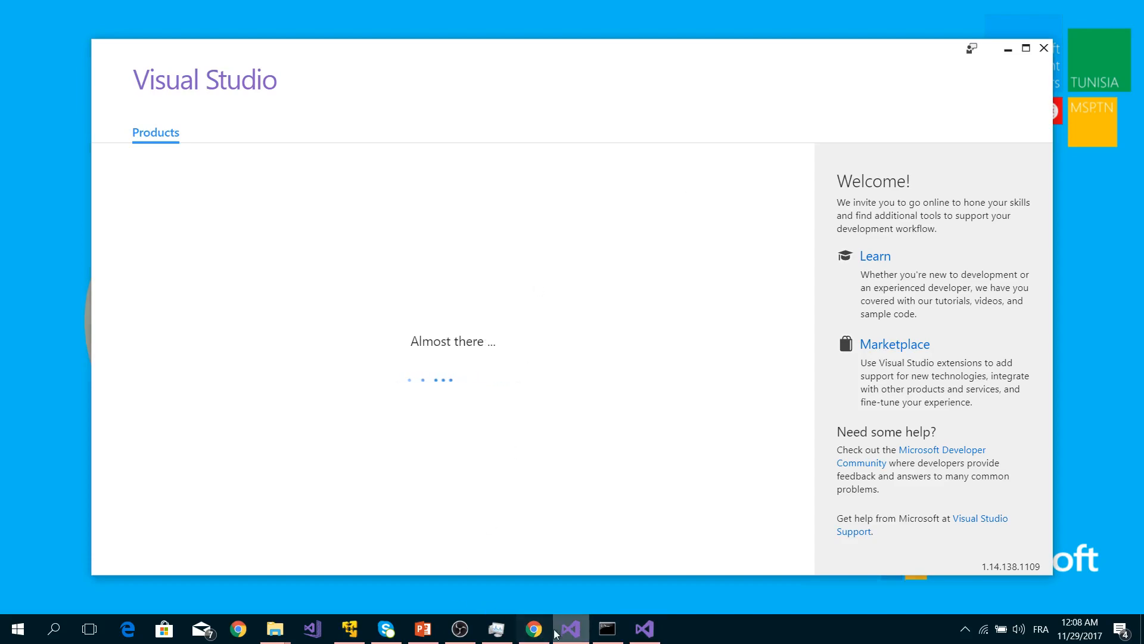
click(534, 628)
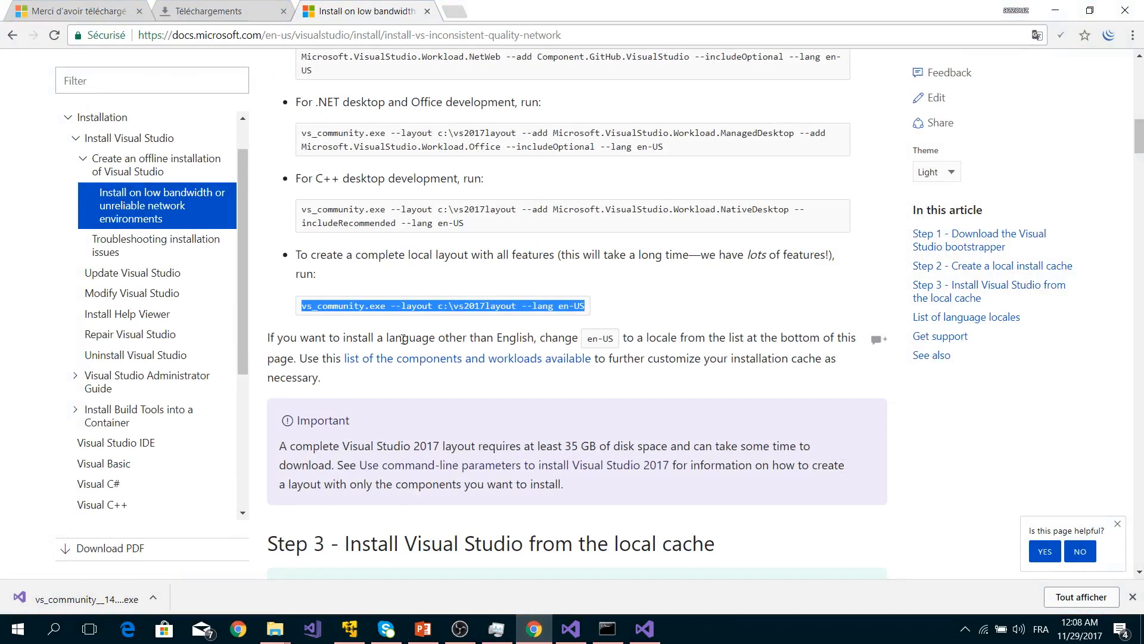
Minimize the Chrome window and review the workloads offered in the Visual Studio Enterprise 2017 installer, from Windows down to Other Toolsets.
click(1056, 11)
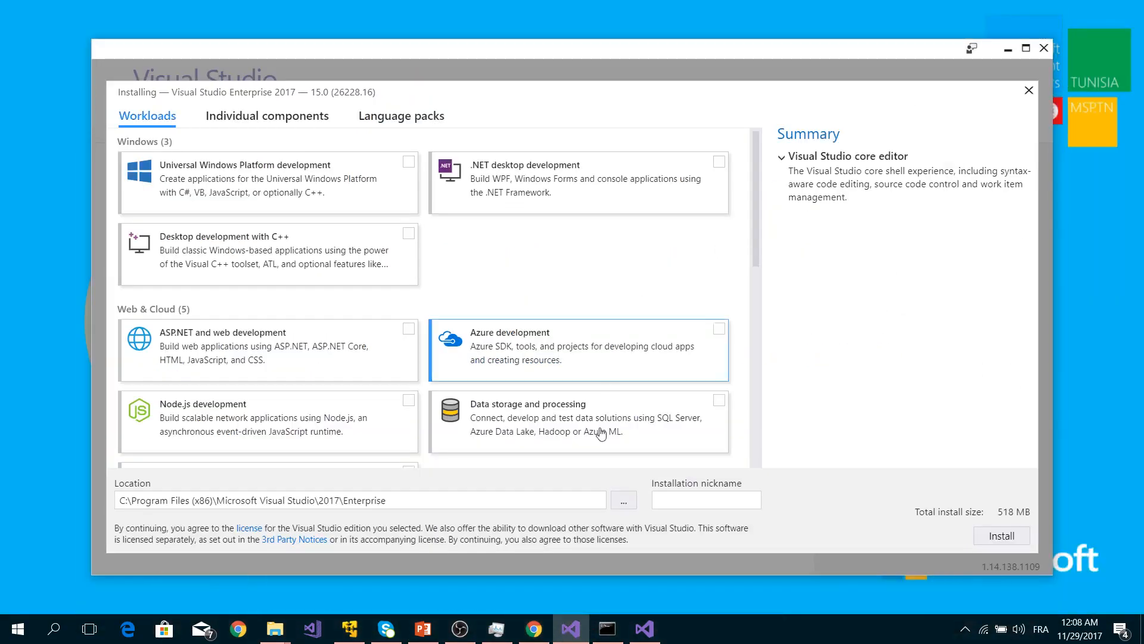
scroll(294, 335, down, 5)
scroll(309, 316, up, 5)
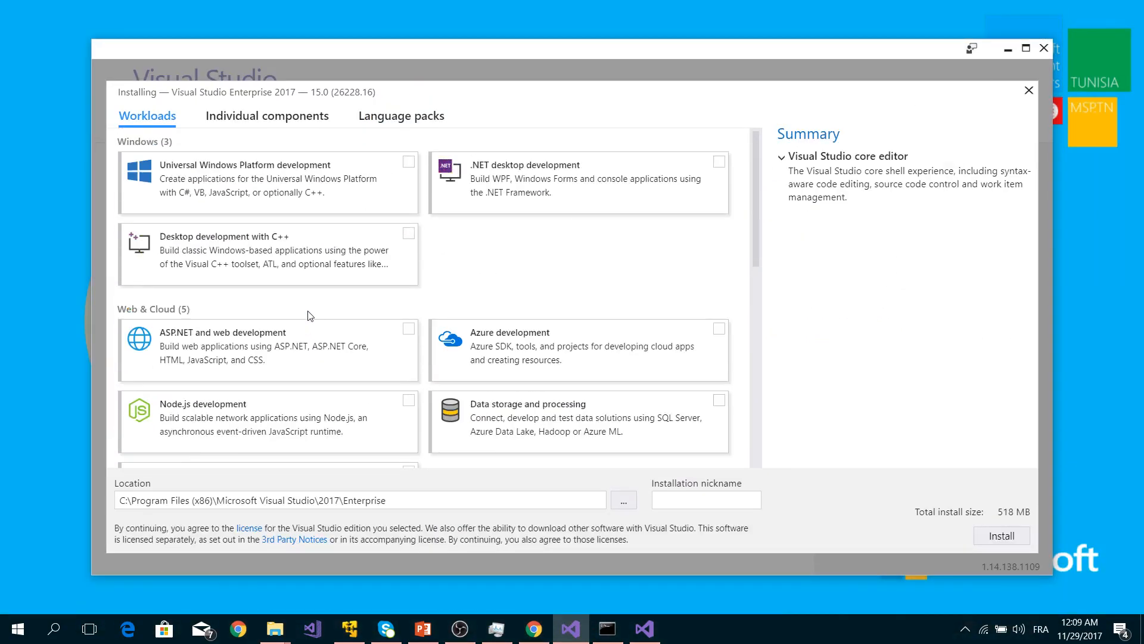
scroll(265, 349, down, 5)
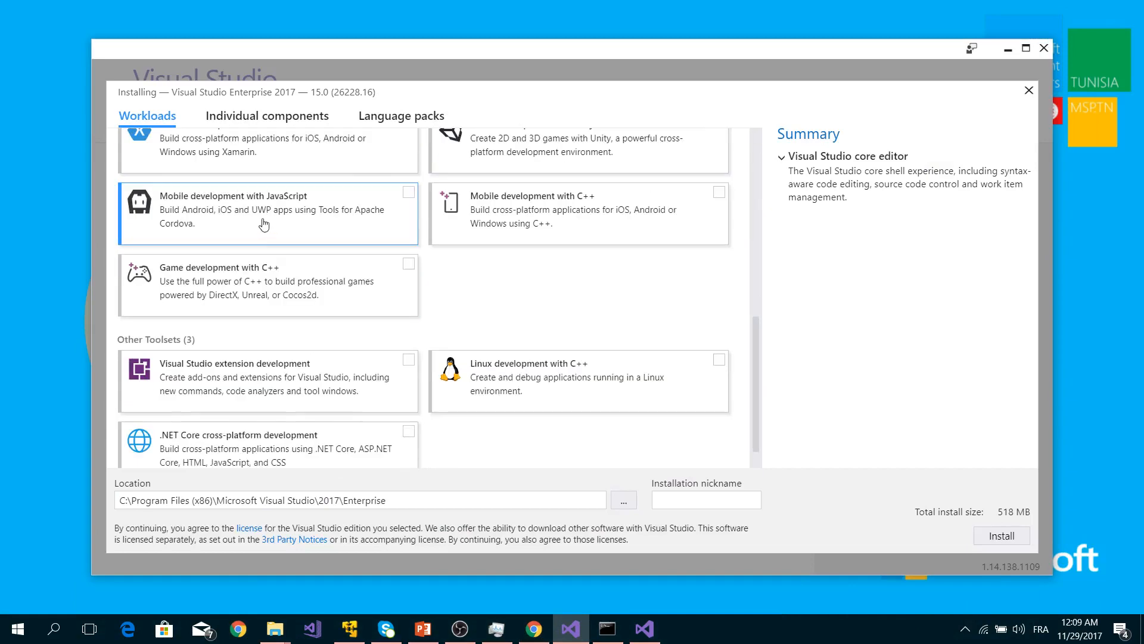
scroll(358, 404, down, 1)
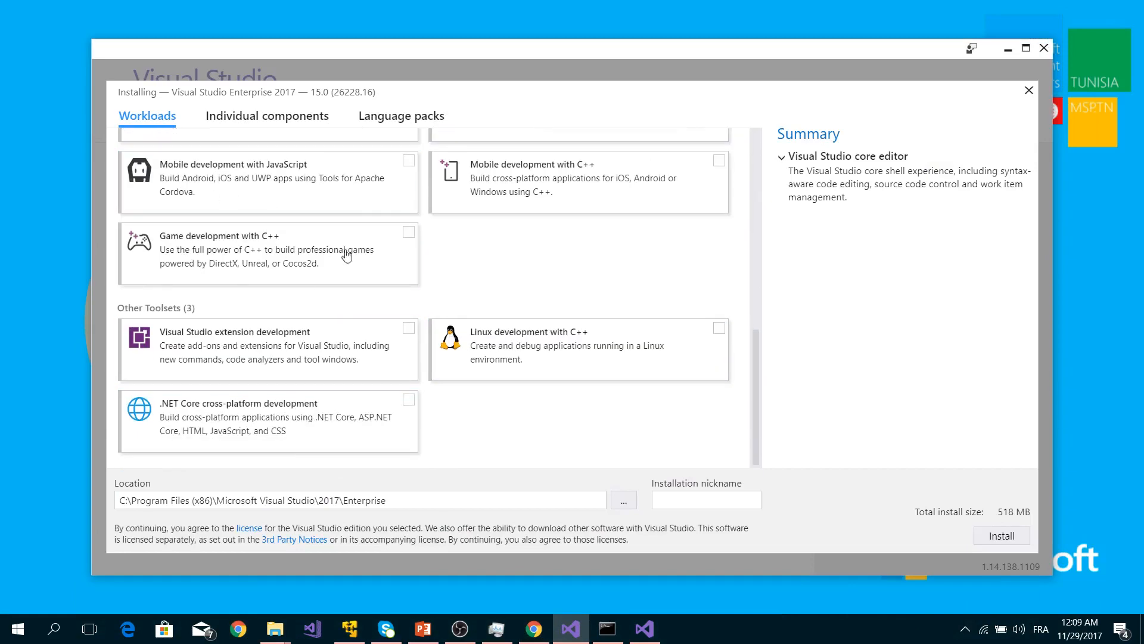
scroll(343, 286, up, 3)
scroll(333, 308, up, 4)
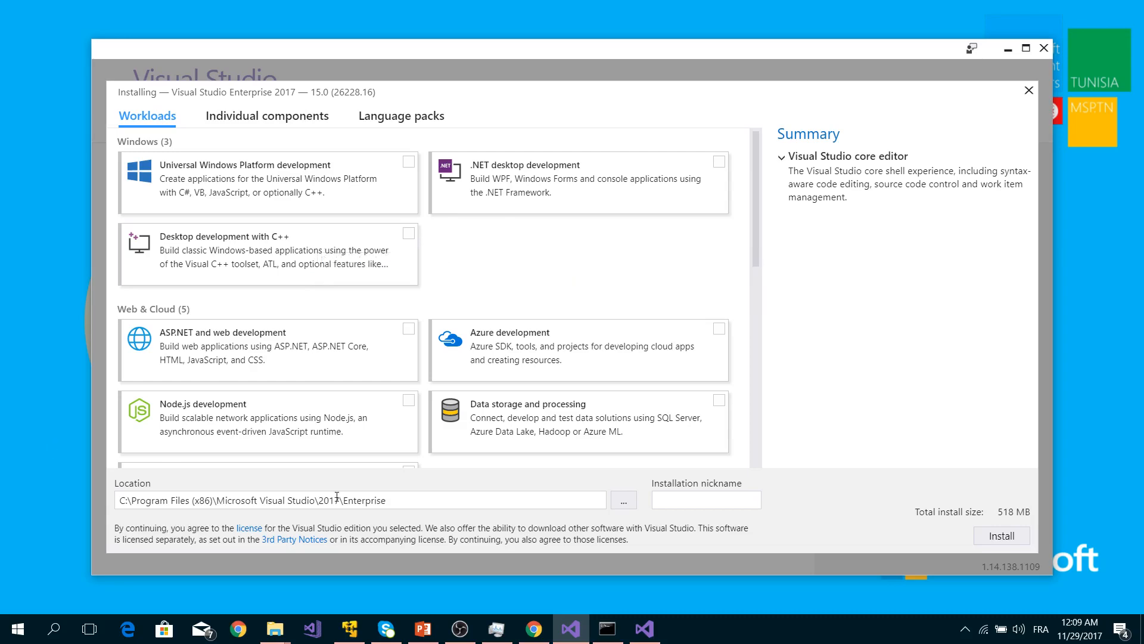
scroll(548, 336, down, 5)
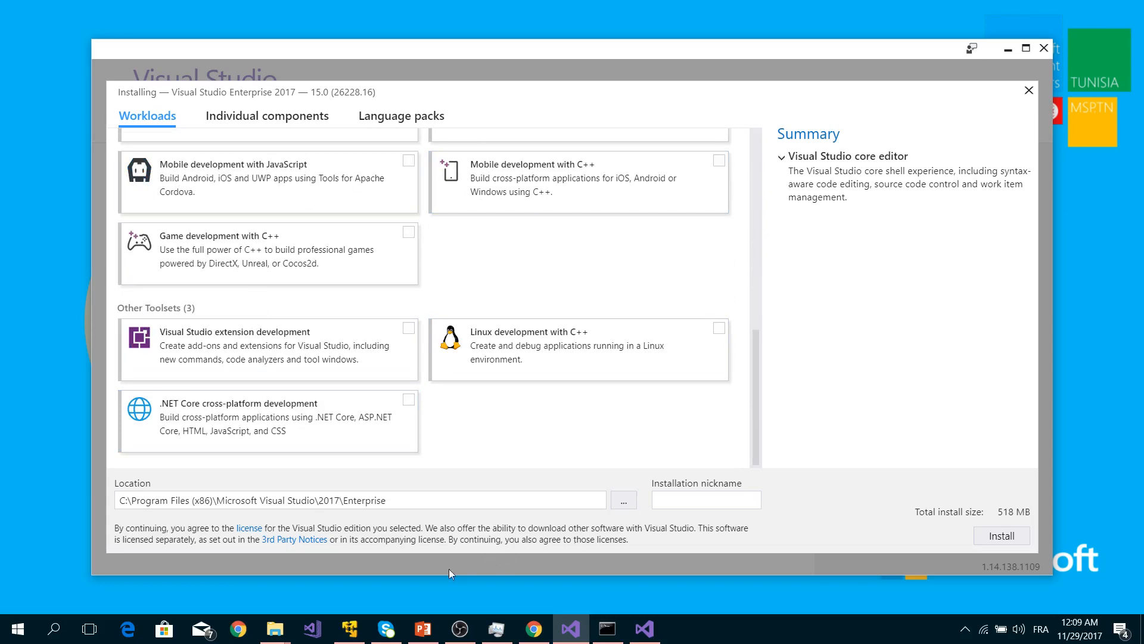
Bring up the vs2017layout folder to browse its packages, minimize it and look through the installer's workloads again.
mouse_move(274, 629)
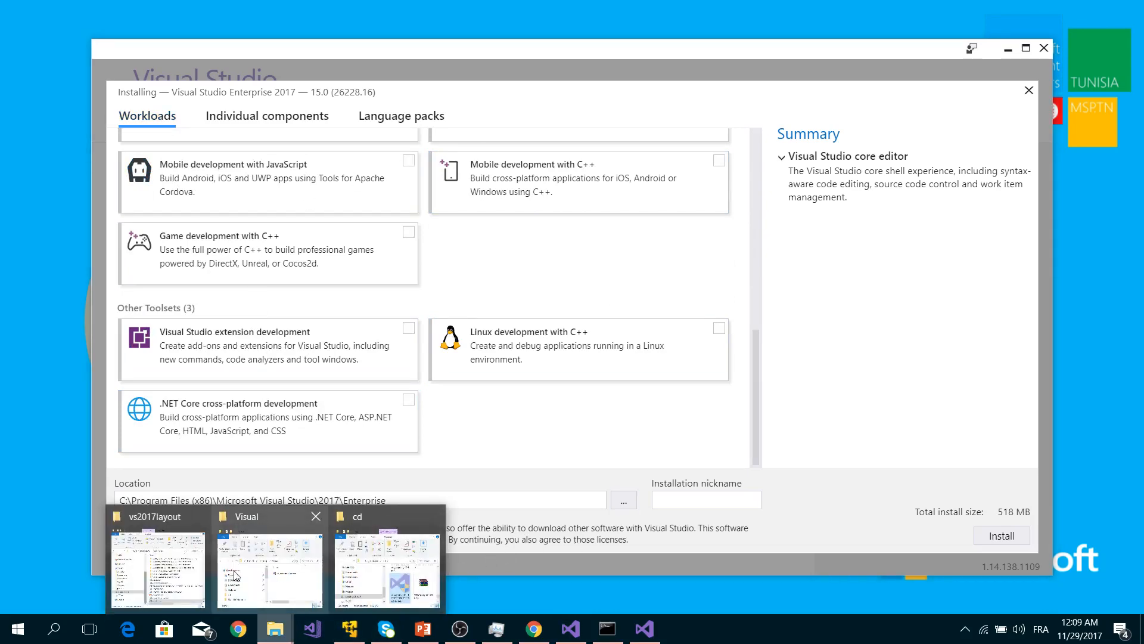
click(144, 560)
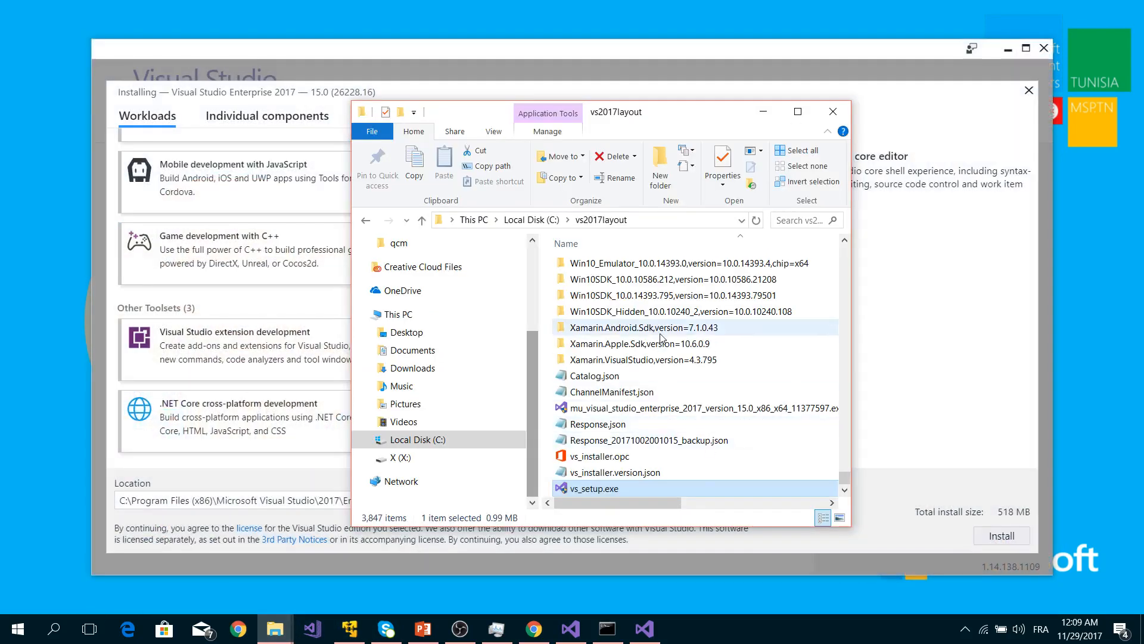
scroll(685, 327, up, 15)
scroll(685, 358, up, 7)
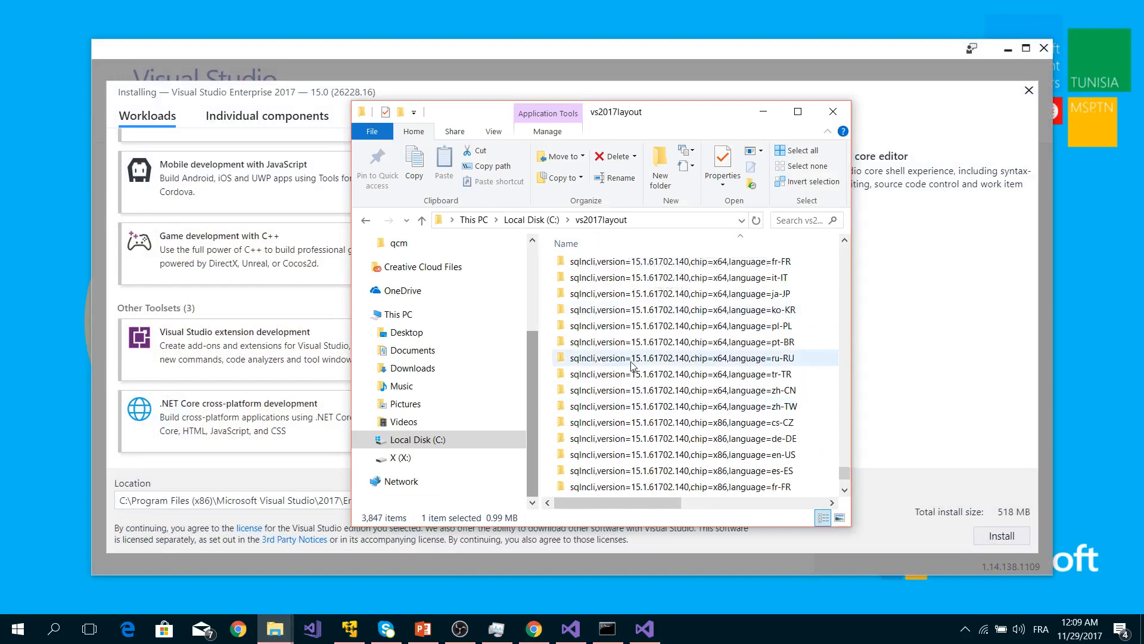
mouse_move(842, 468)
mouse_down()
mouse_move(869, 338)
mouse_move(859, 279)
mouse_move(845, 474)
mouse_up()
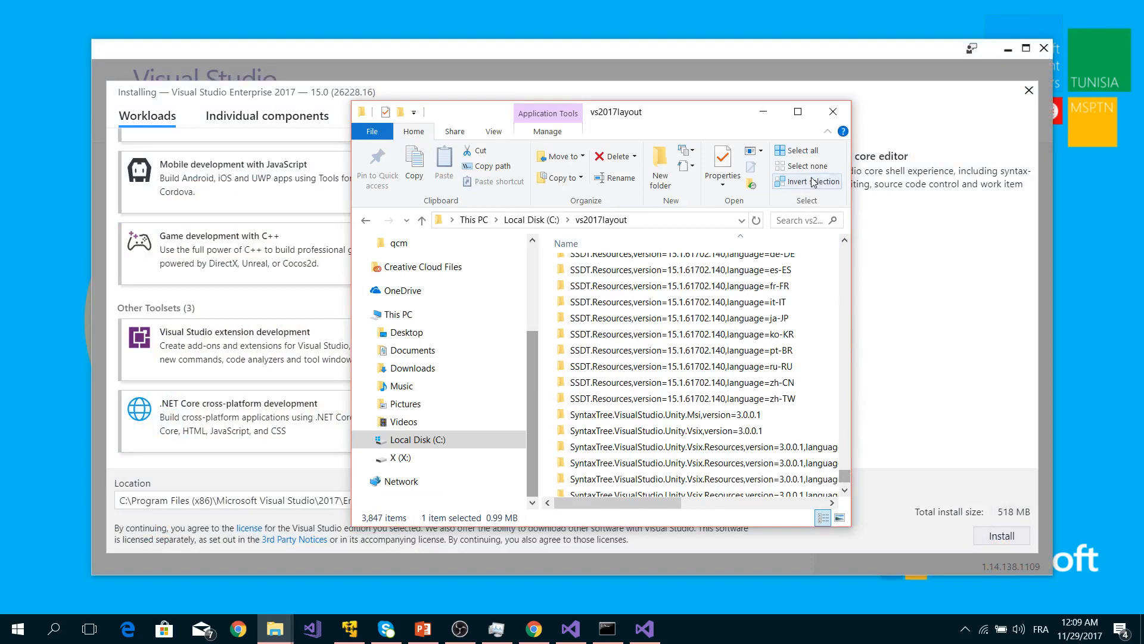
click(763, 111)
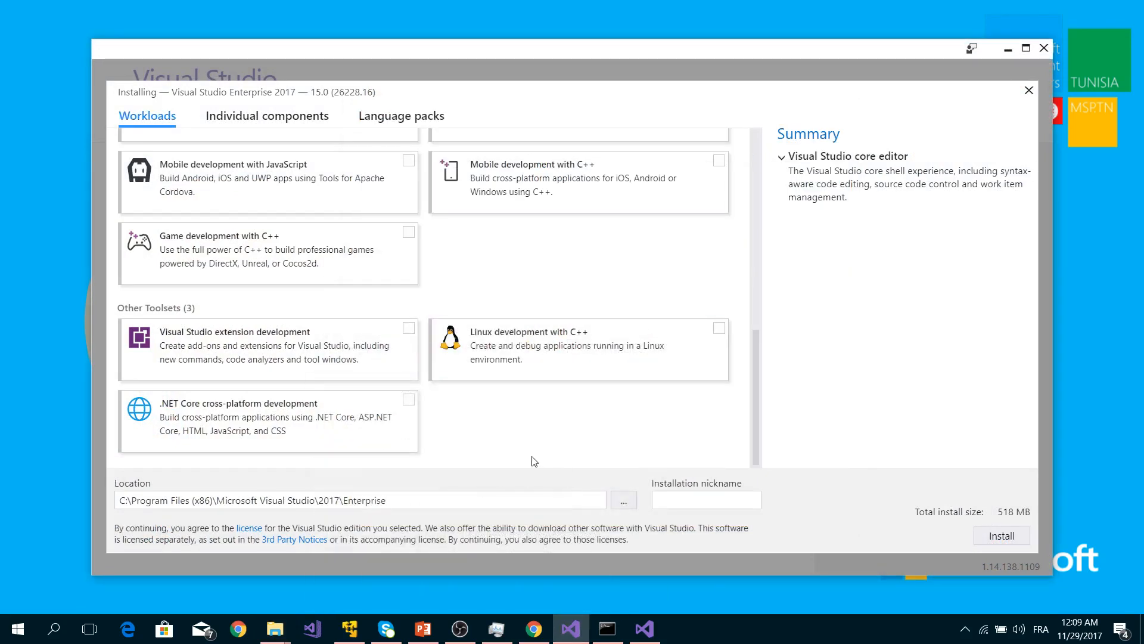
scroll(385, 366, up, 10)
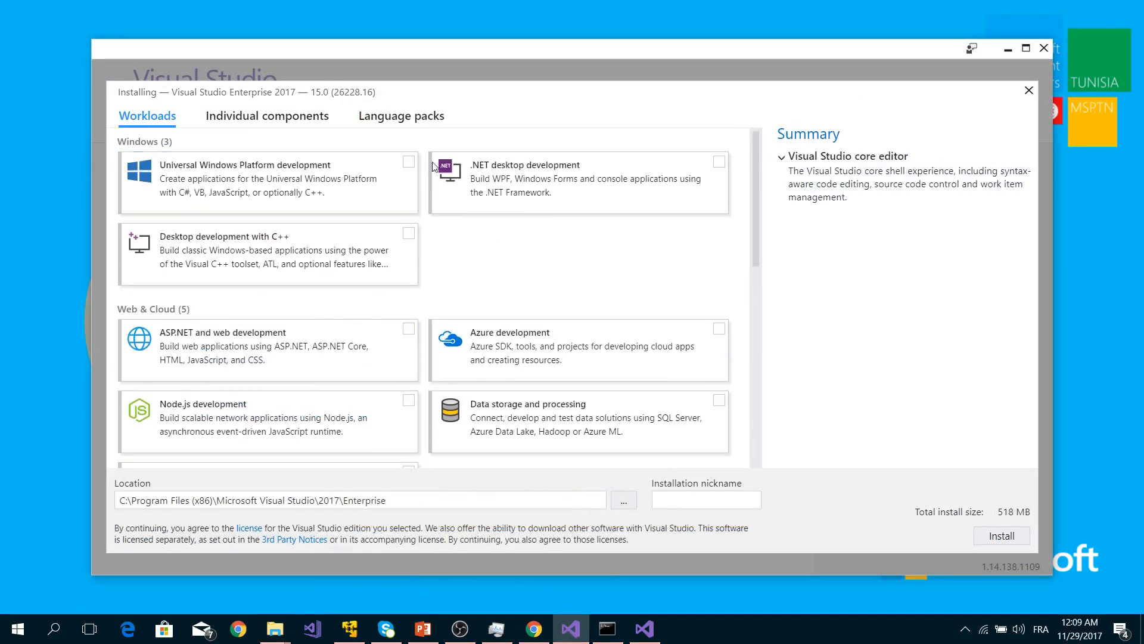
scroll(393, 310, down, 10)
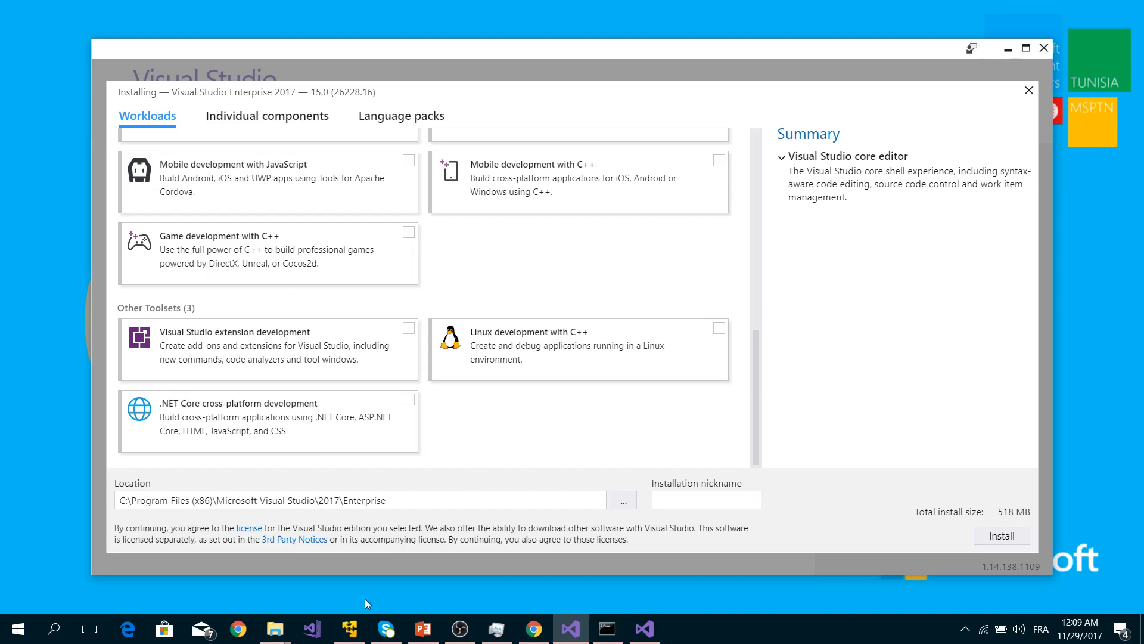
Switch to Visual Studio, open the New Project dialog and collapse the Visual C# category to show the installed template categories.
click(313, 634)
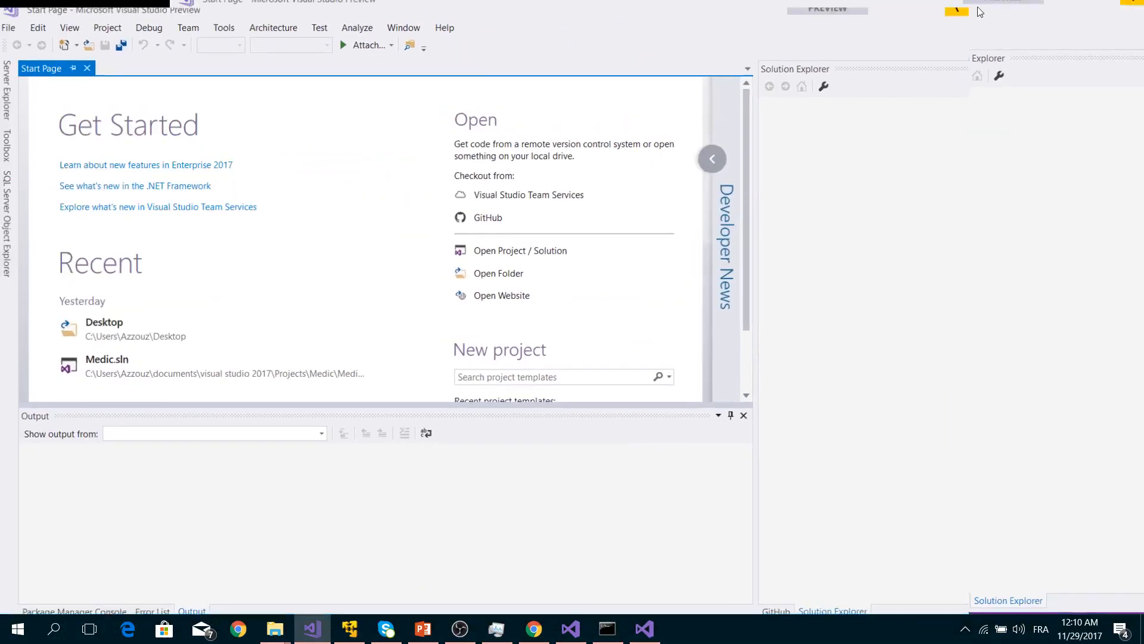
click(13, 31)
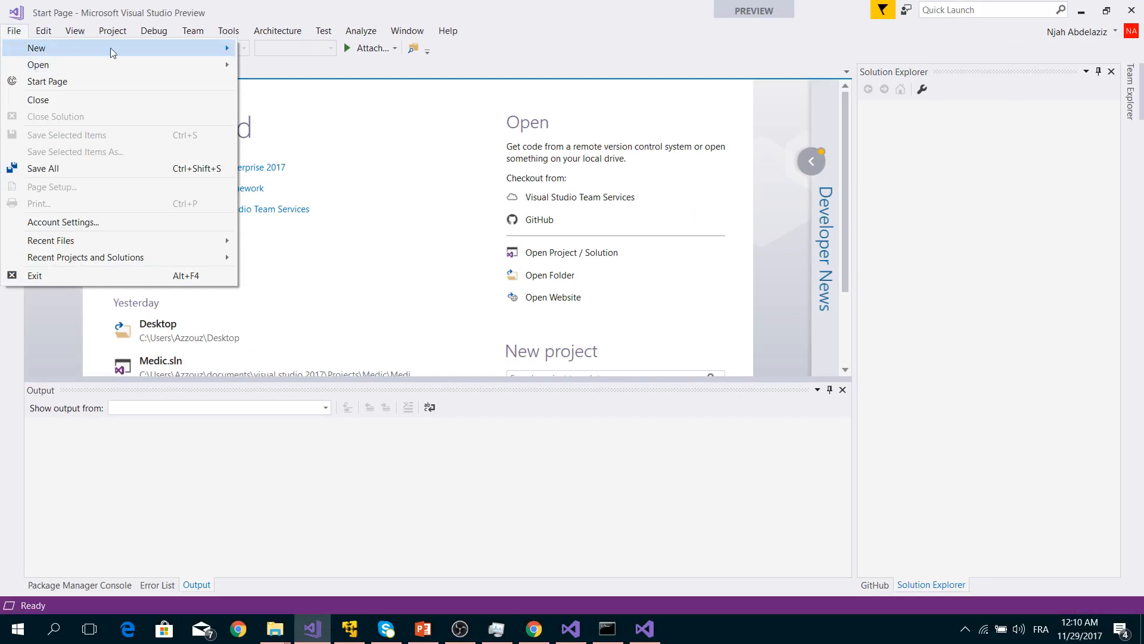
mouse_move(111, 53)
click(280, 48)
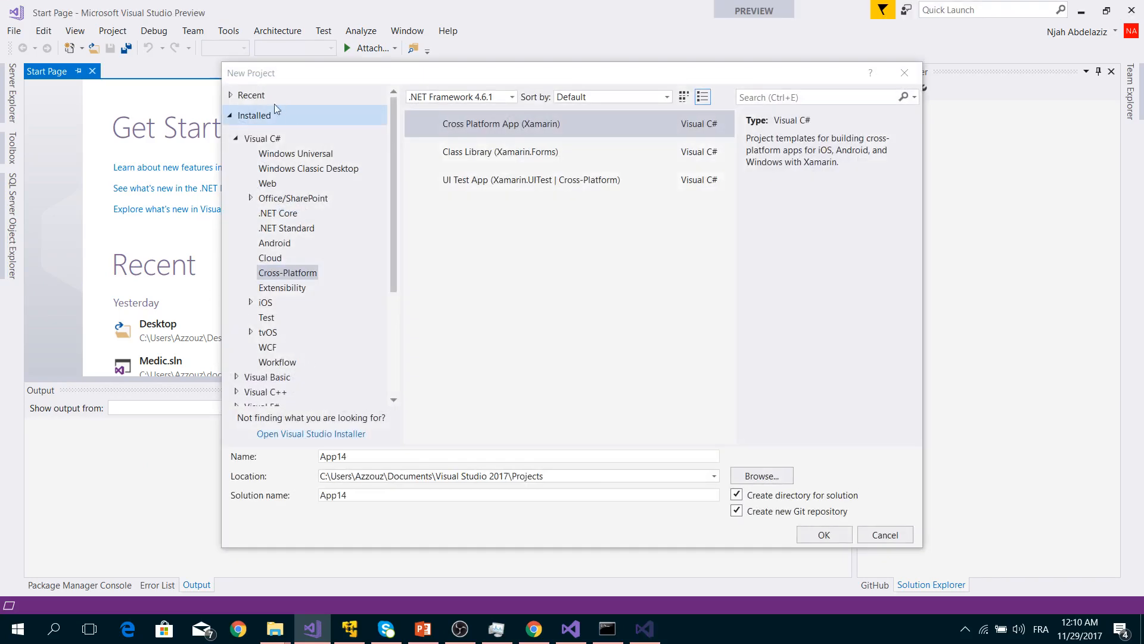
click(236, 139)
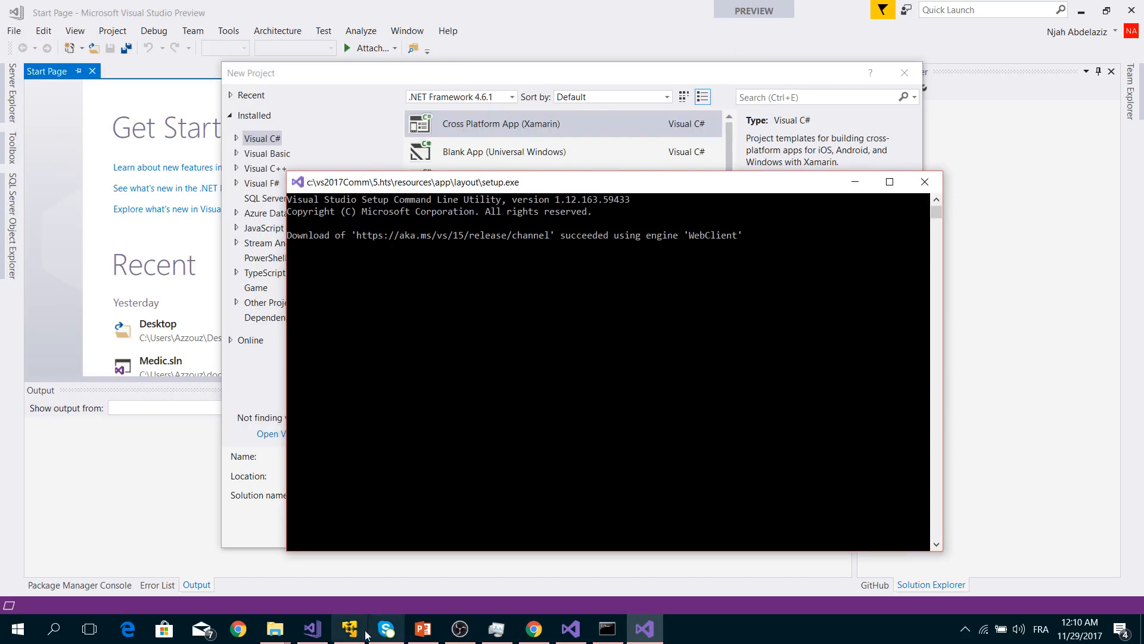
Switch to File Explorer and open the vs2017Comm folder on Local Disk (C:) to inspect the downloaded layout files.
mouse_move(275, 629)
mouse_move(293, 568)
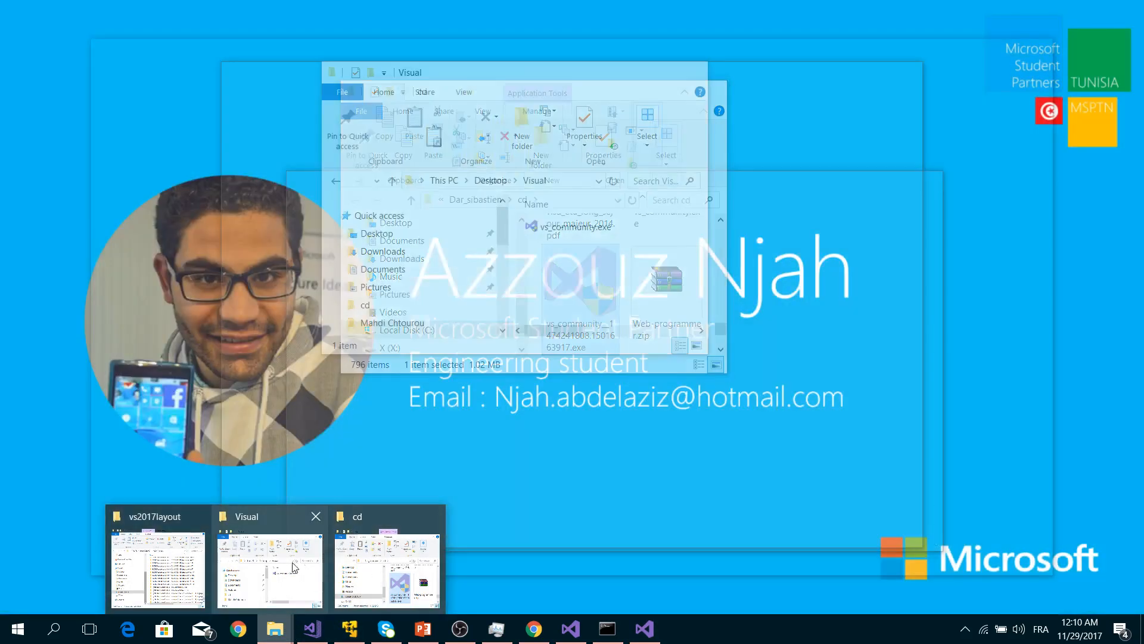
click(158, 545)
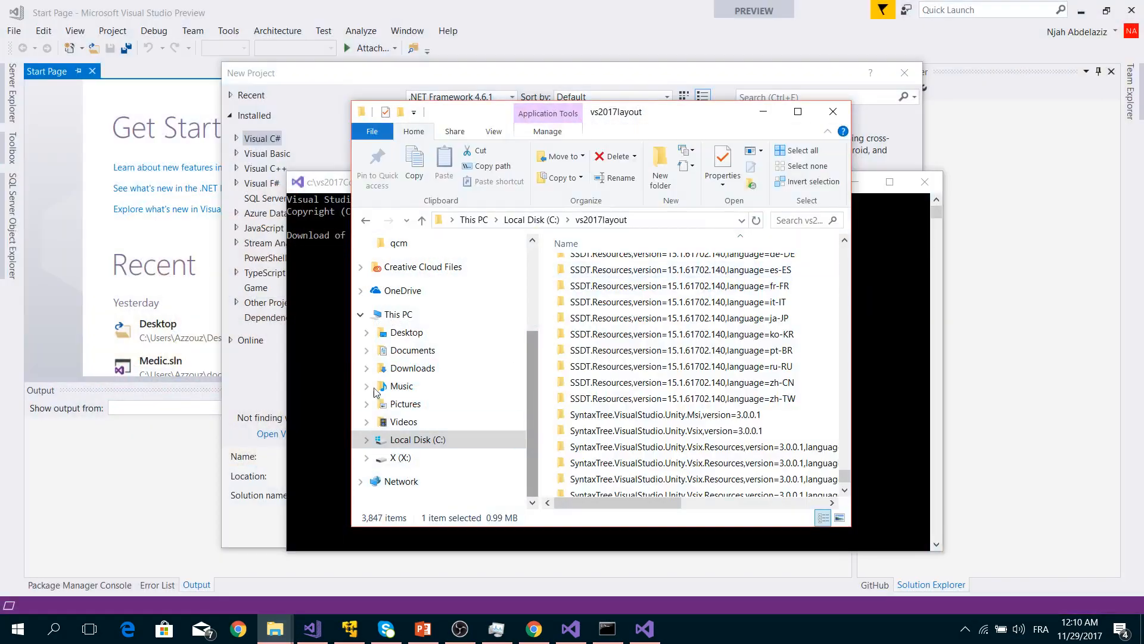
click(414, 439)
scroll(651, 409, down, 2)
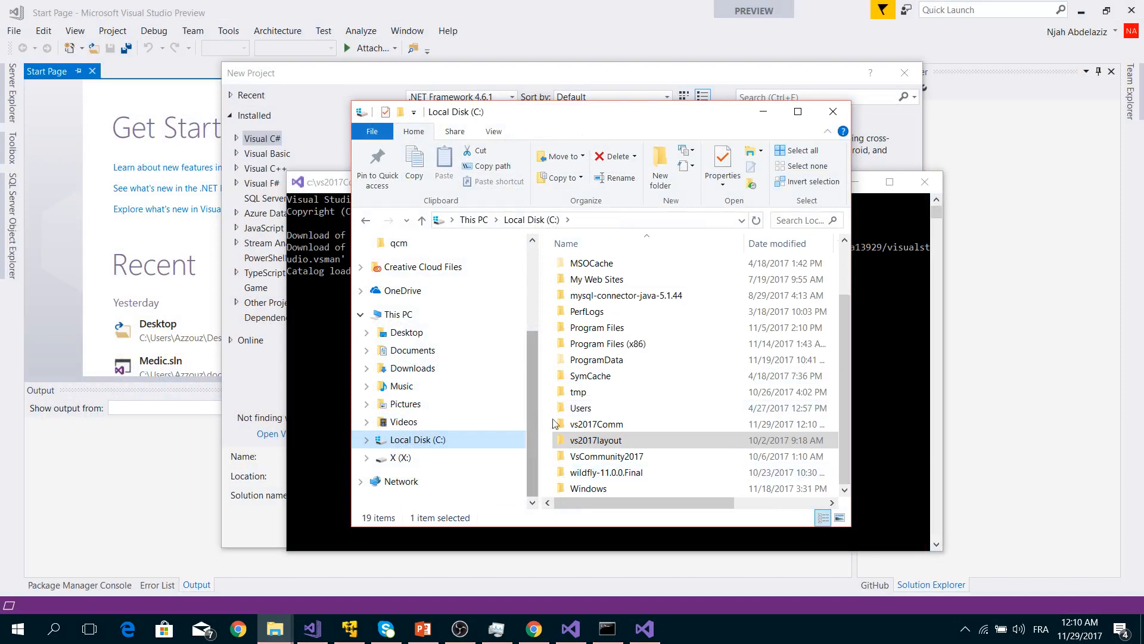
double_click(636, 426)
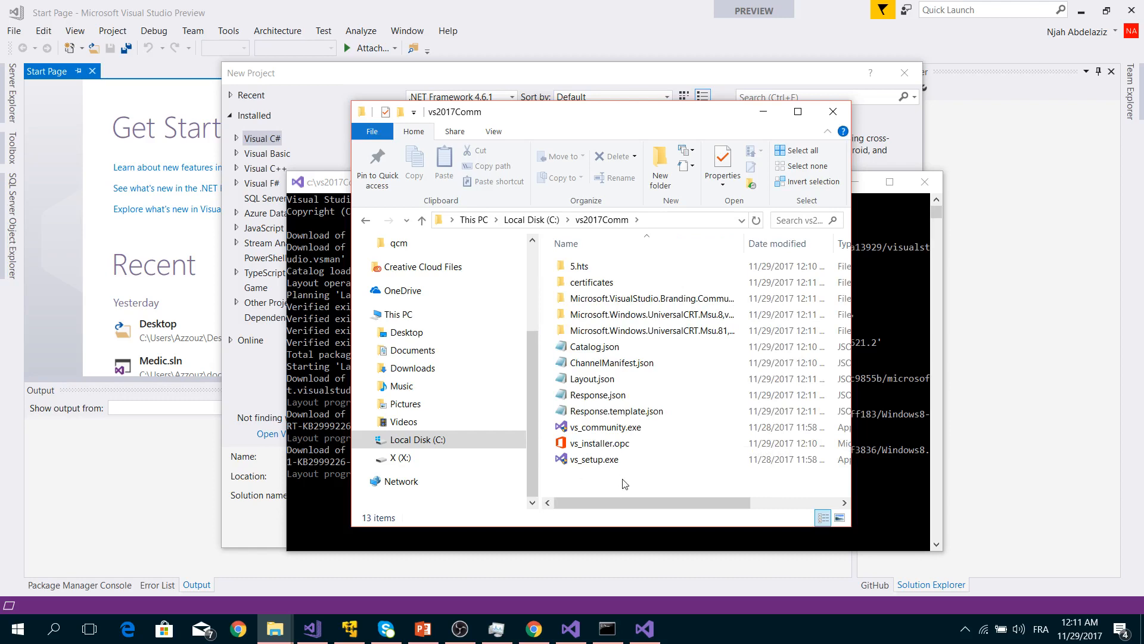
Bring the layout setup.exe console forward, then close the Command Prompt and that console to stop the layout download.
click(852, 516)
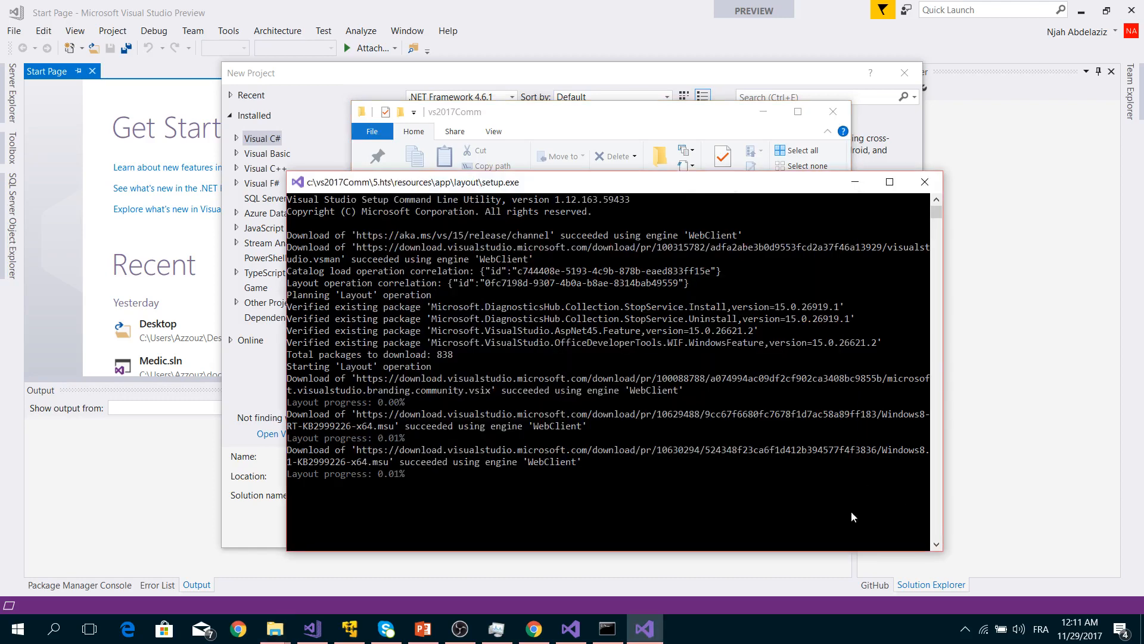
click(610, 630)
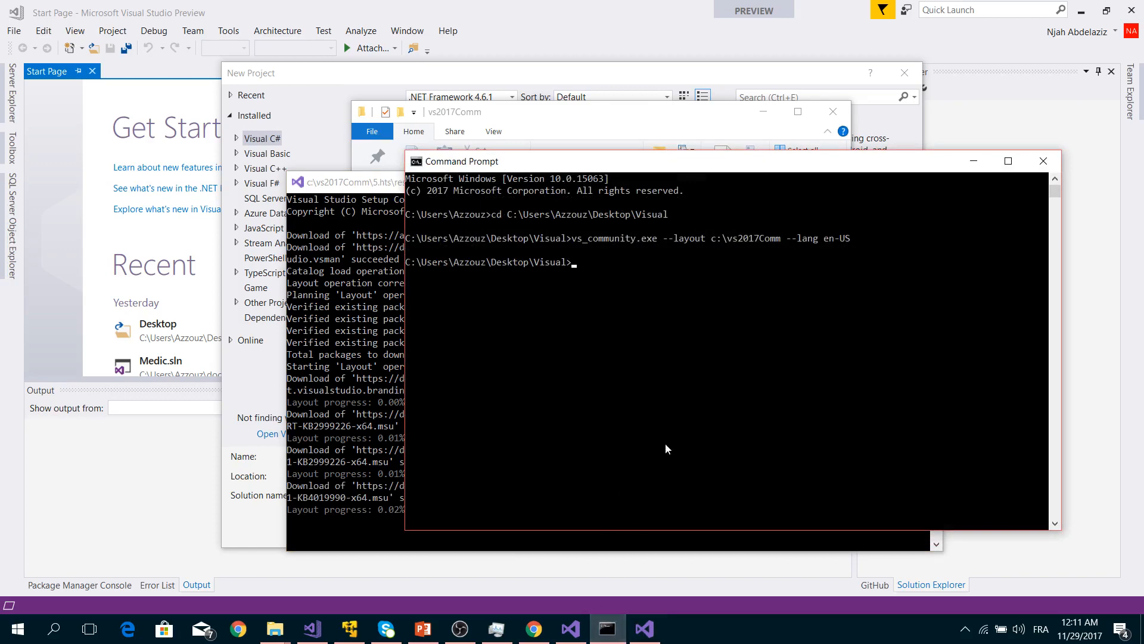
click(1042, 163)
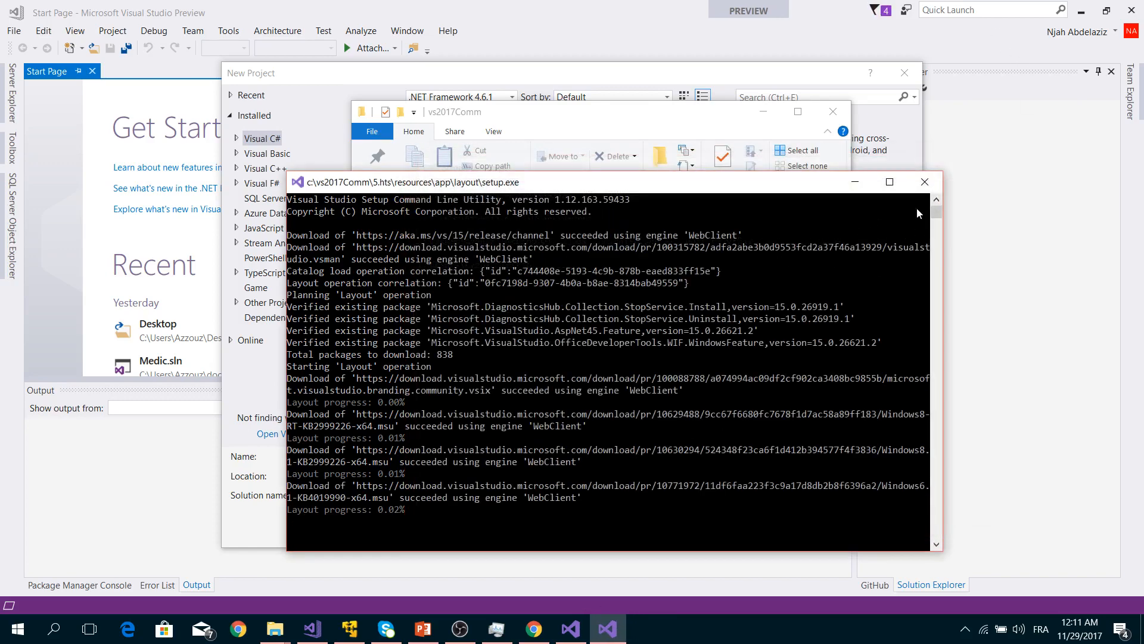
click(924, 182)
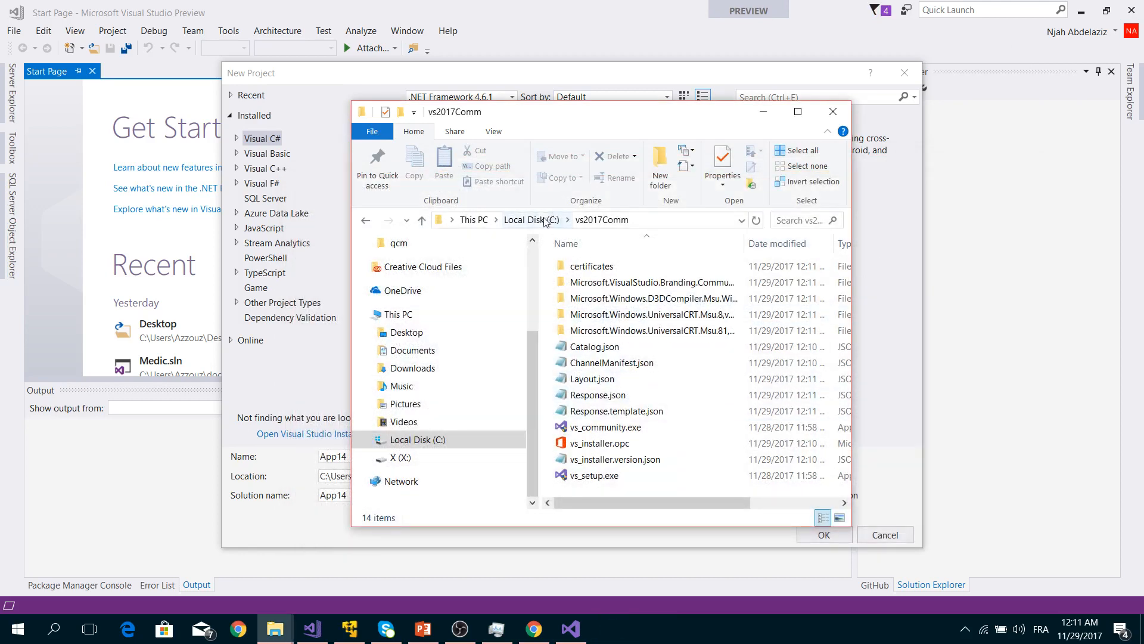
Go back to Local Disk (C:) and browse the packages in the vs2017layout folder.
click(544, 221)
scroll(668, 310, down, 2)
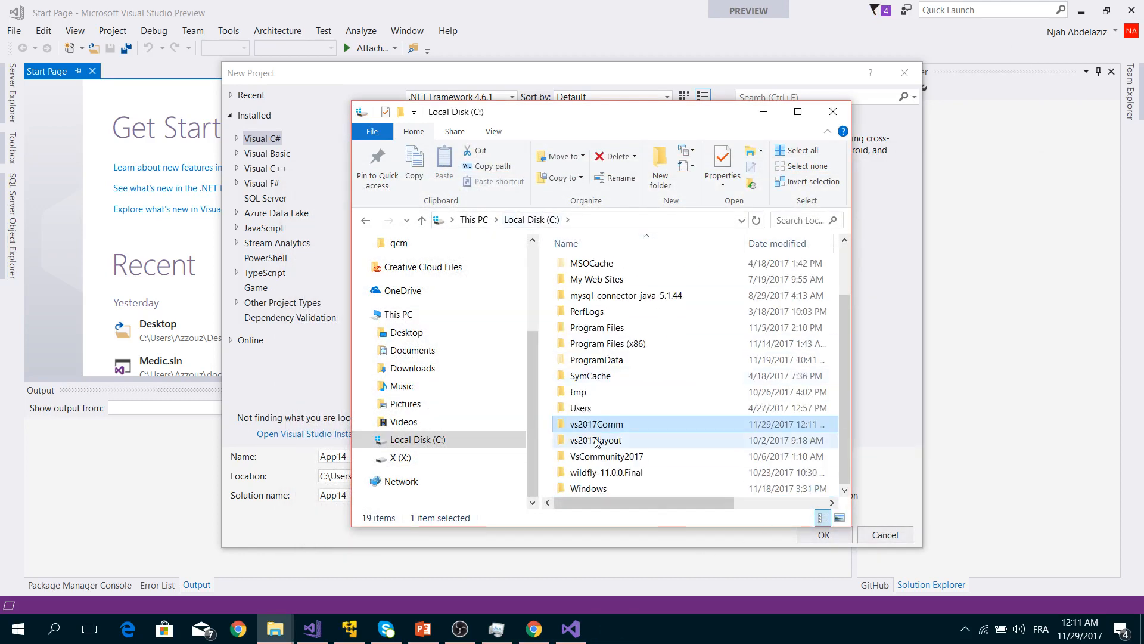
double_click(596, 441)
scroll(625, 403, down, 15)
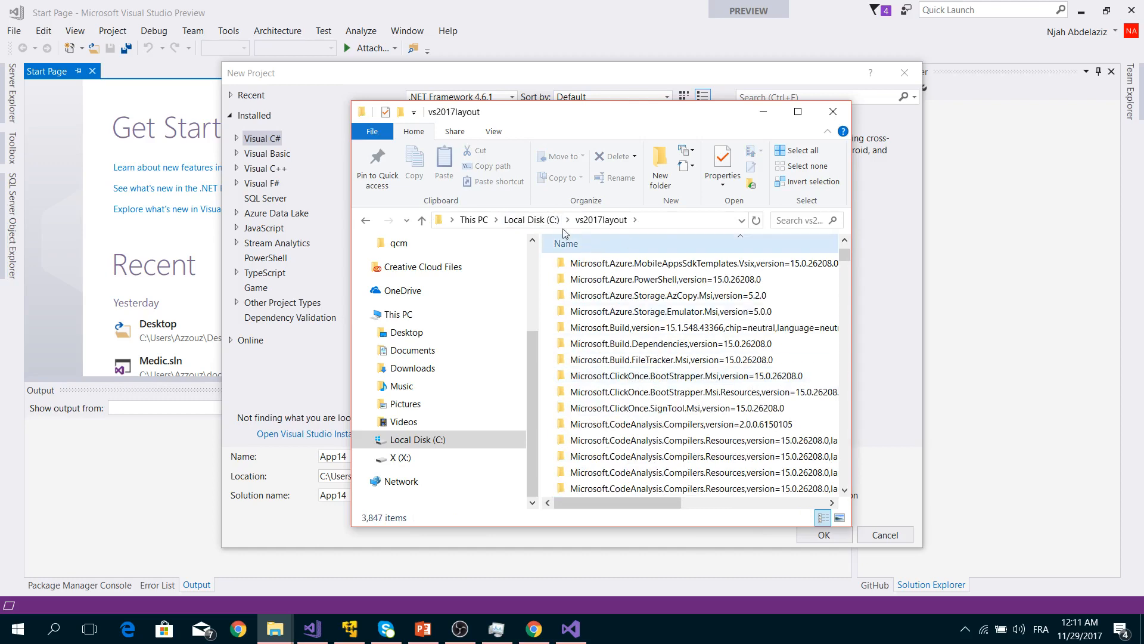
Check the size of the vs2017layout folder on Local Disk (C:) in its properties, then close the properties and File Explorer.
click(536, 220)
scroll(655, 387, down, 2)
right_click(601, 441)
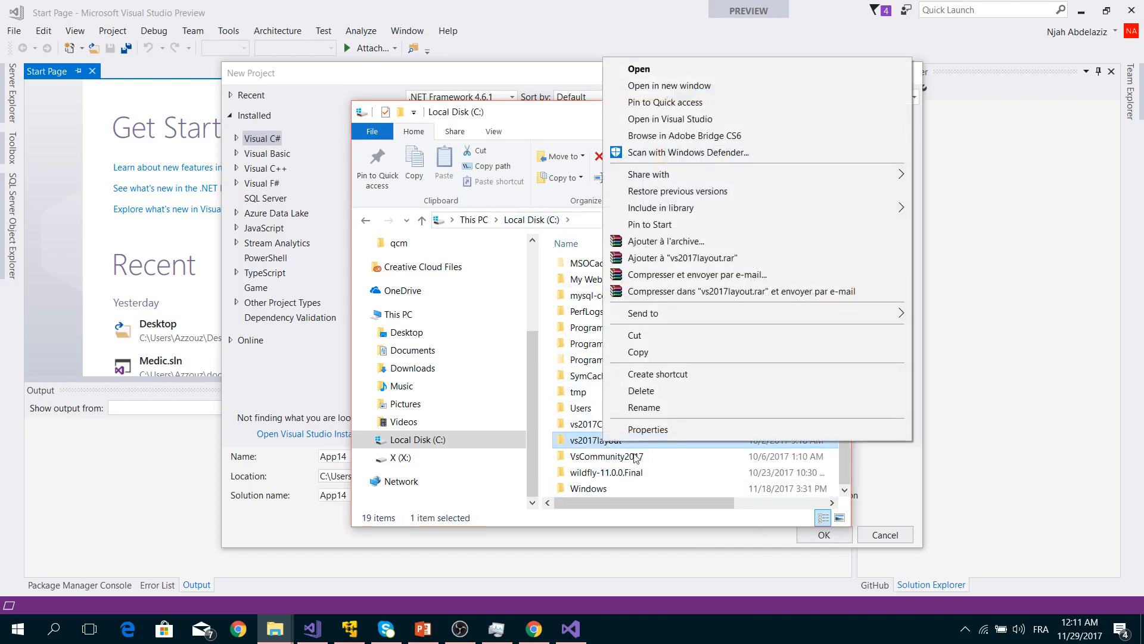
click(667, 429)
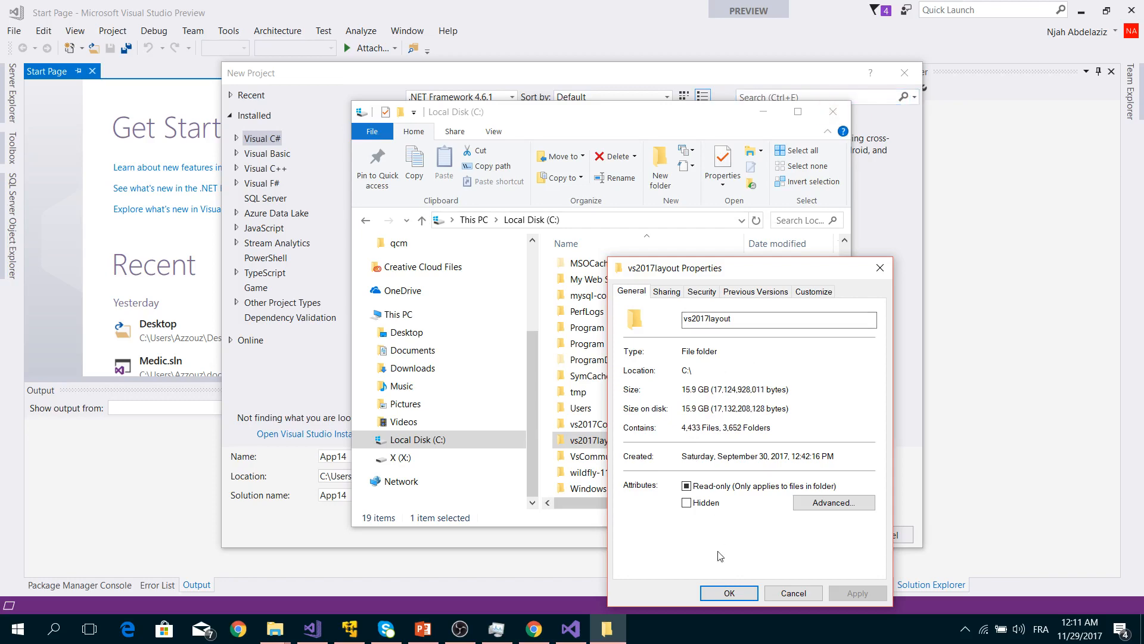
click(880, 270)
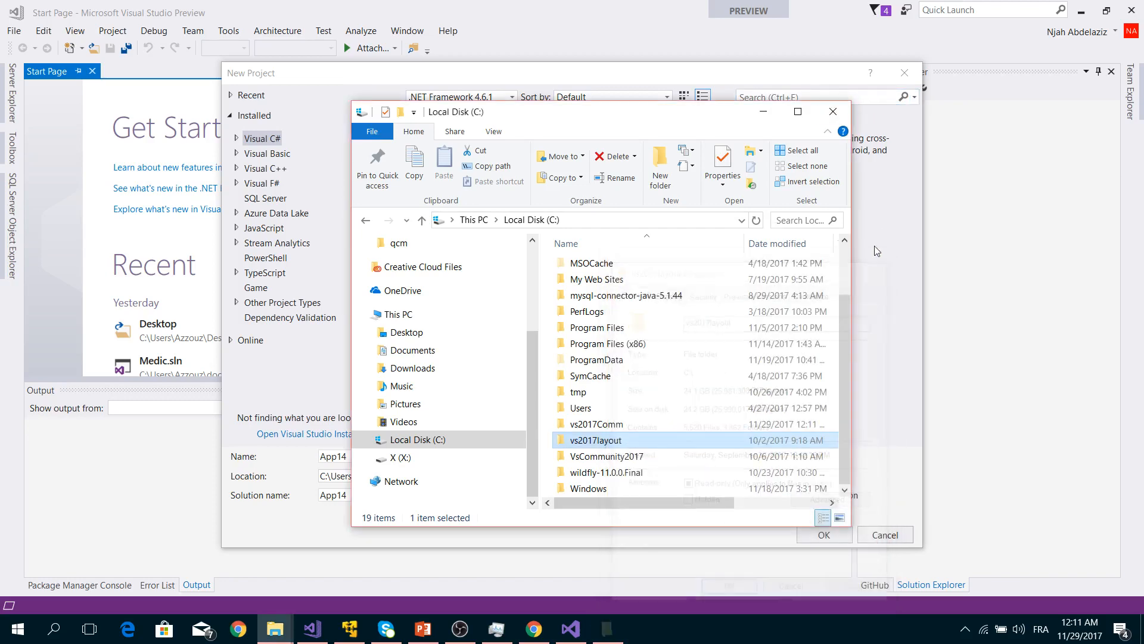
click(835, 113)
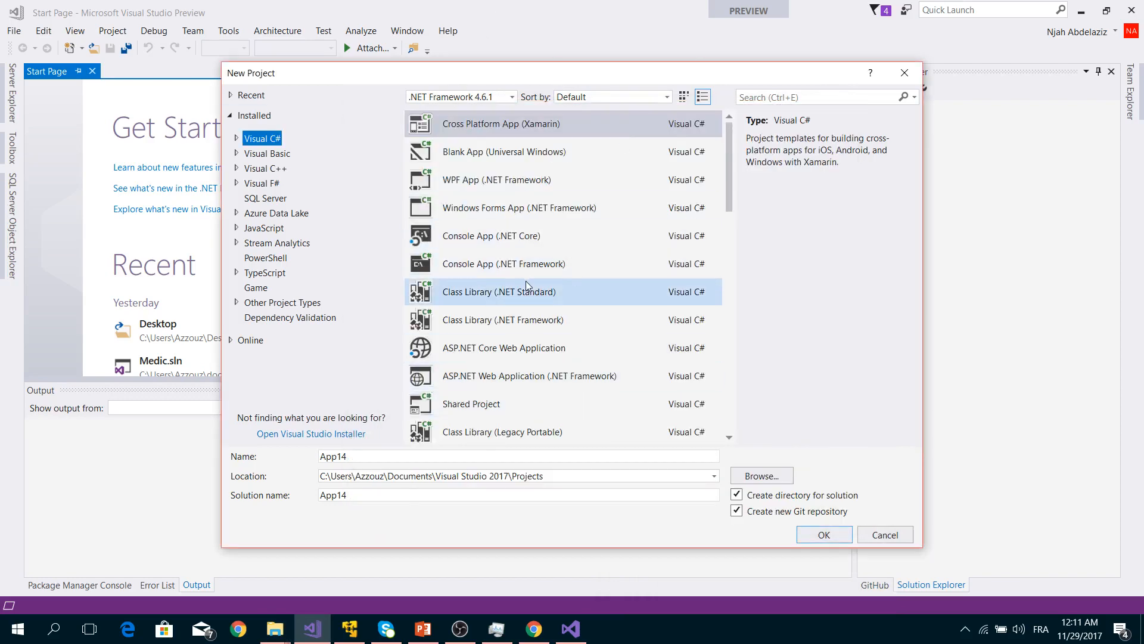
Expand Visual C# in the New Project dialog and select the Cross Platform App (Xamarin) template under Cross-Platform.
click(237, 139)
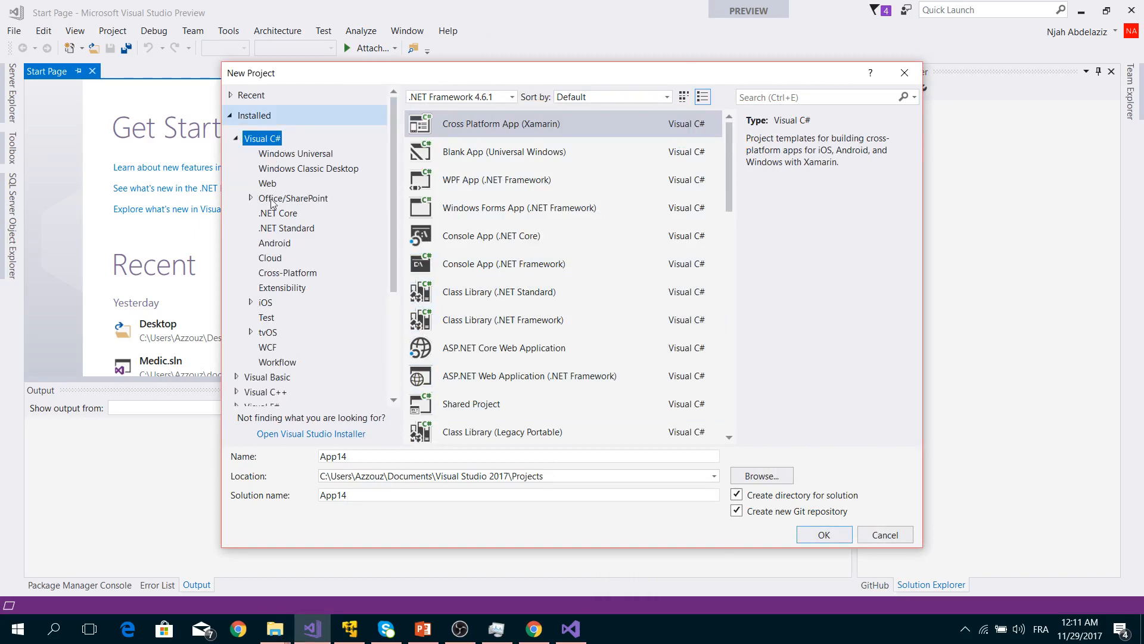
click(283, 279)
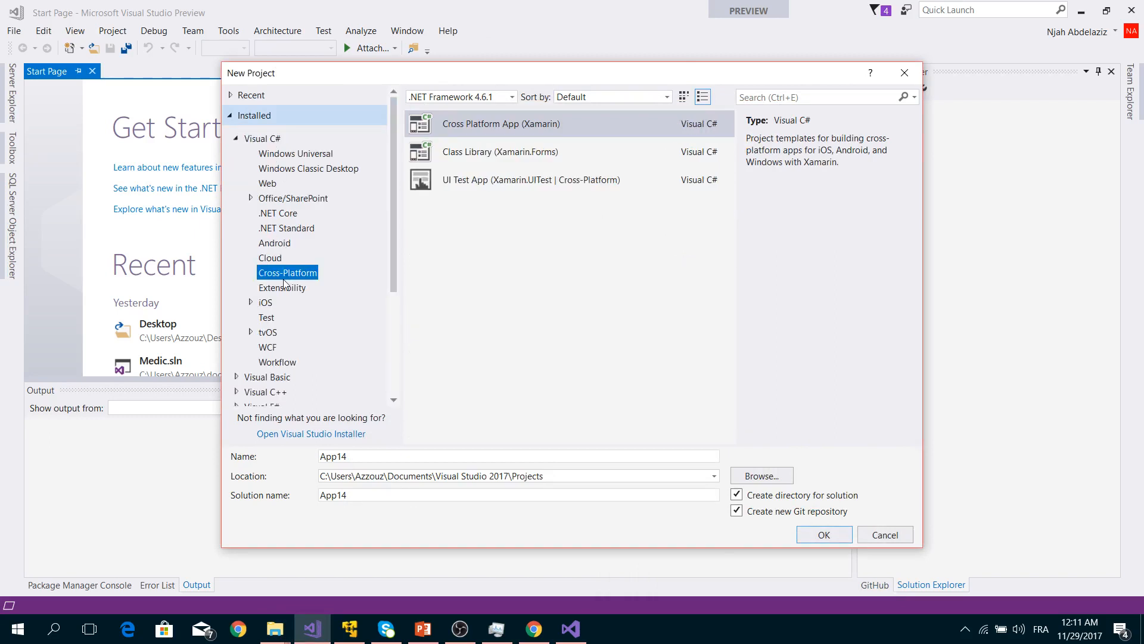
click(474, 132)
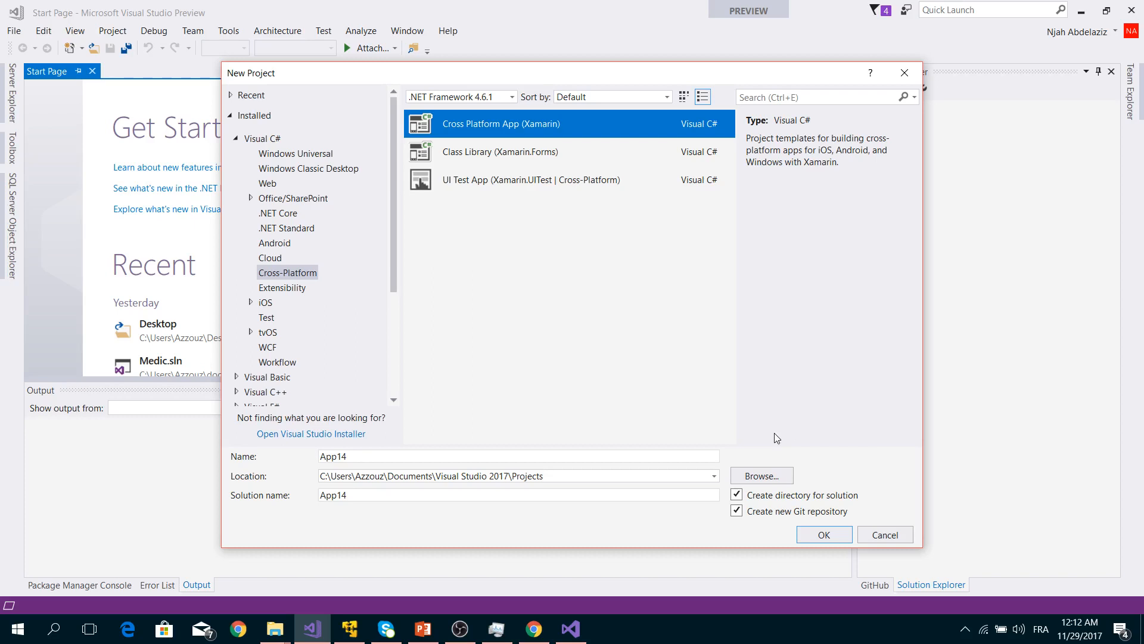
Cancel the New Project dialog and minimize the Visual Studio and installer windows.
click(885, 534)
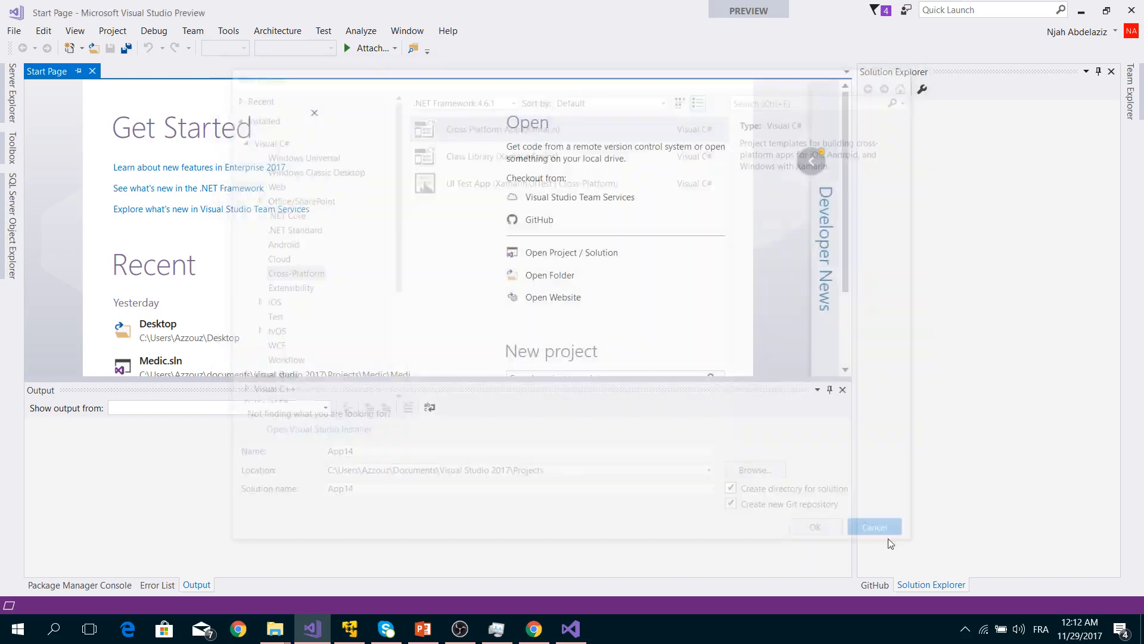
click(1080, 14)
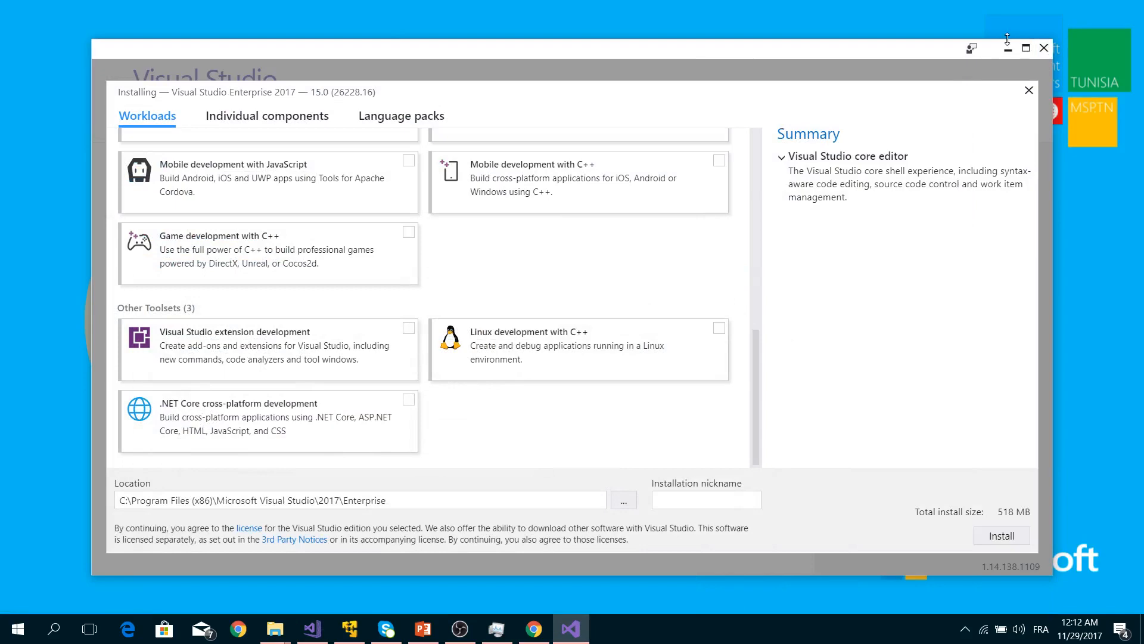
click(1008, 48)
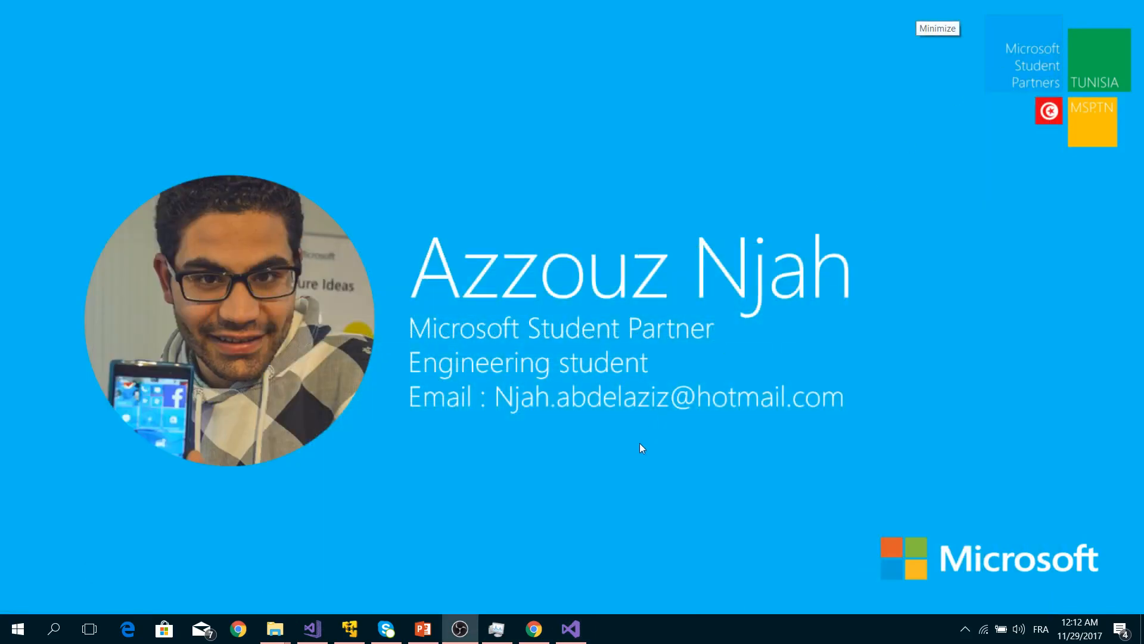